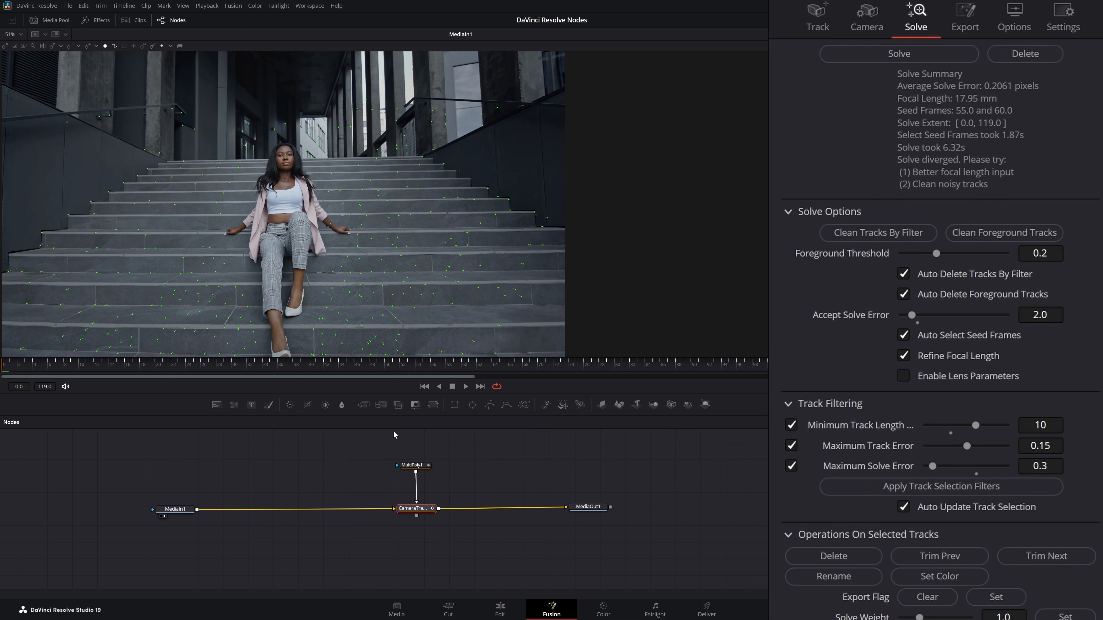
Scrub the clip to about frame 45 and reveal the camera tracker's solve options
drag(93, 365, 350, 367)
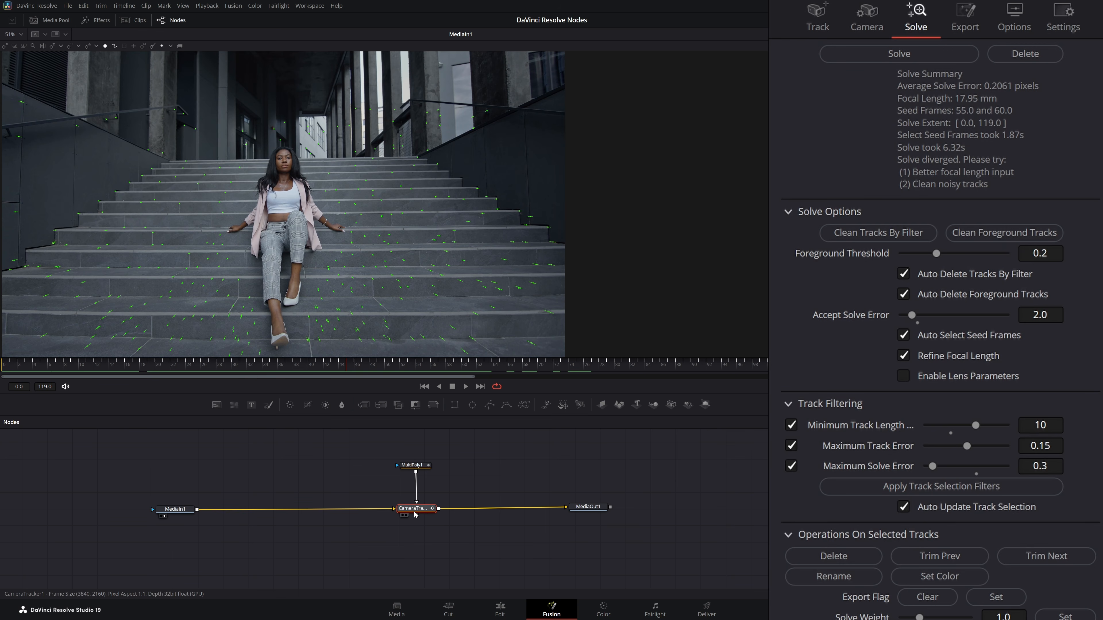
click(787, 212)
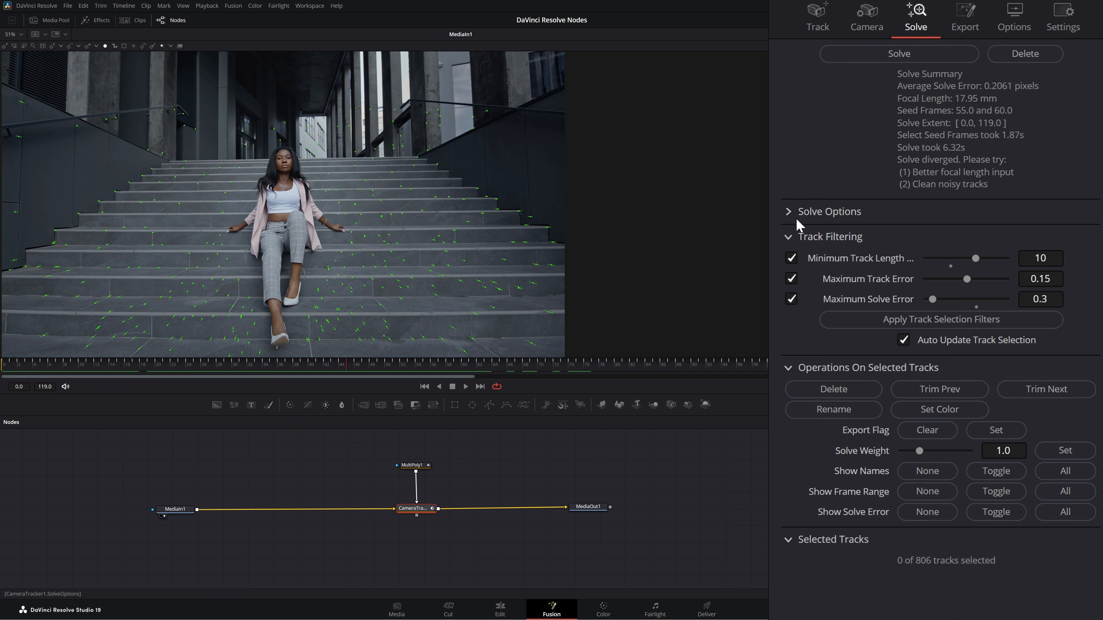
click(790, 211)
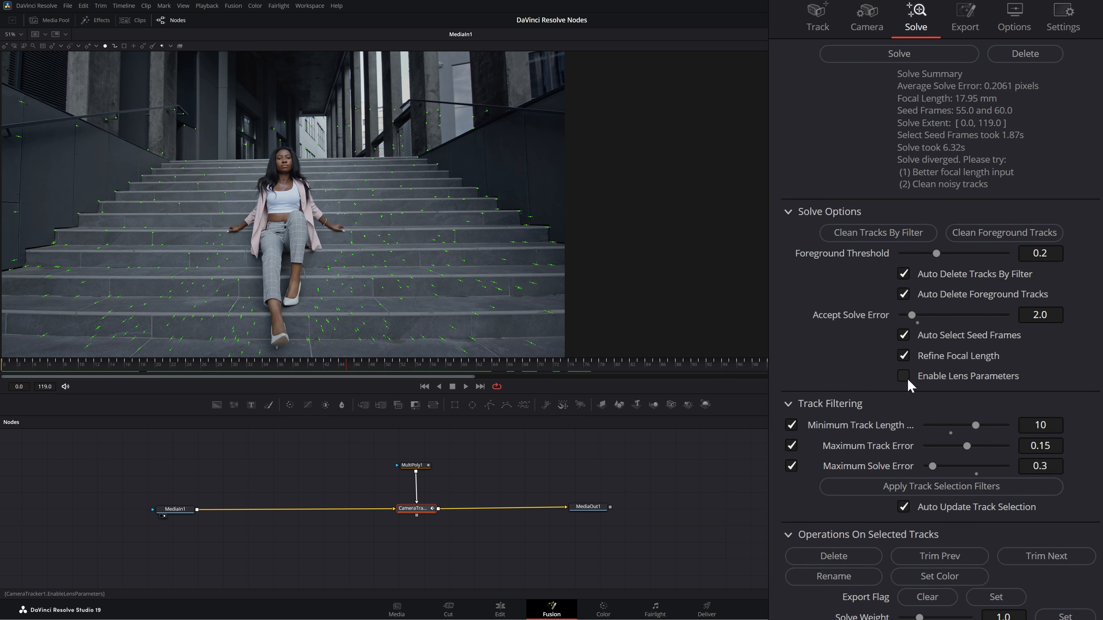
Try enabling lens parameters for the camera solve, reviewing the available distortion models before switching the option off again
click(921, 376)
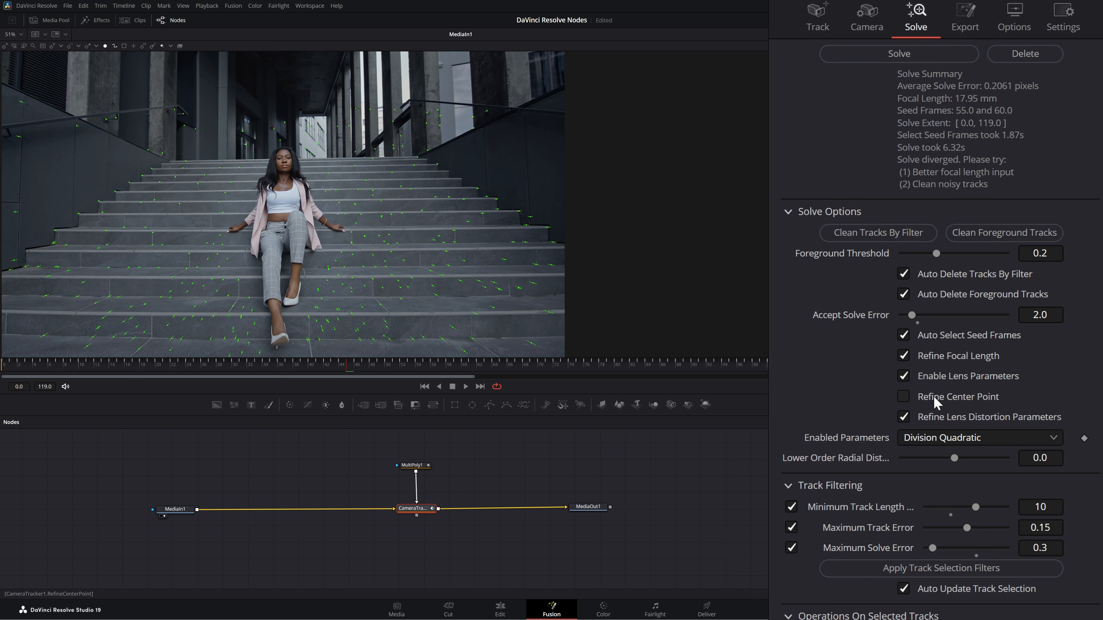
click(910, 398)
click(931, 398)
click(930, 420)
click(907, 417)
click(945, 438)
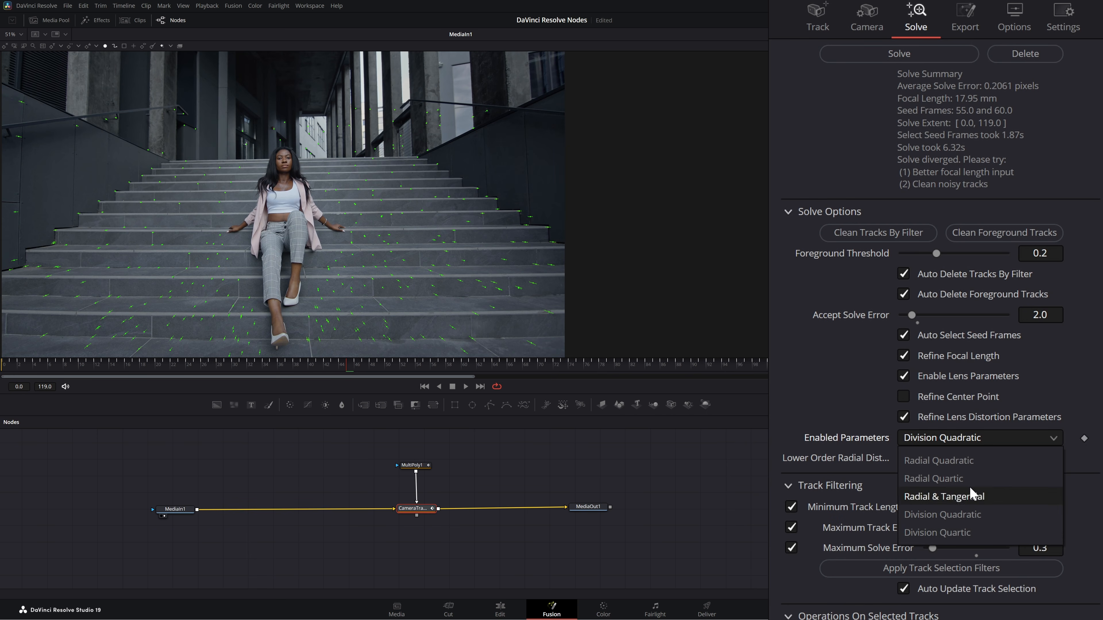
click(830, 400)
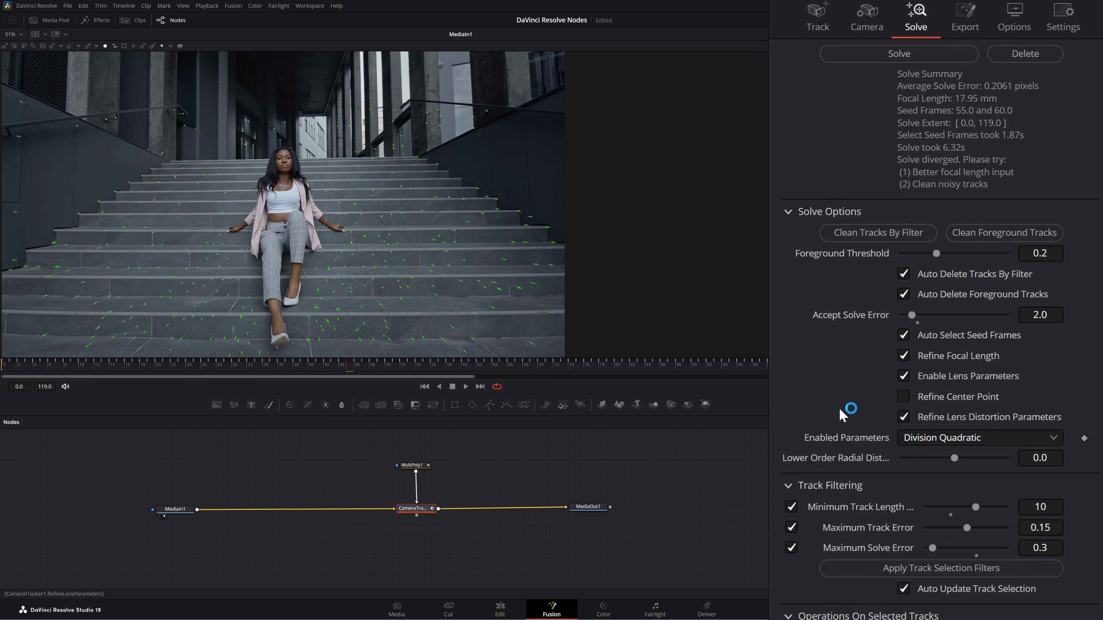
click(938, 440)
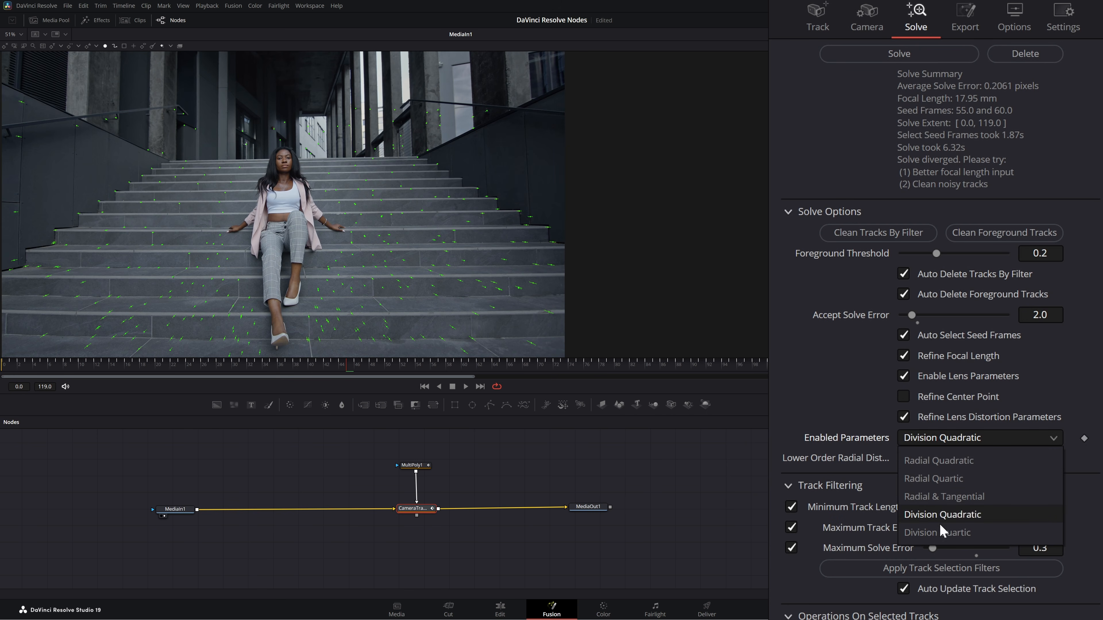
click(861, 424)
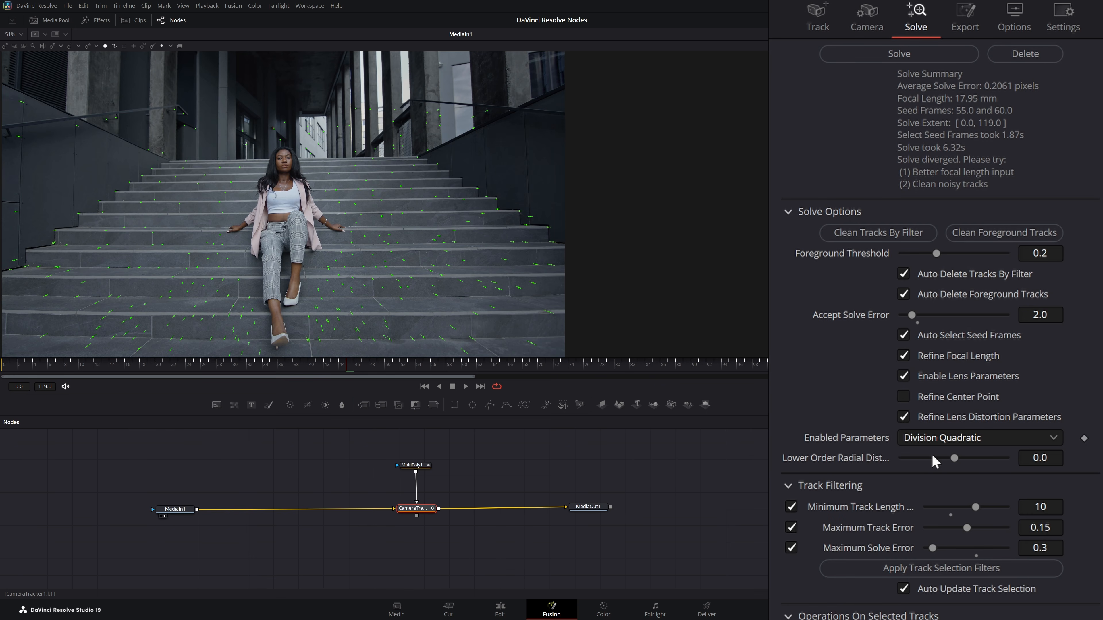
click(904, 375)
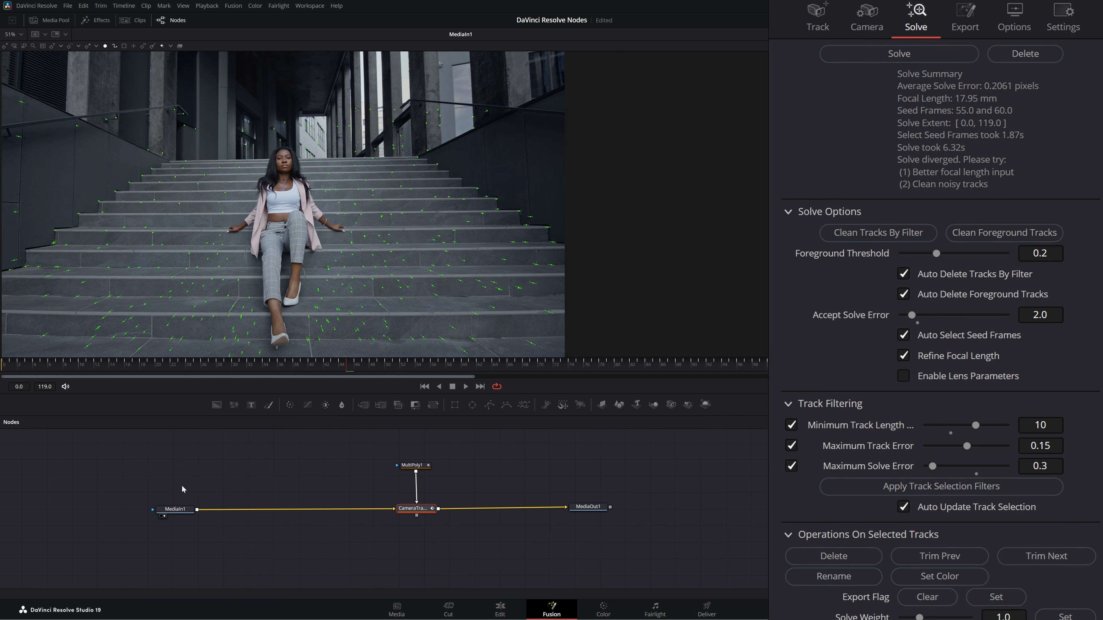
Shift MediaIn1 away from the camera tracker and insert a Lens Distort node directly after it
drag(177, 511, 142, 507)
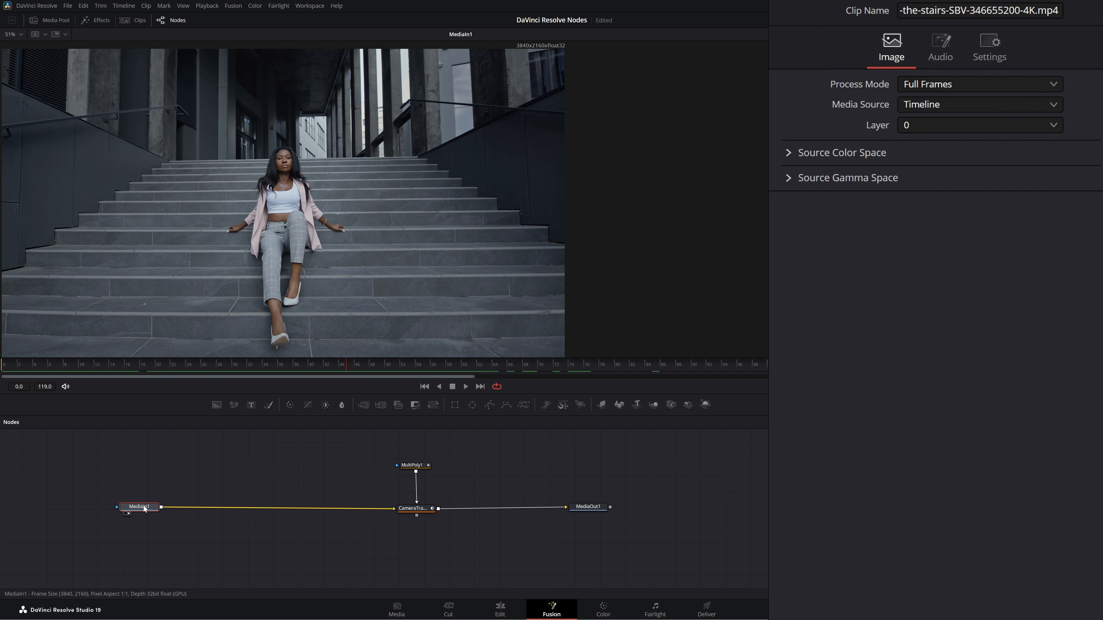
key(shift+space)
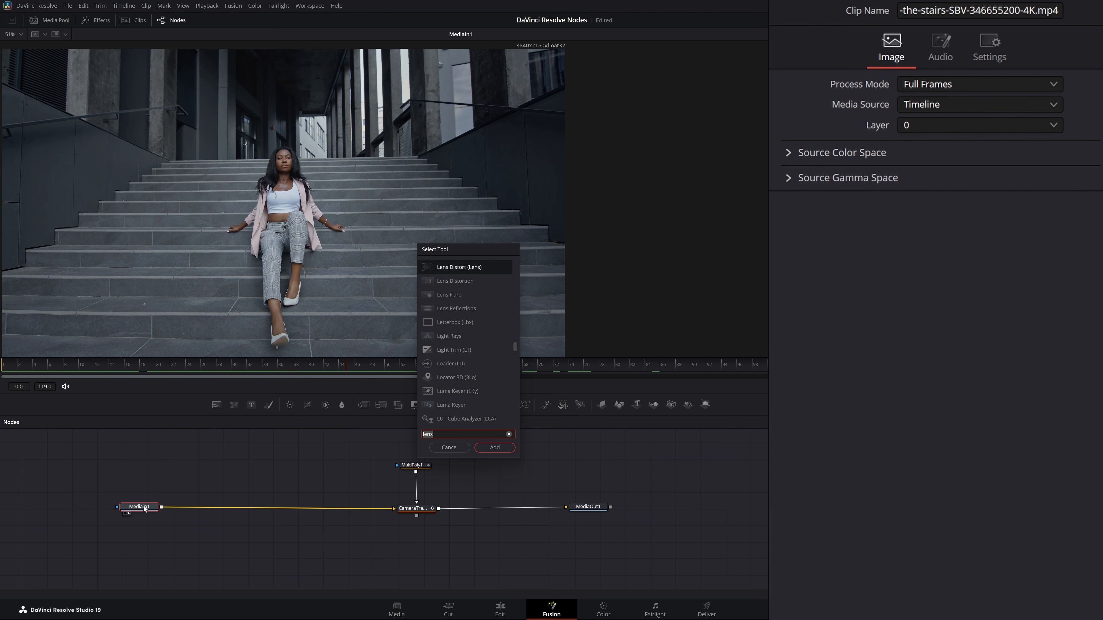
text(lens)
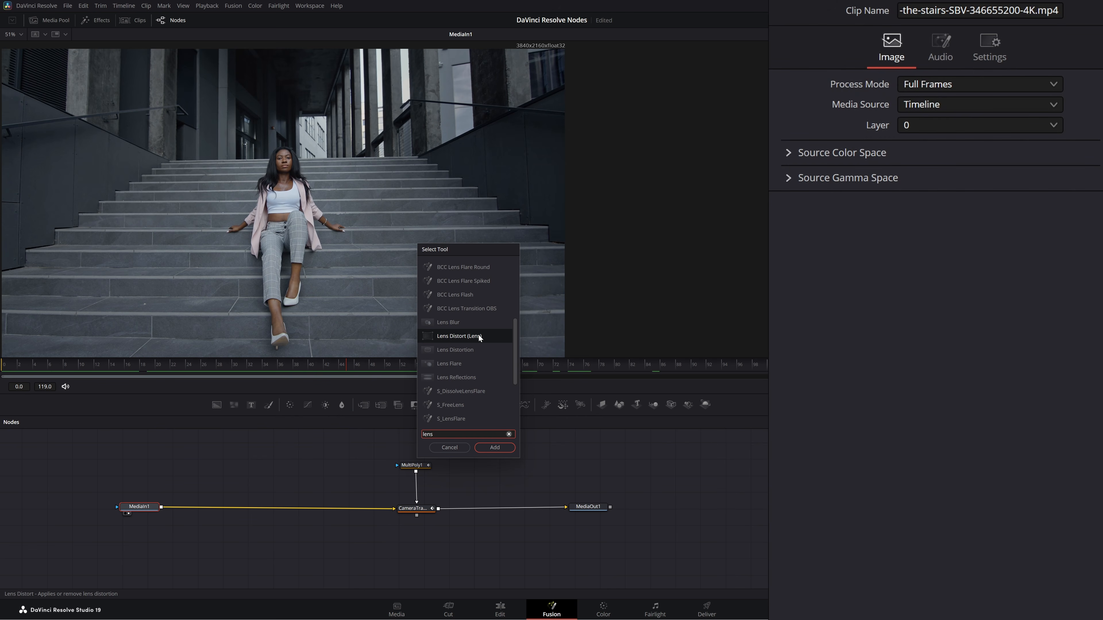
click(453, 338)
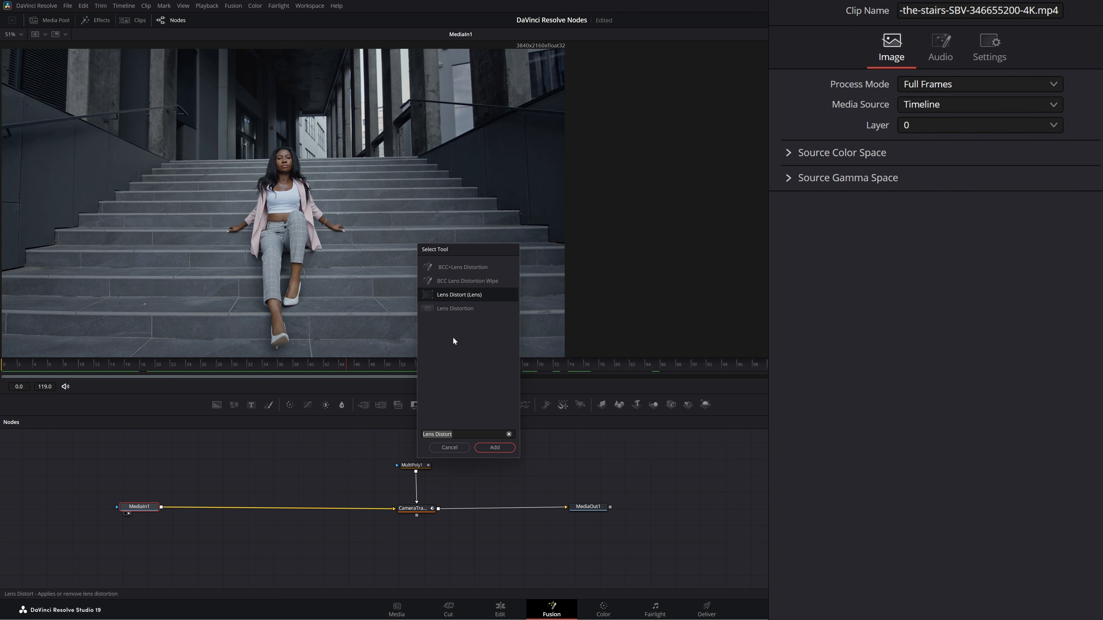
click(495, 448)
drag(201, 510, 214, 509)
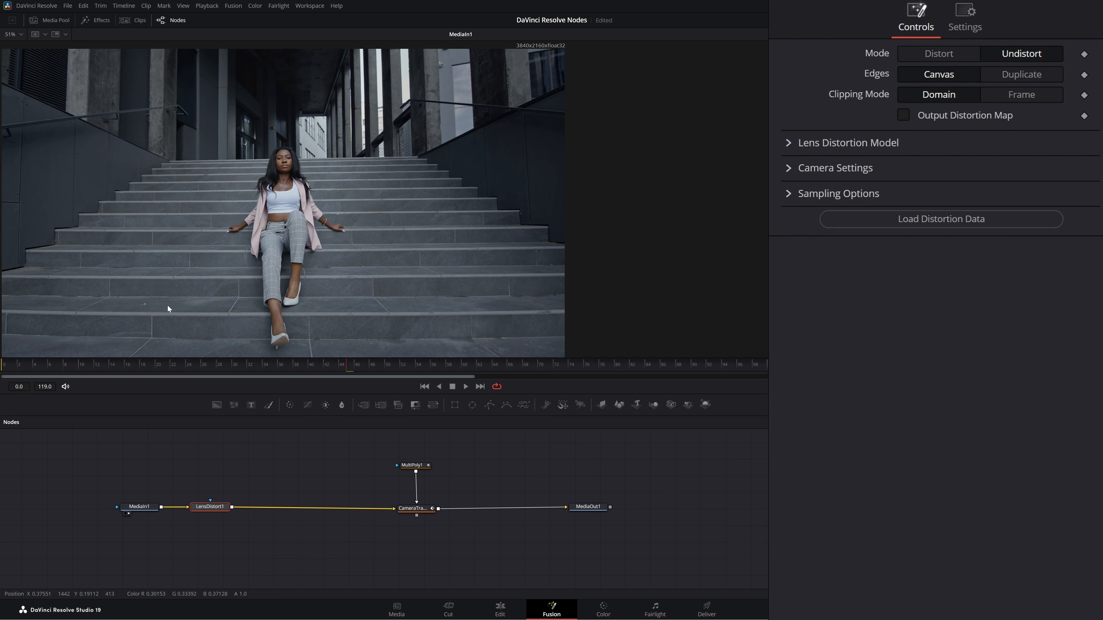
On the first frame, merge a rectangle-masked black Background over the footage after LensDistort1 as a straight-edge guide
click(424, 387)
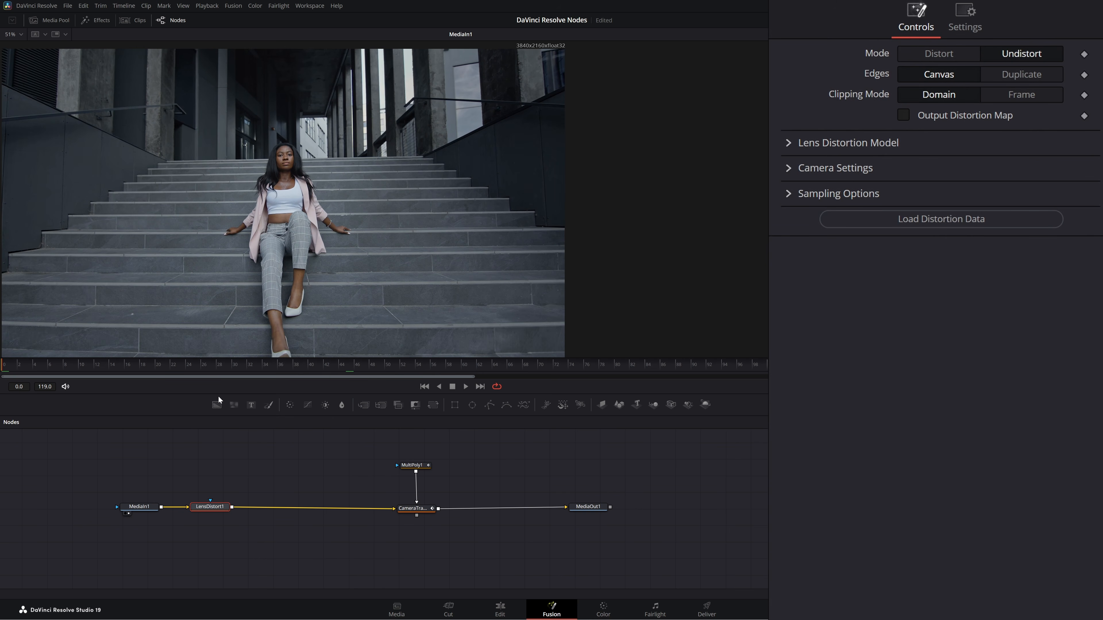
drag(258, 449, 257, 450)
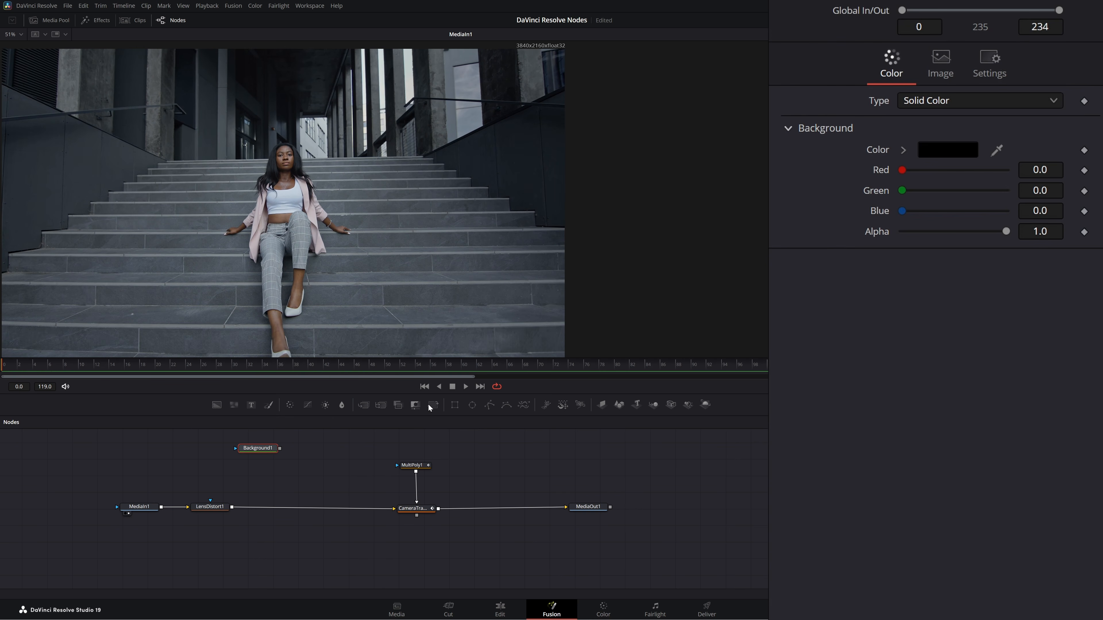
drag(456, 405, 235, 450)
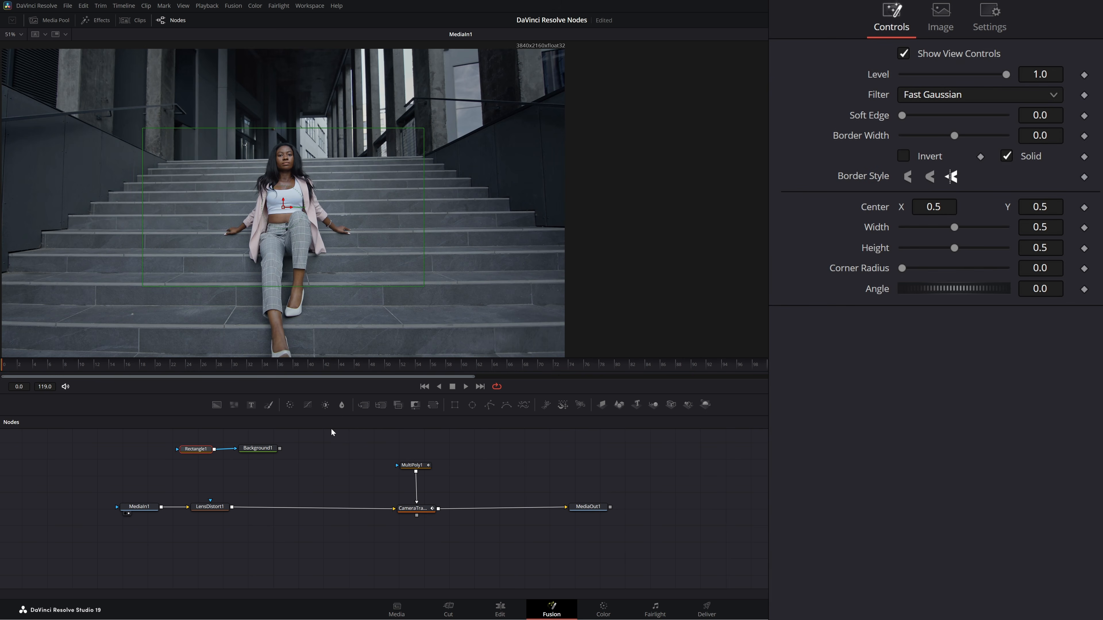
drag(364, 405, 314, 508)
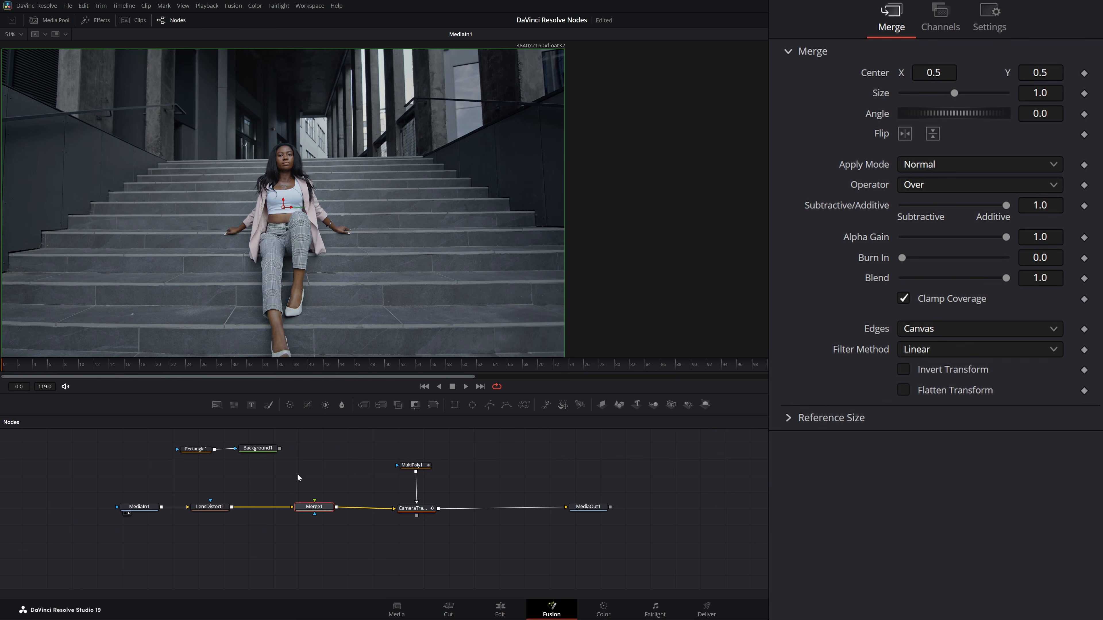
drag(279, 448, 316, 502)
drag(259, 452, 314, 452)
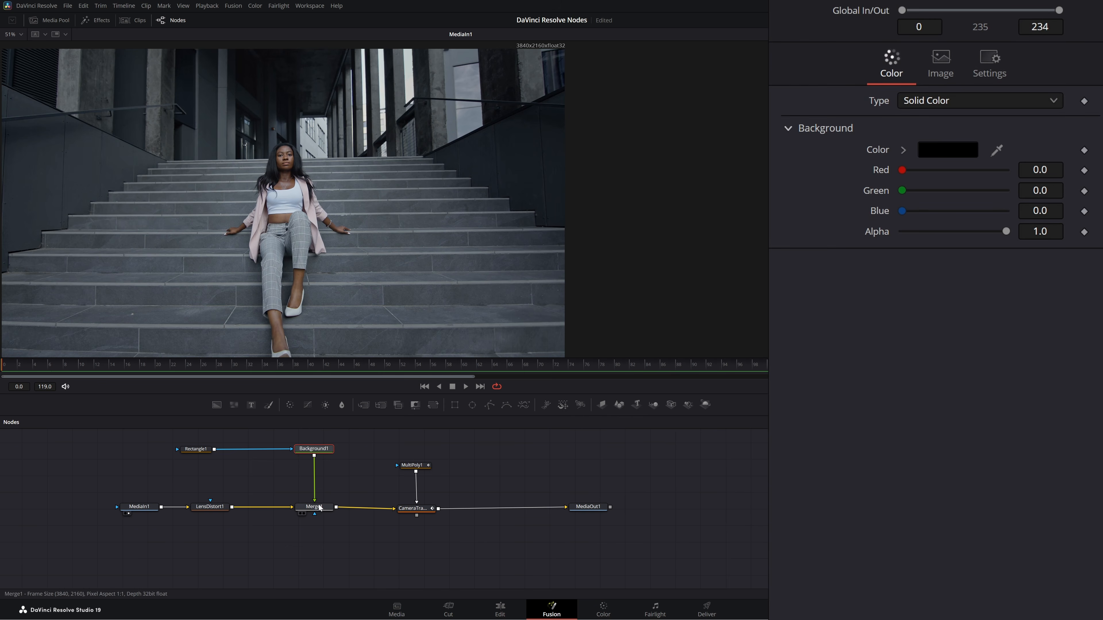
View Merge1 and adjust the rectangle mask to width 1.008163 and center Y 0.445652, along a stair edge
click(200, 450)
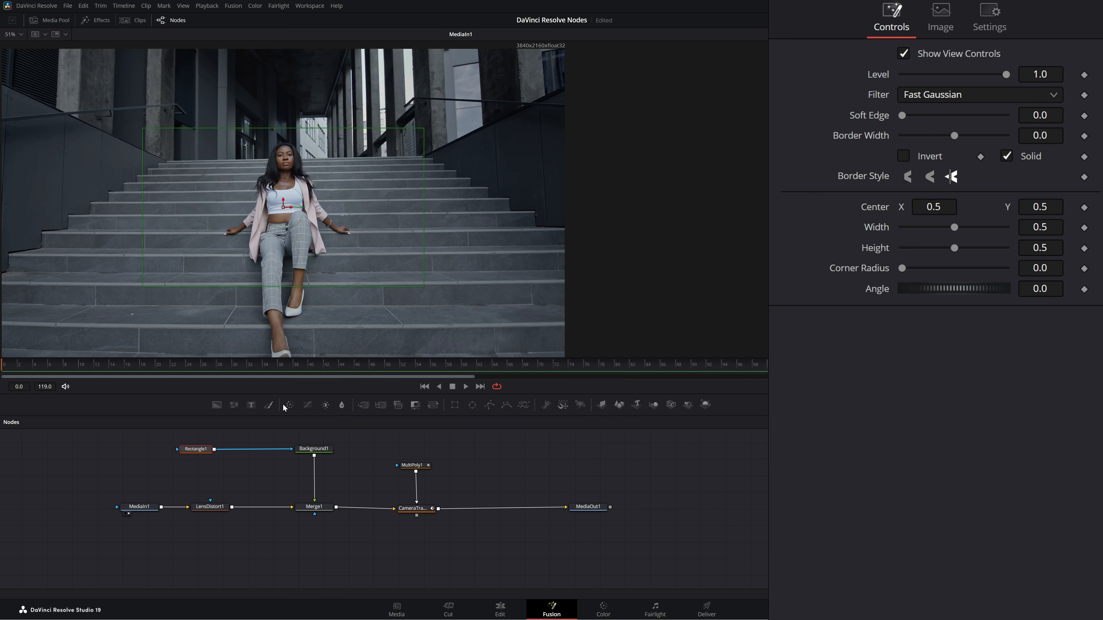
drag(314, 507, 303, 298)
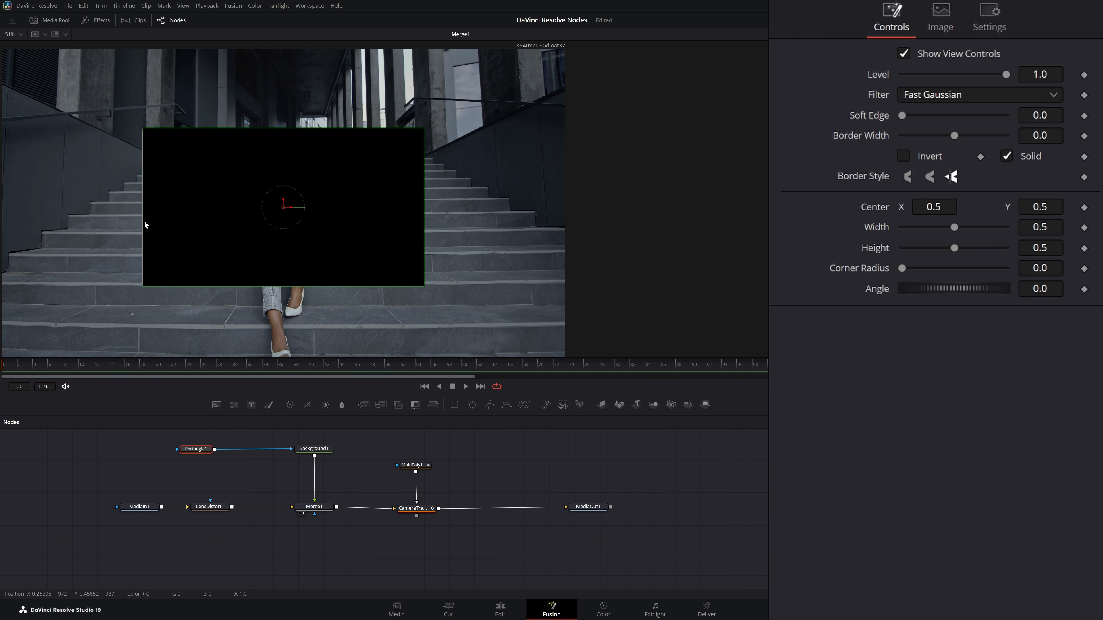
drag(145, 224, 2, 237)
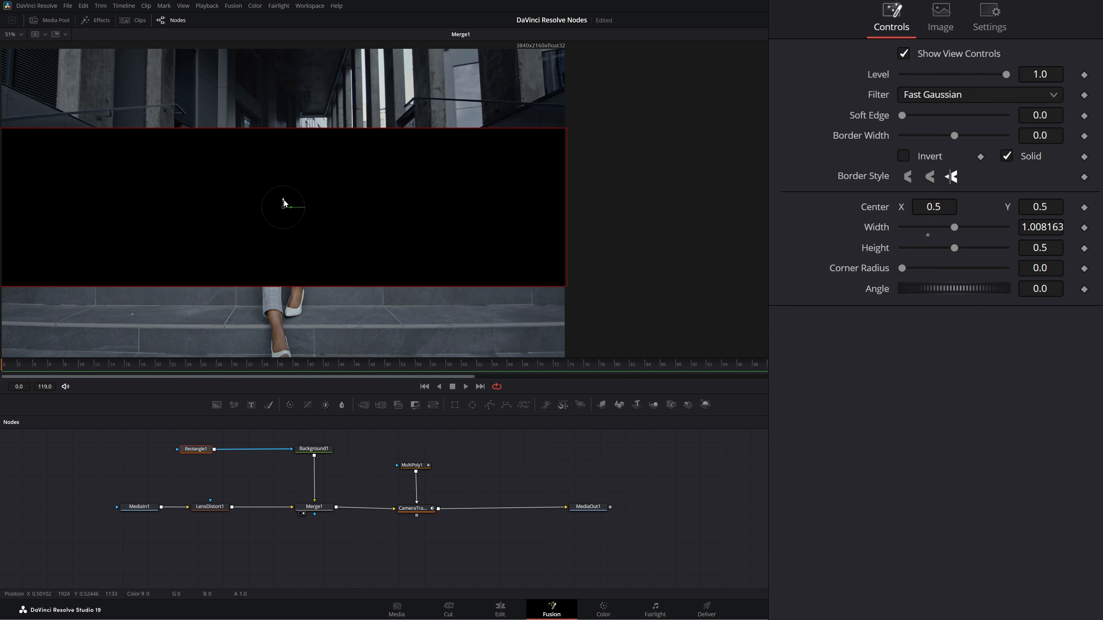
drag(284, 200, 285, 217)
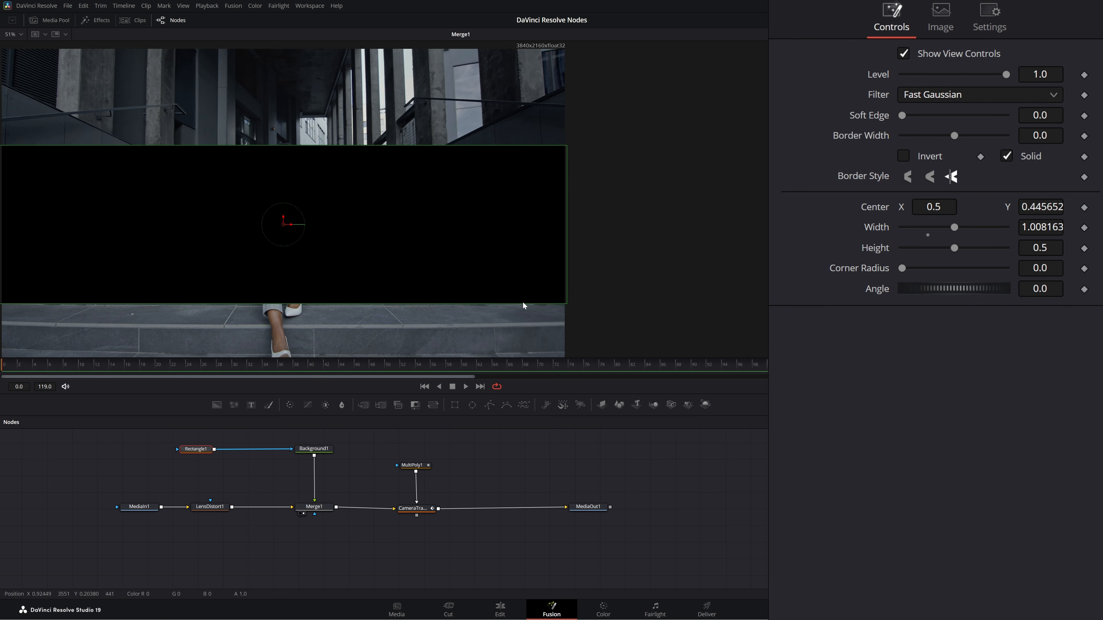
Switch LensDistort1 to Distort mode and set its 3DE Classic LD Model distortion to -0.046
click(210, 509)
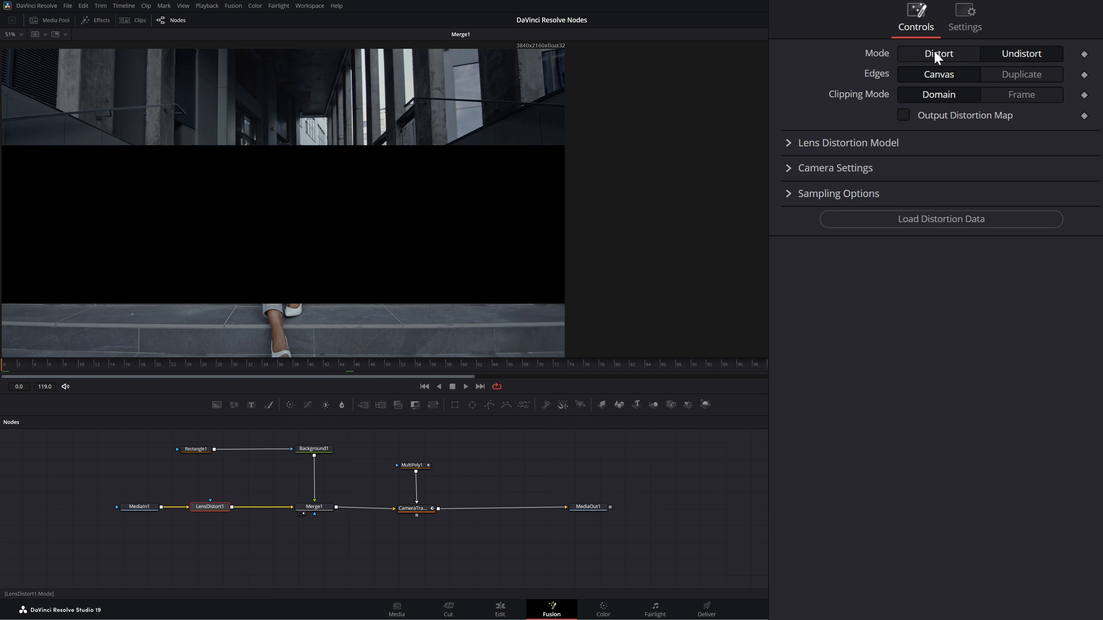
click(941, 53)
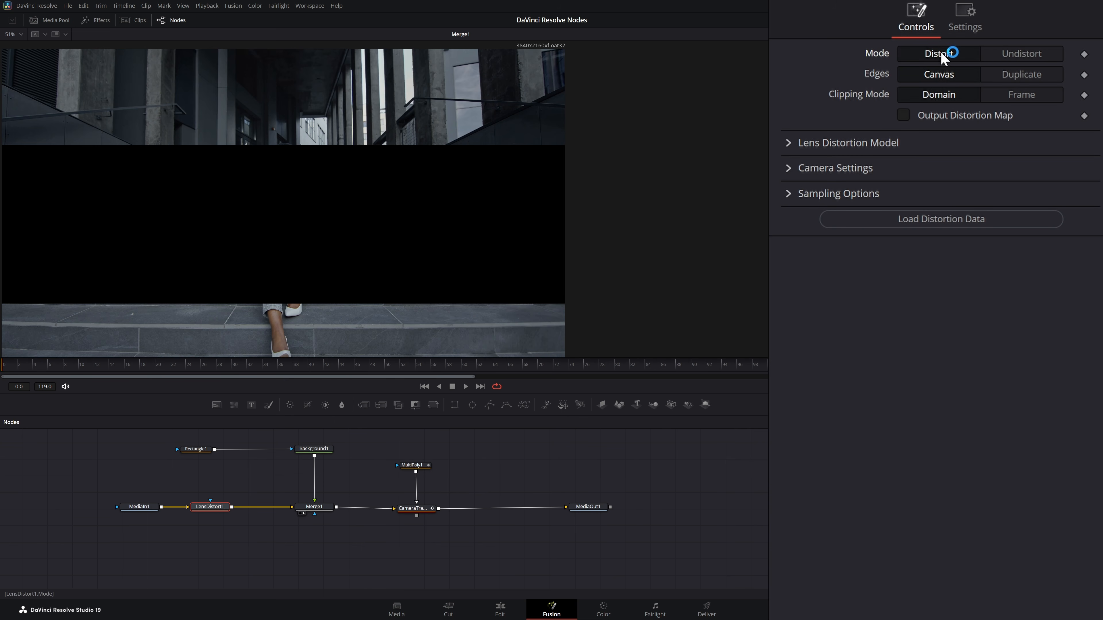
click(791, 144)
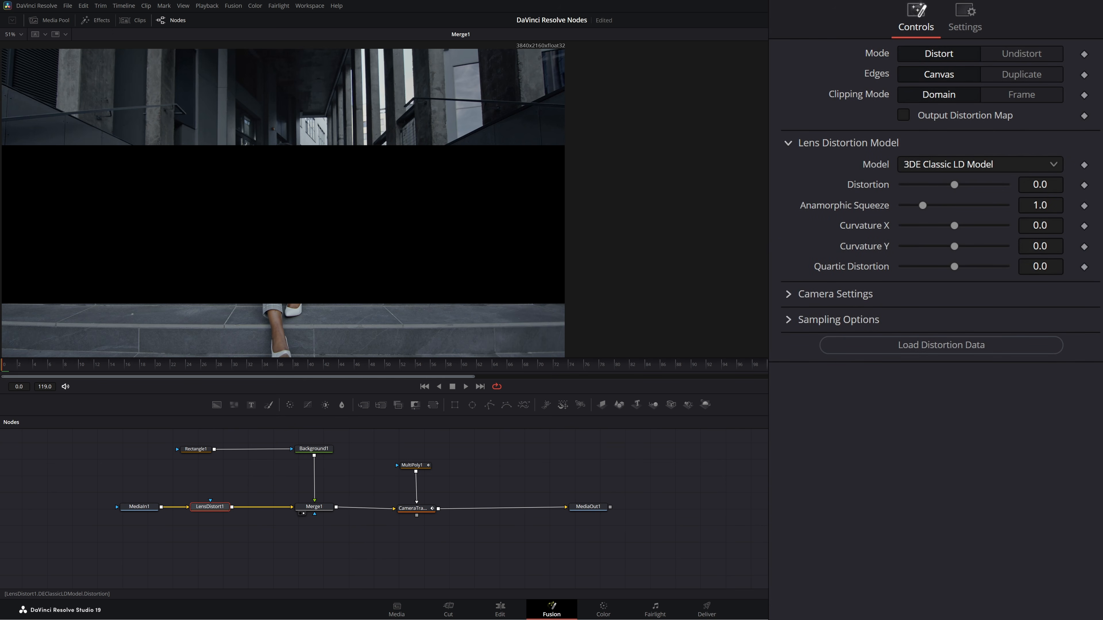
drag(953, 184, 949, 185)
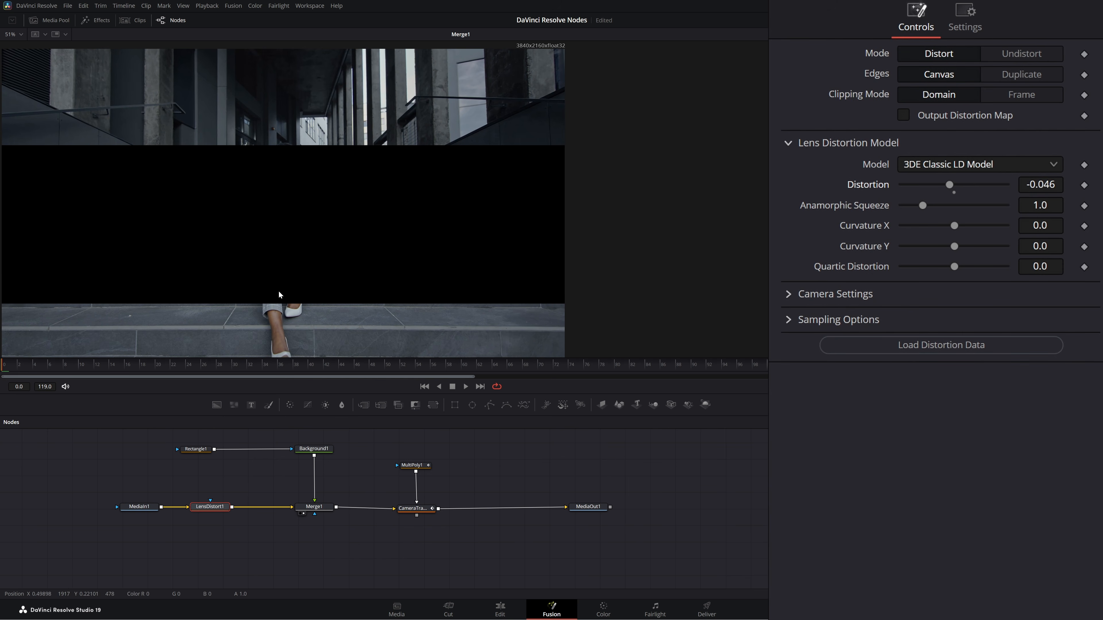
Move the rectangle guide over the stairs to center X 0.596428, Y 0.610054 to compare its straight edges with the steps
click(202, 449)
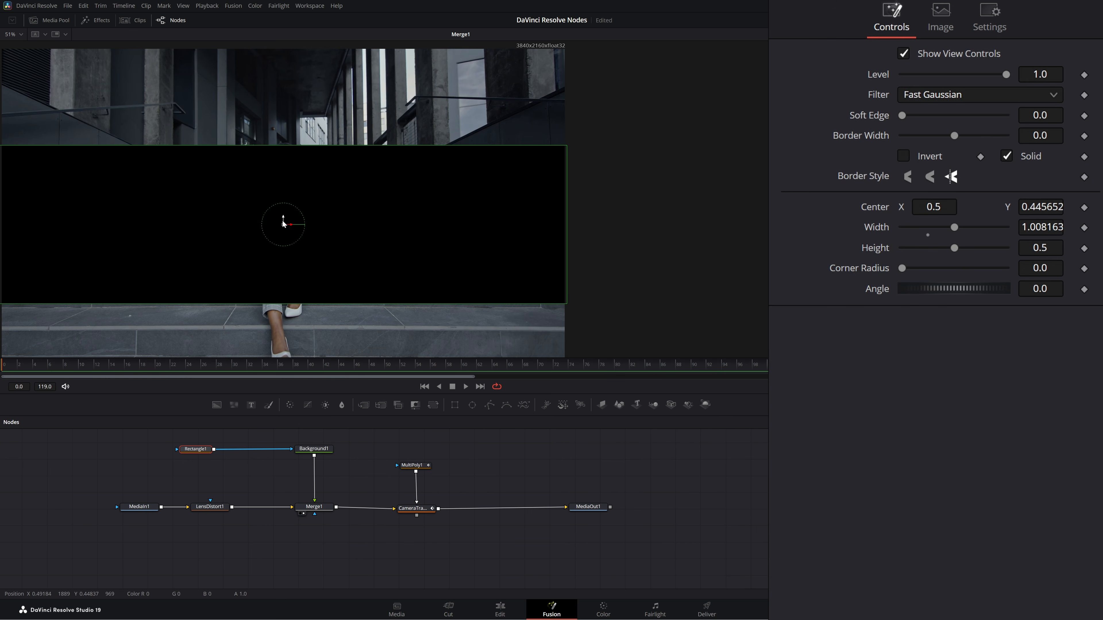
drag(284, 216, 286, 219)
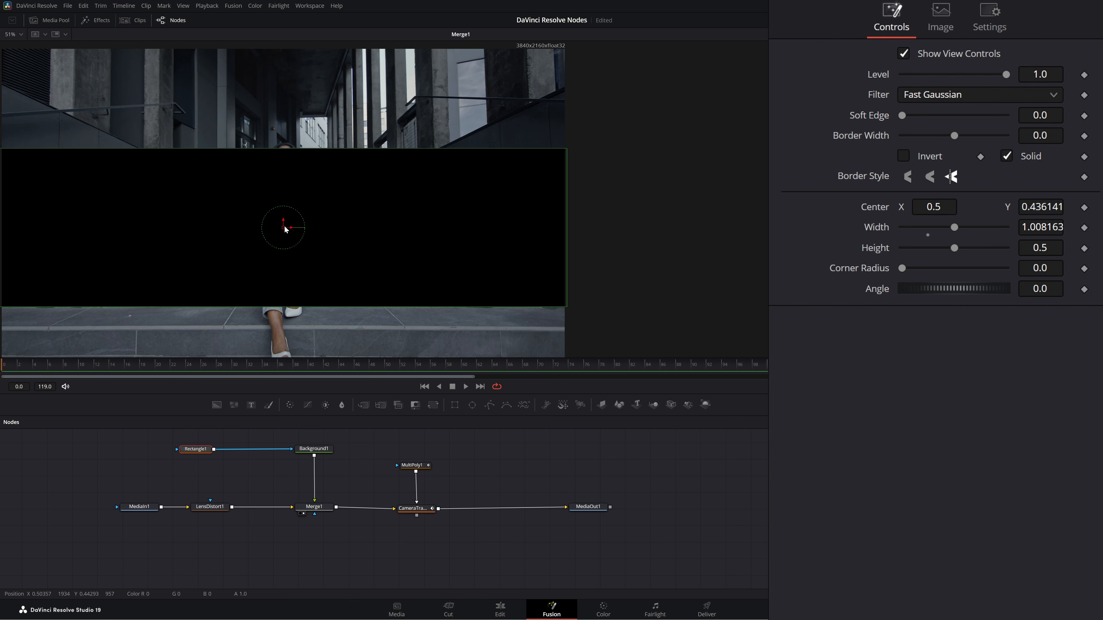
drag(284, 228, 379, 221)
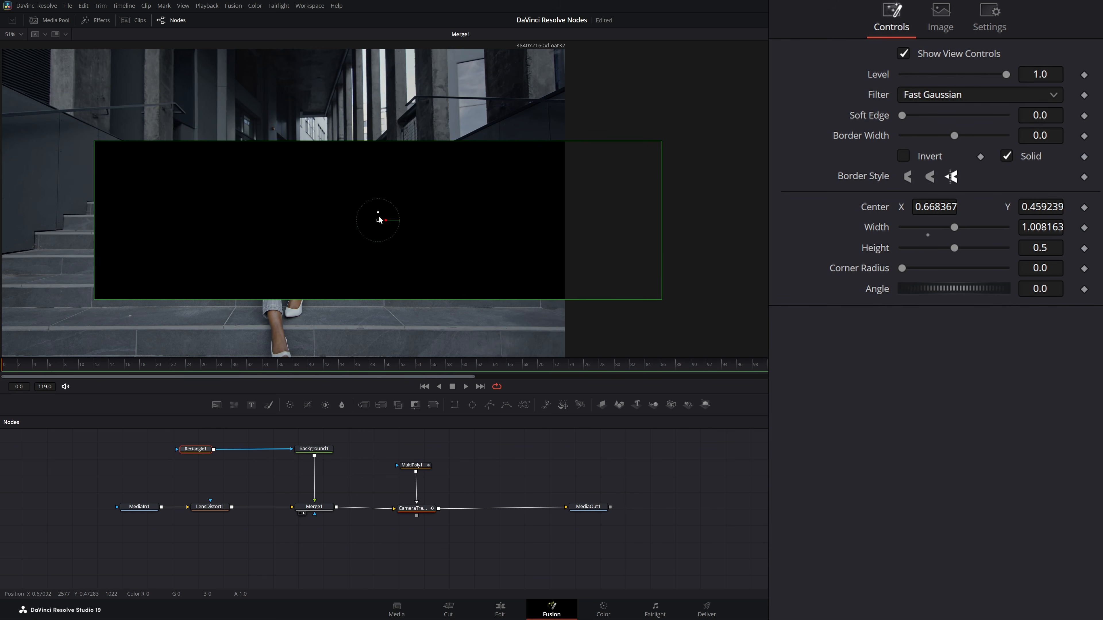
drag(378, 221, 338, 172)
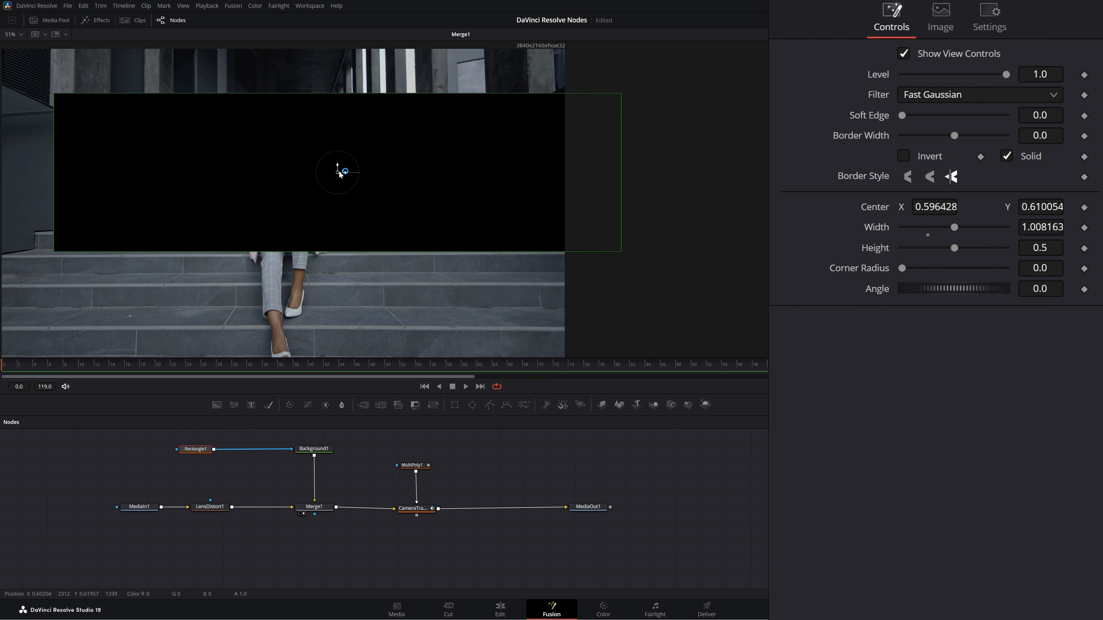
Delete the Merge1, Background1 and Rectangle1 guide nodes, leaving LensDistort1 feeding the camera tracker
drag(326, 528, 300, 447)
key(Delete)
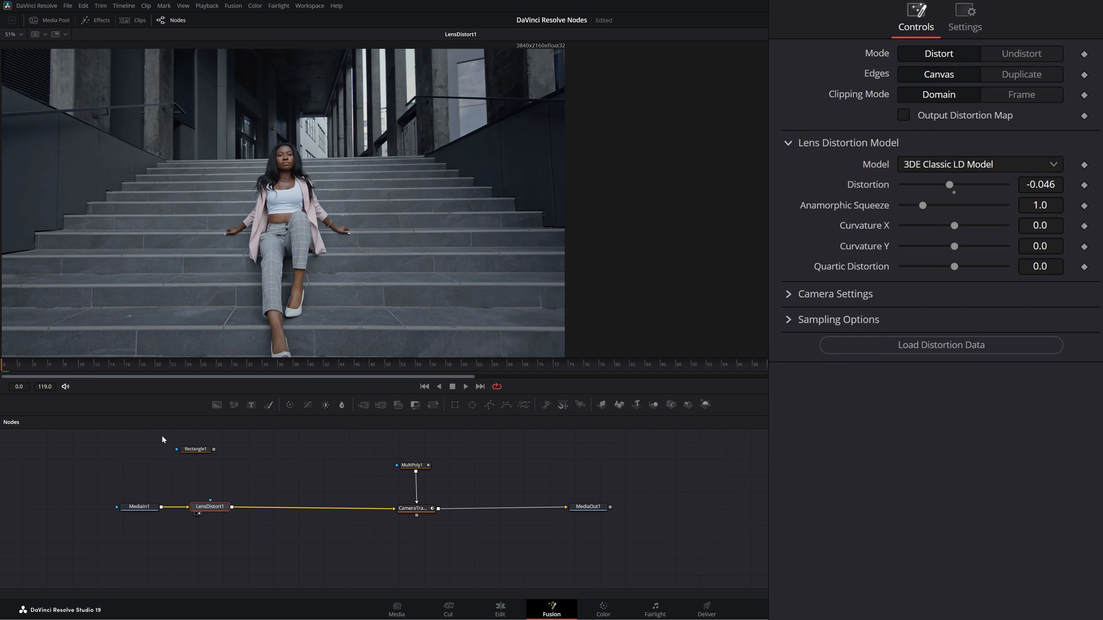
drag(162, 435, 230, 467)
key(Delete)
Select the camera tracker node and shift it slightly toward LensDistort1 in the node flow
click(213, 506)
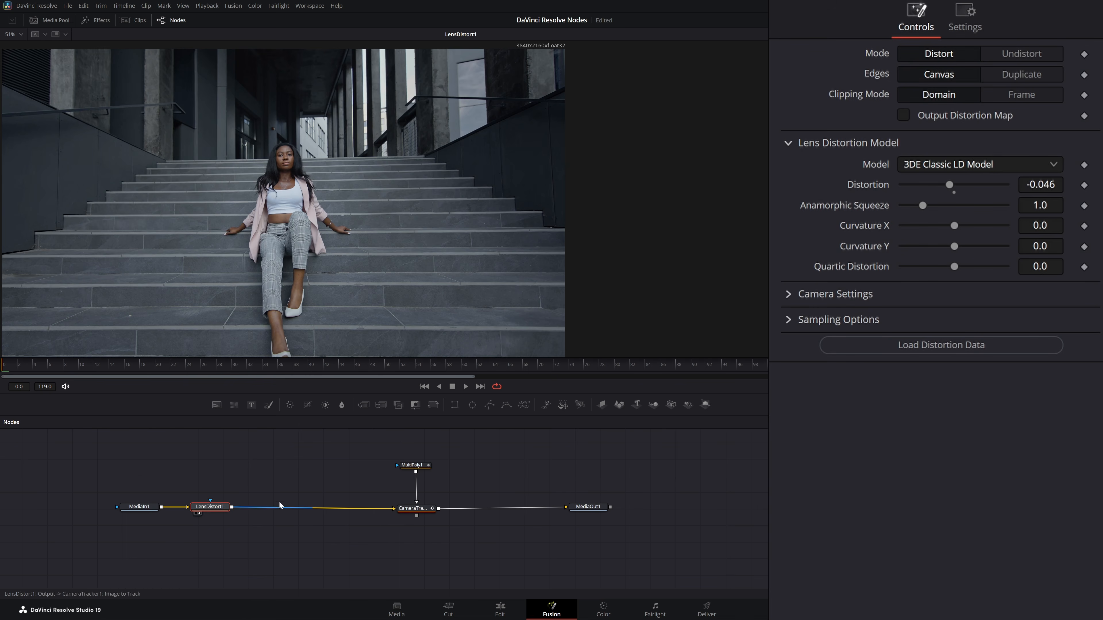
click(415, 509)
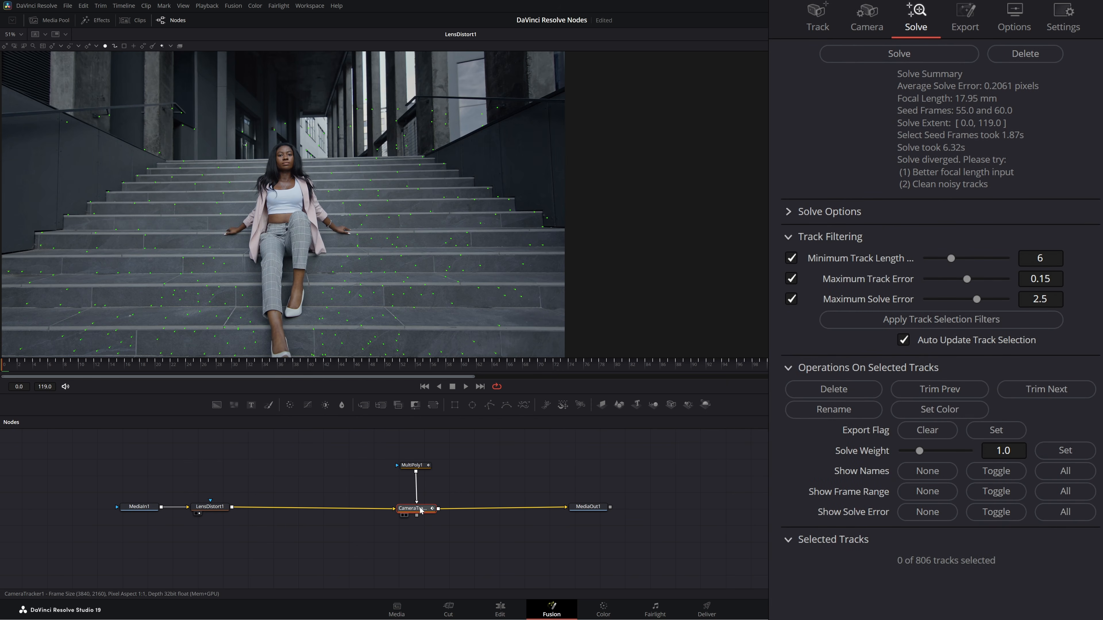
drag(426, 509, 424, 505)
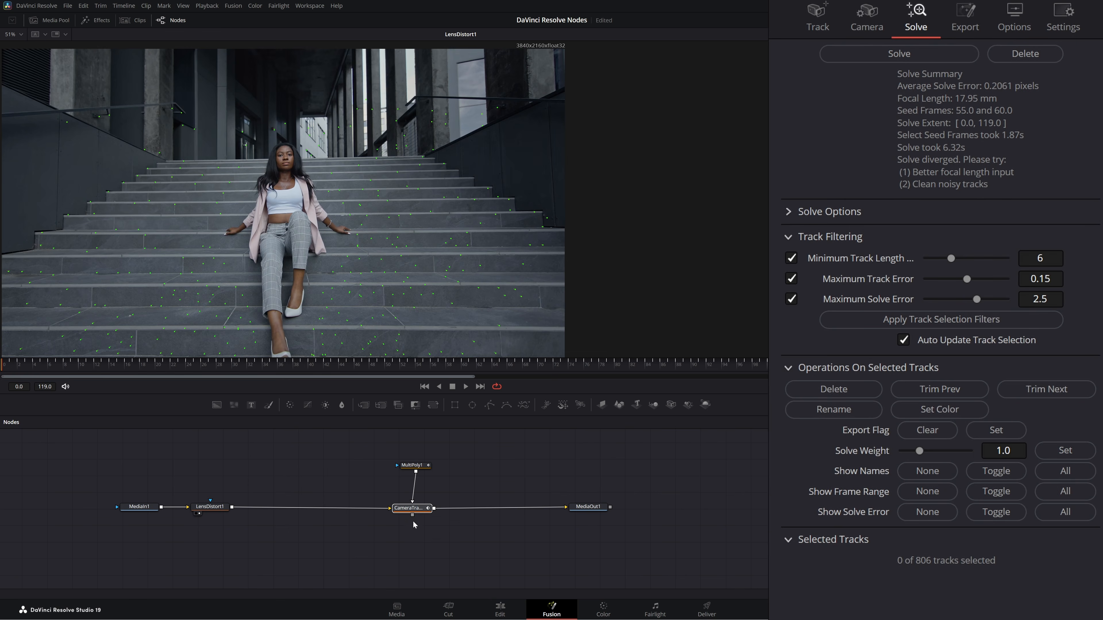
Replace the existing camera tracker with a fresh Camera Tracker node inserted between LensDistort1 and MediaOut1
key(Delete)
click(369, 529)
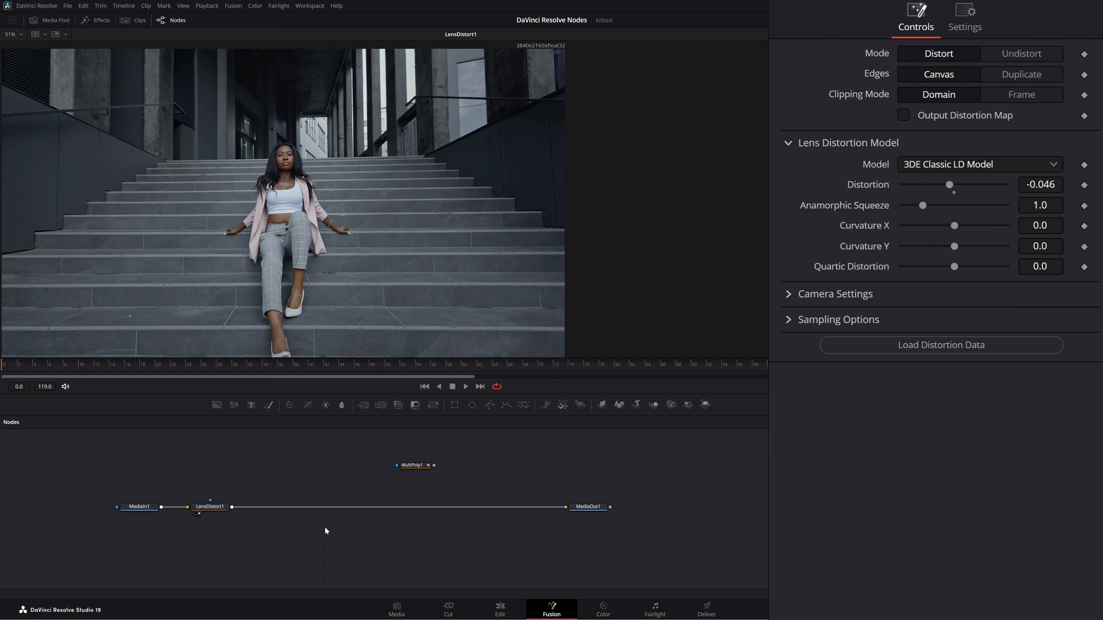
key(shift+space)
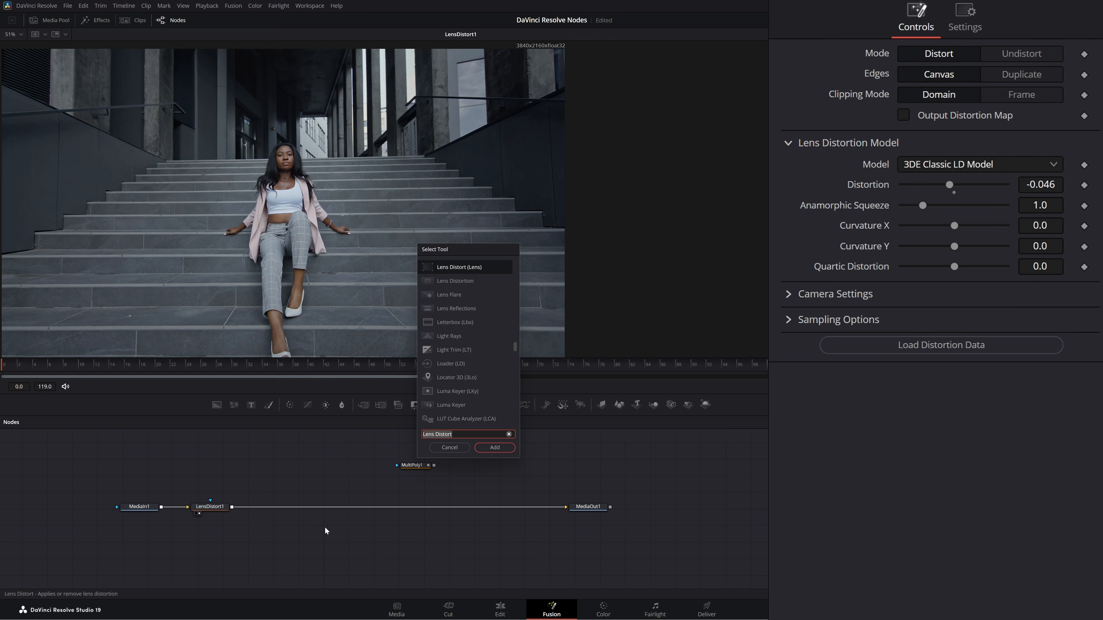
text(camer)
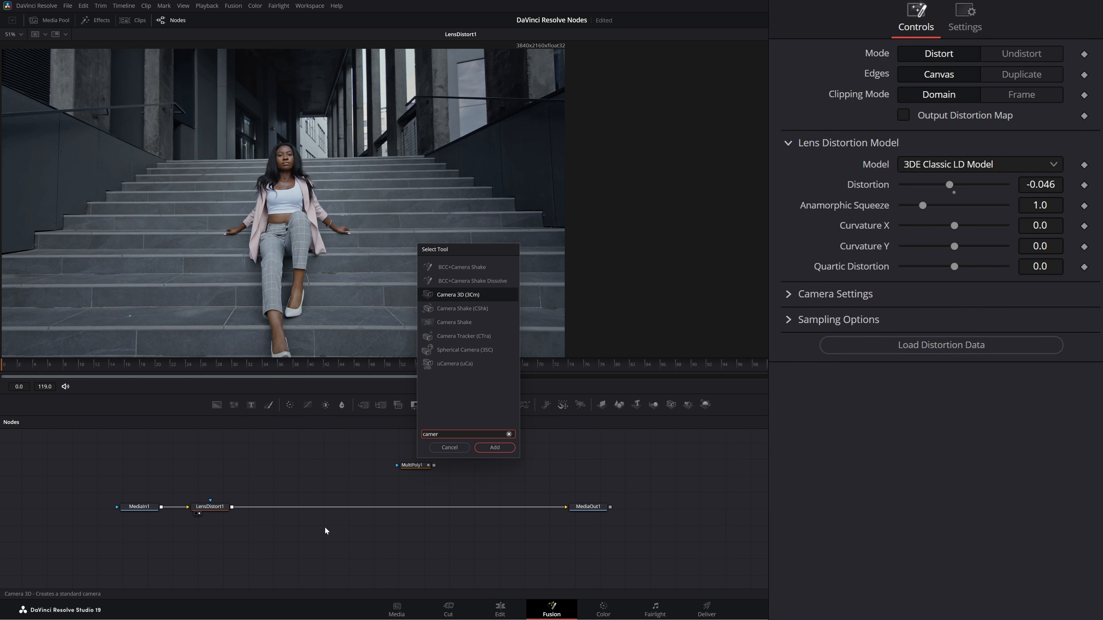
click(465, 337)
click(497, 448)
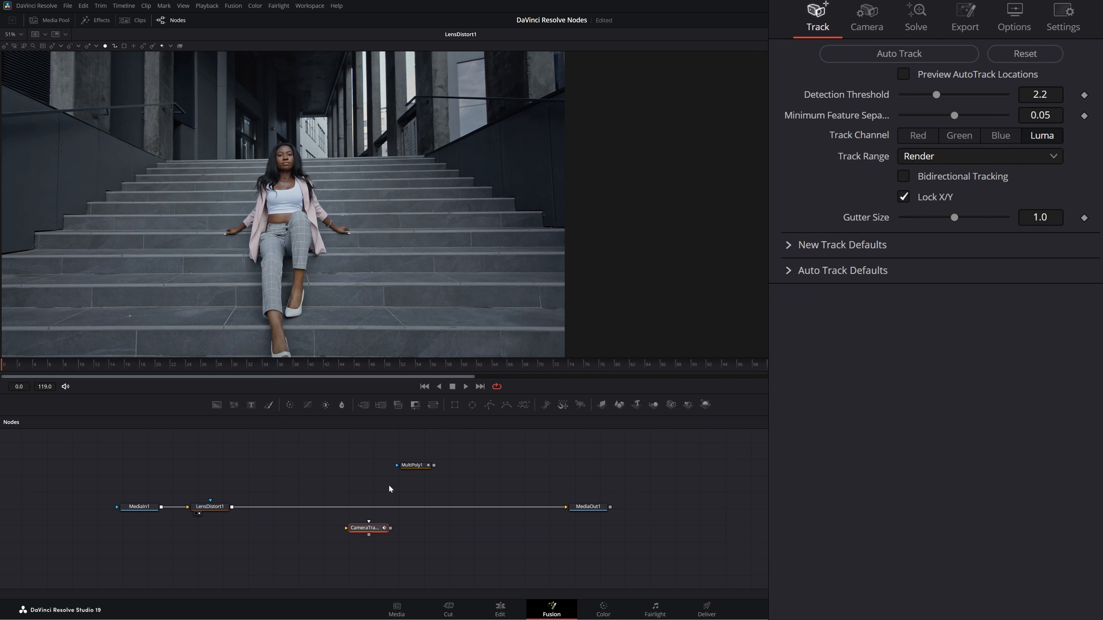
drag(394, 533, 392, 507)
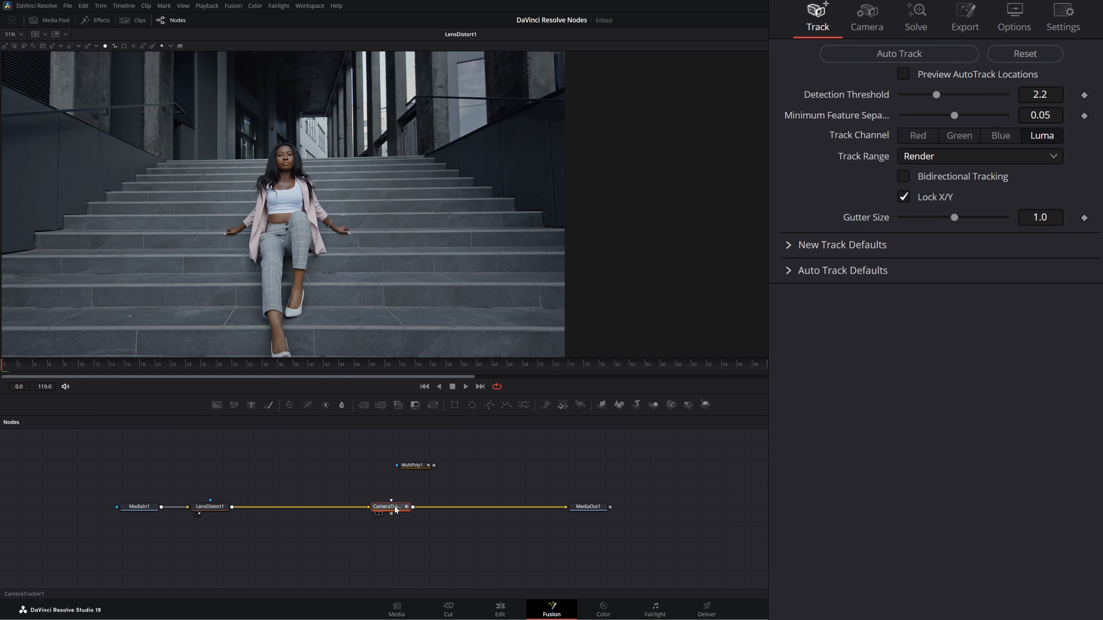
Place MultiPoly1 above the new camera tracker and connect it to the tracker's mask input, leaving the tracker selected
drag(420, 466, 392, 468)
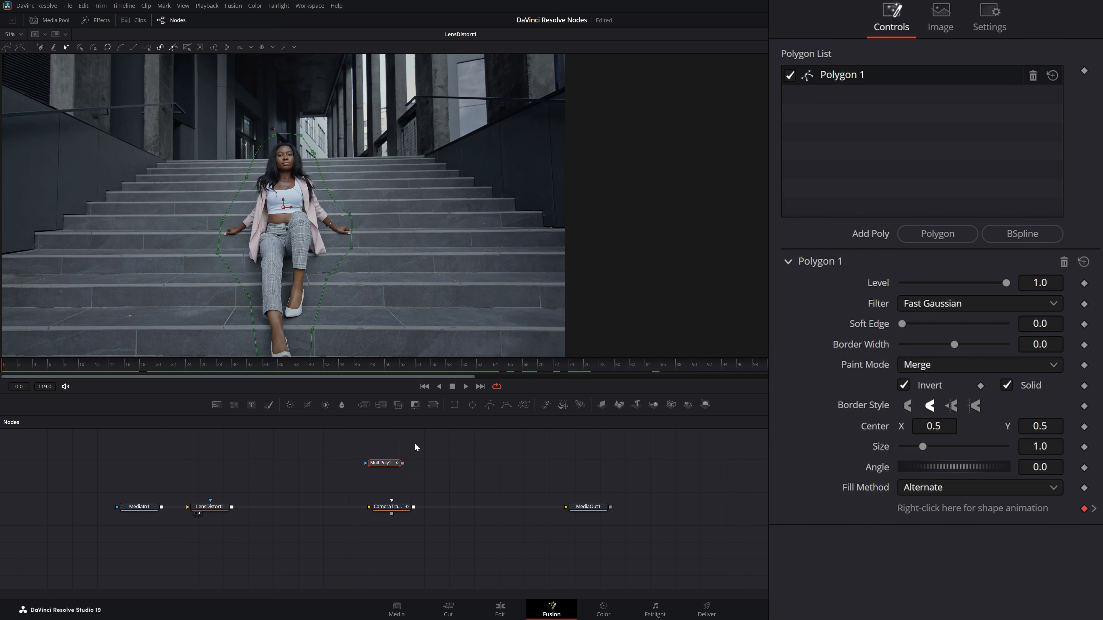
mouse_move(404, 467)
mouse_down()
mouse_move(392, 501)
mouse_move(395, 465)
mouse_up()
click(392, 511)
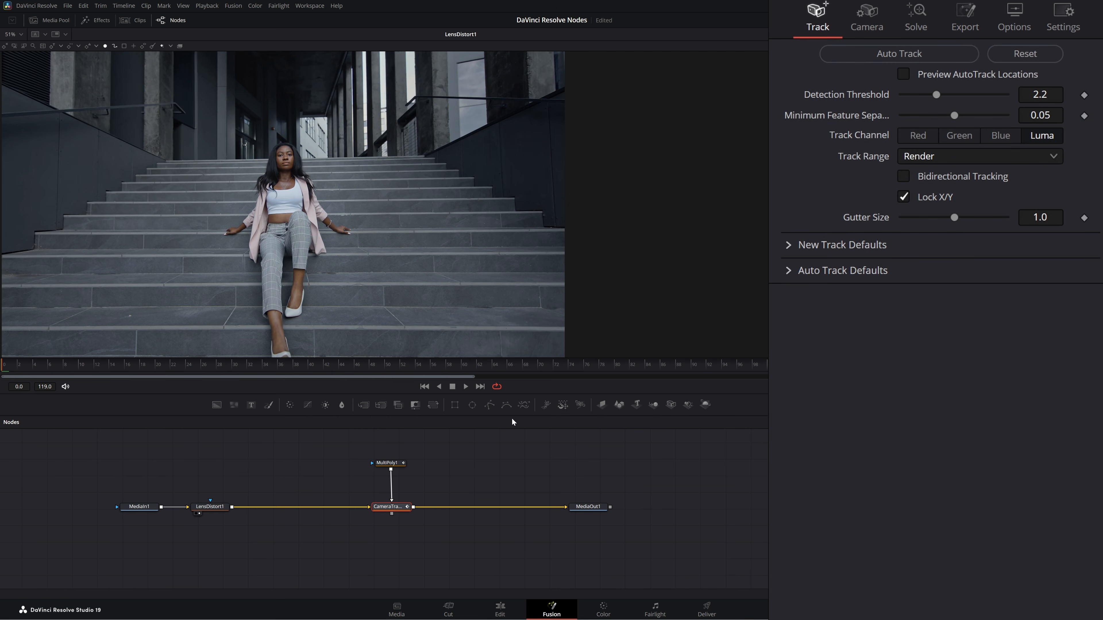
click(864, 53)
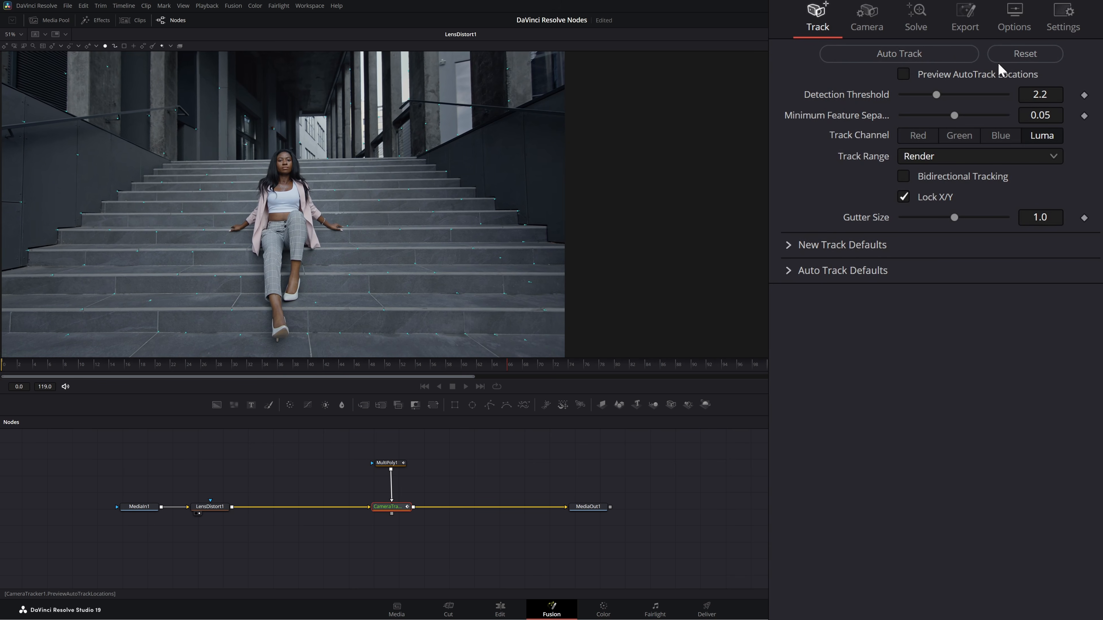
click(1007, 60)
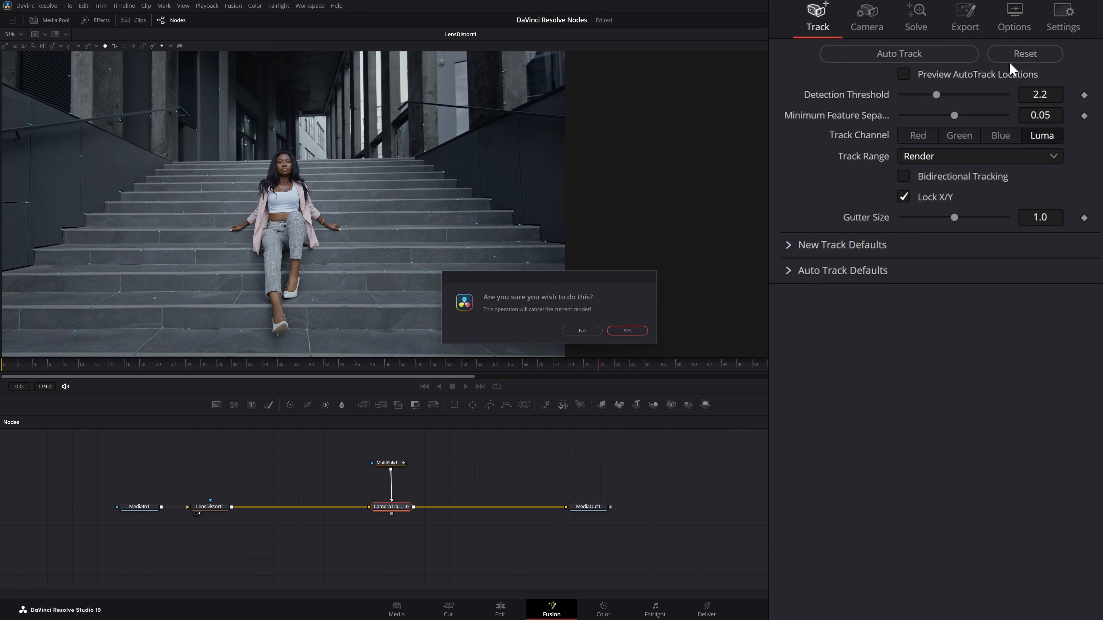
click(627, 331)
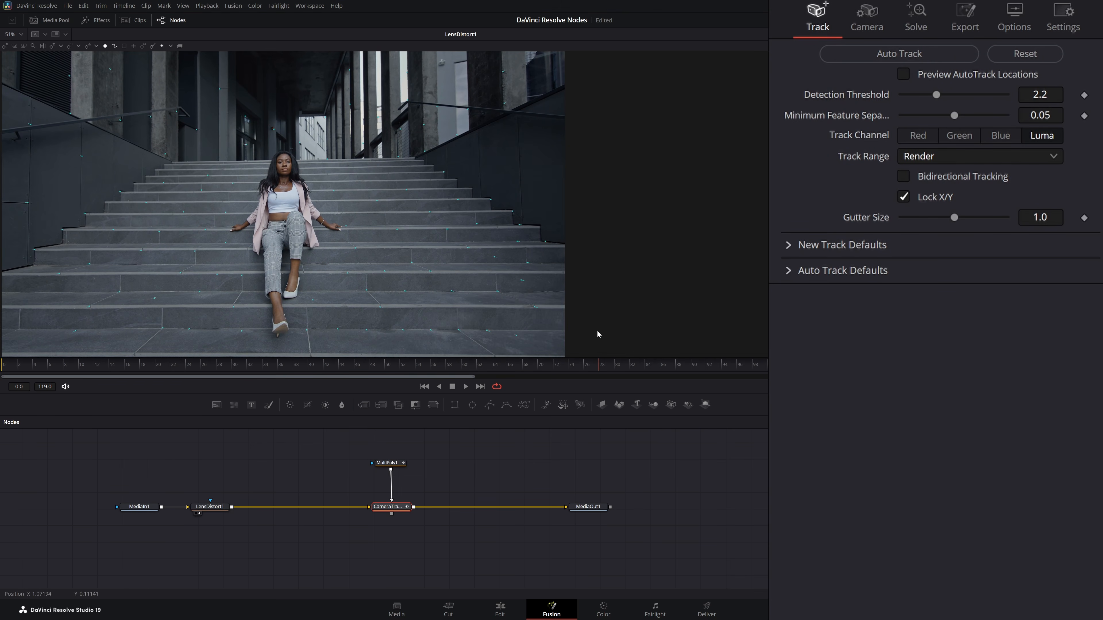
click(424, 387)
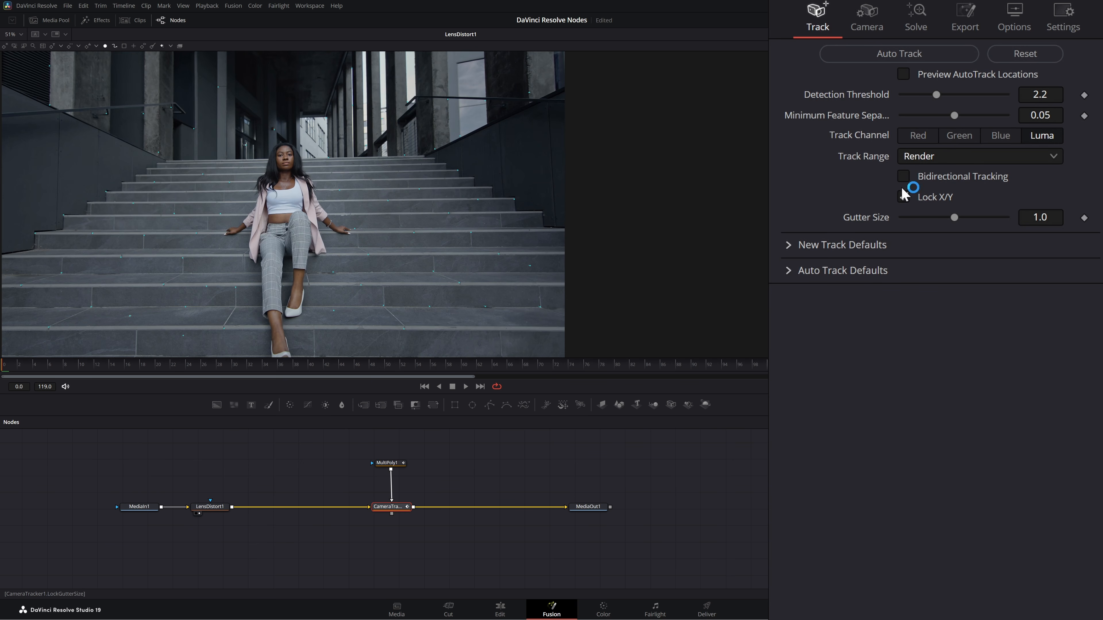
Enable bidirectional tracking and the auto-track location preview, with Minimum Feature Separation at 0.0228 and Detection Threshold at 2.112
click(906, 177)
click(855, 61)
click(903, 75)
drag(957, 115, 925, 115)
drag(929, 116, 931, 117)
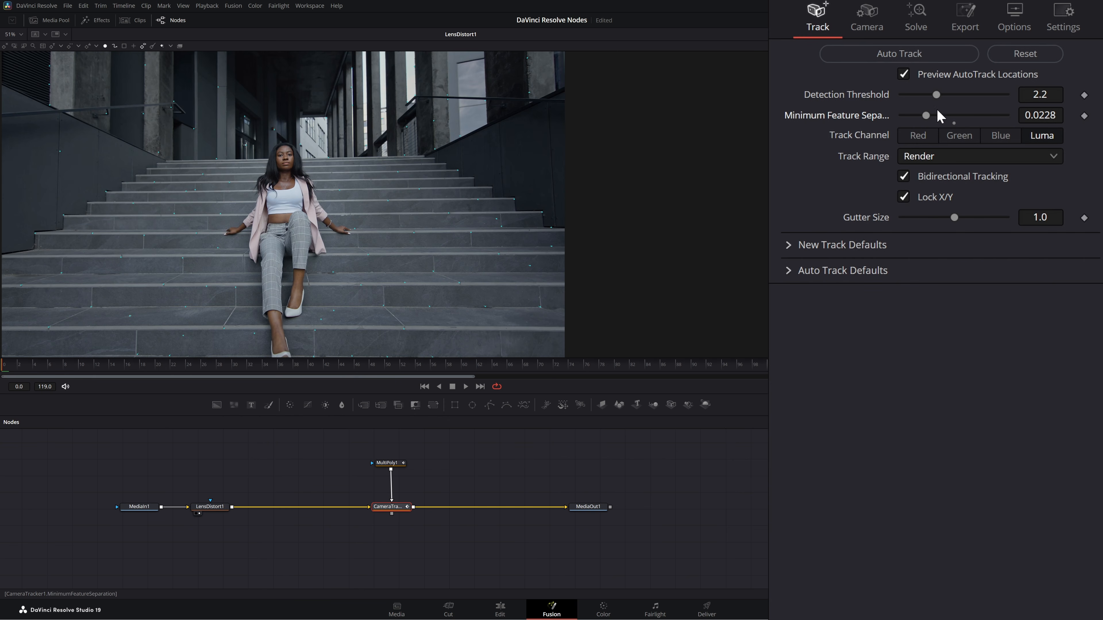
mouse_move(937, 98)
mouse_down()
mouse_move(917, 95)
mouse_move(927, 101)
mouse_up()
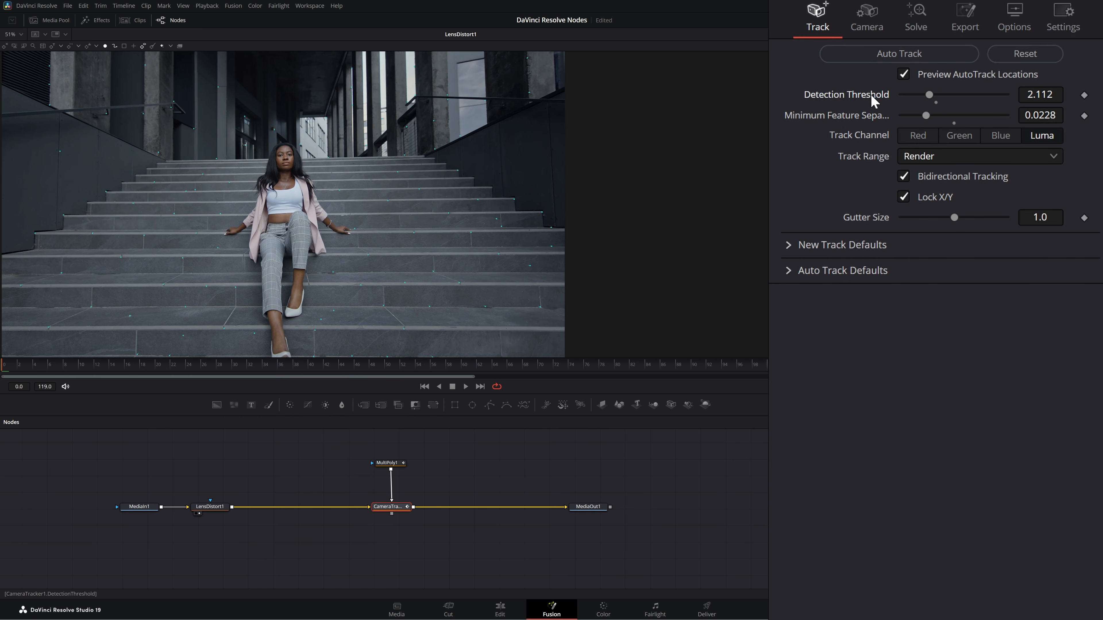
Play the clip to check the track preview, lower Minimum Feature Separation to 0.0102, and run Auto Track from the first frame
click(465, 387)
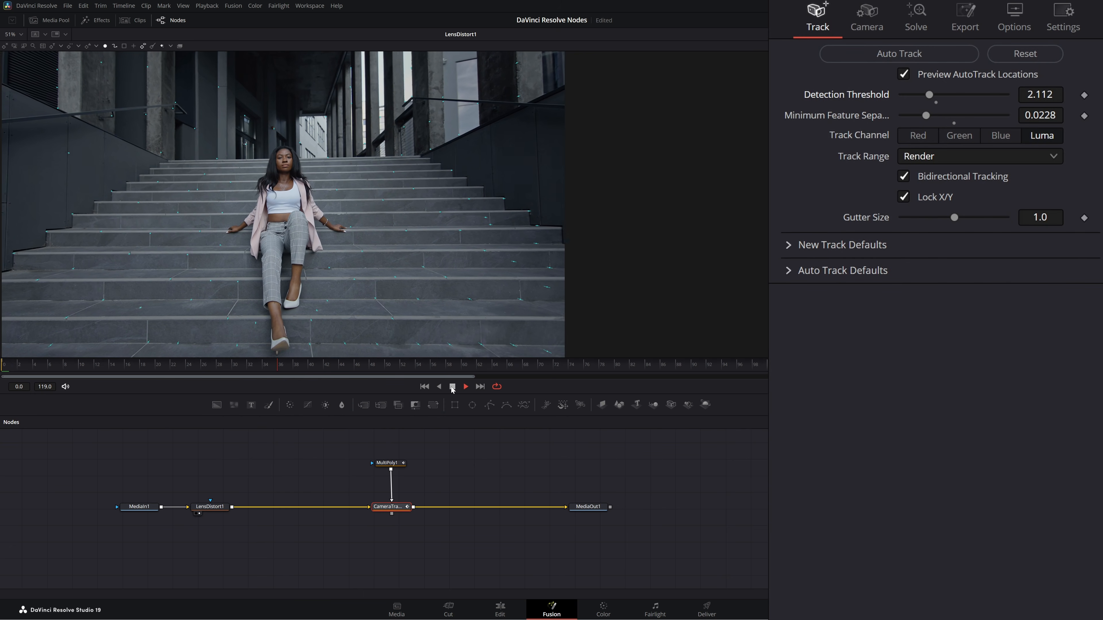
click(452, 387)
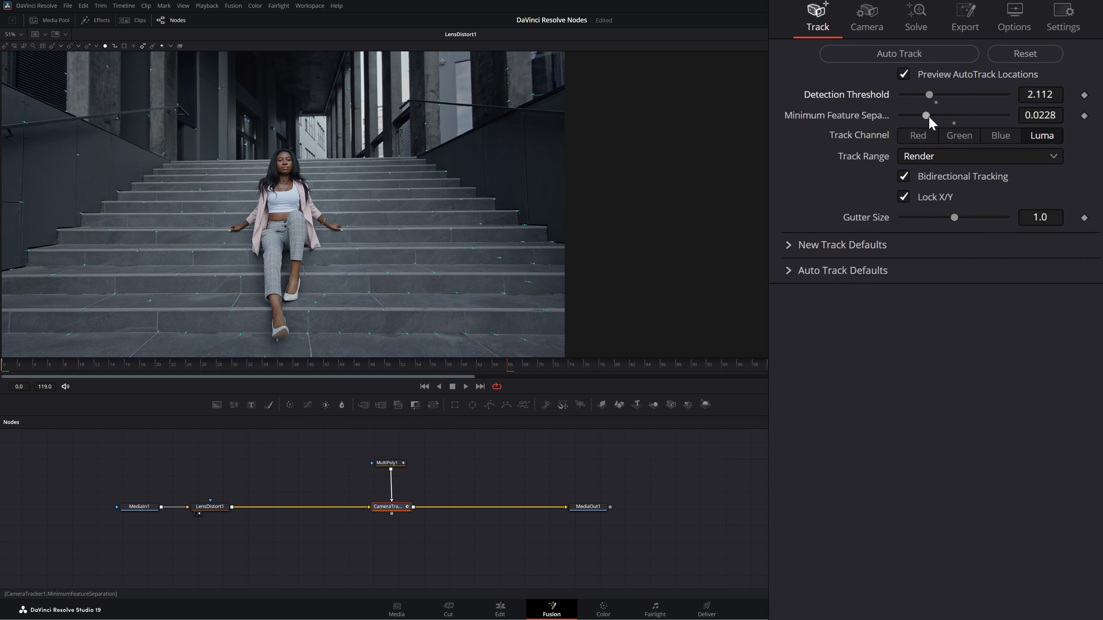
drag(928, 114, 915, 112)
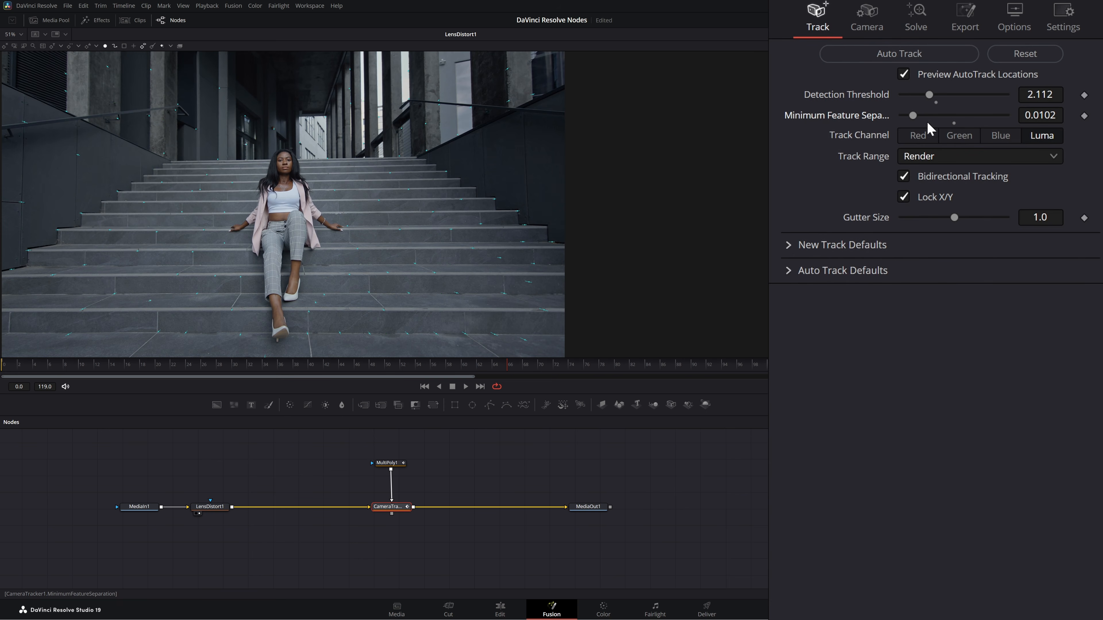
click(424, 387)
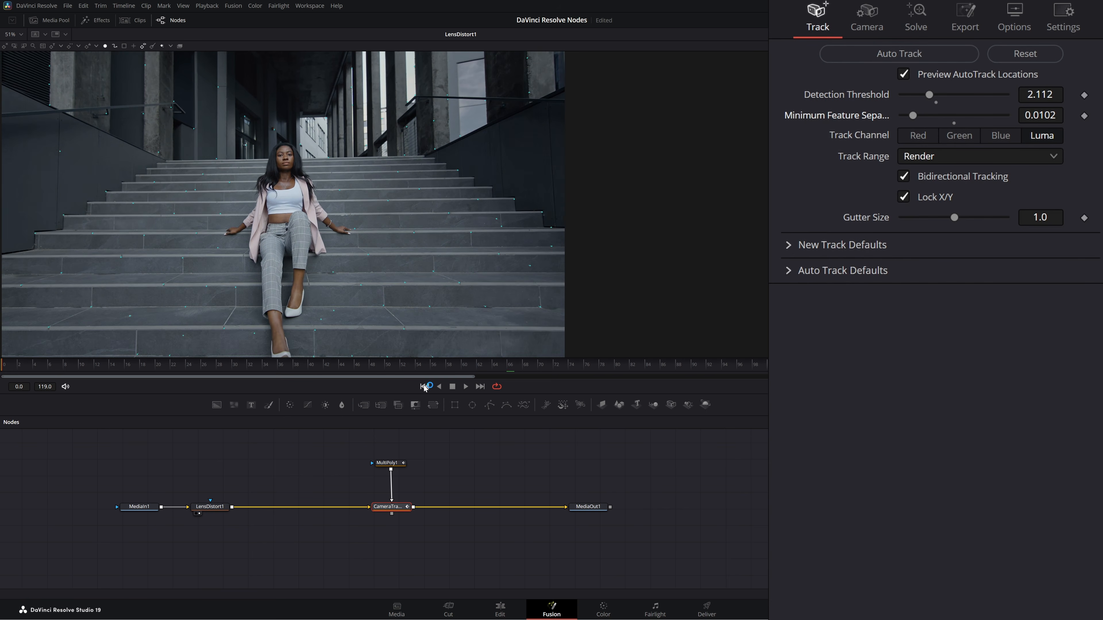
click(908, 54)
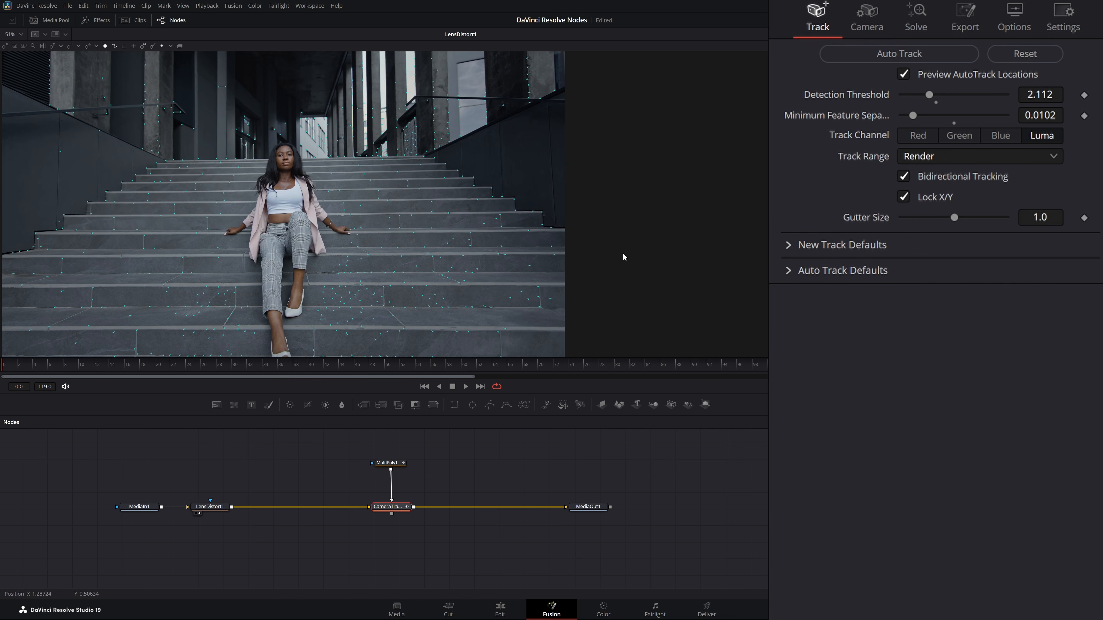
Check the tracker's camera settings, set Accept Solve Error to 2.0 in the solve options, and solve the camera
click(873, 31)
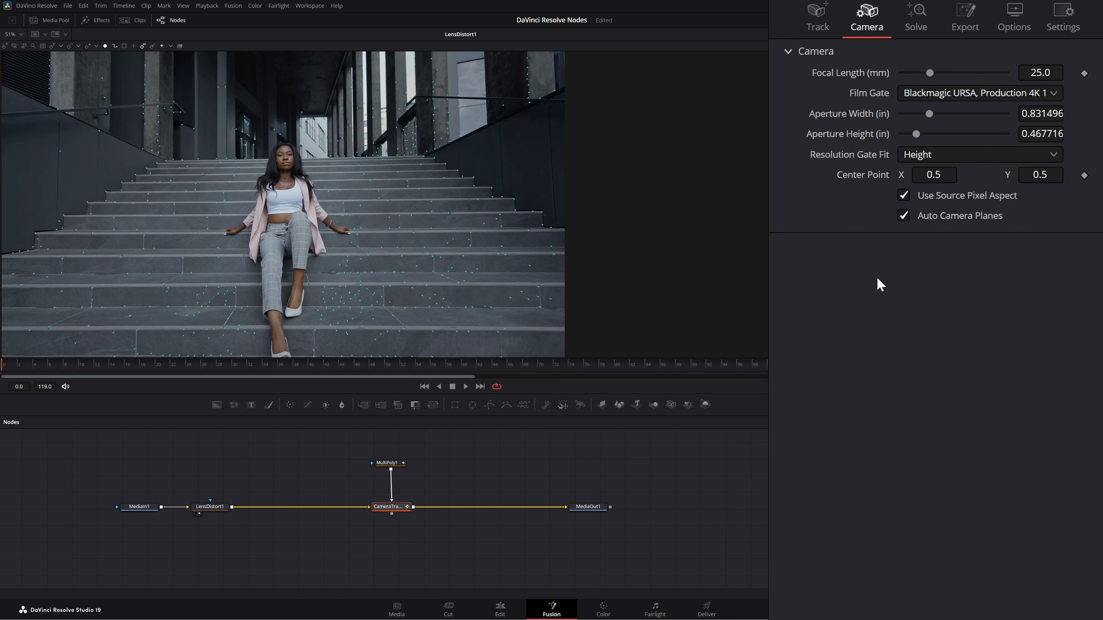
click(923, 23)
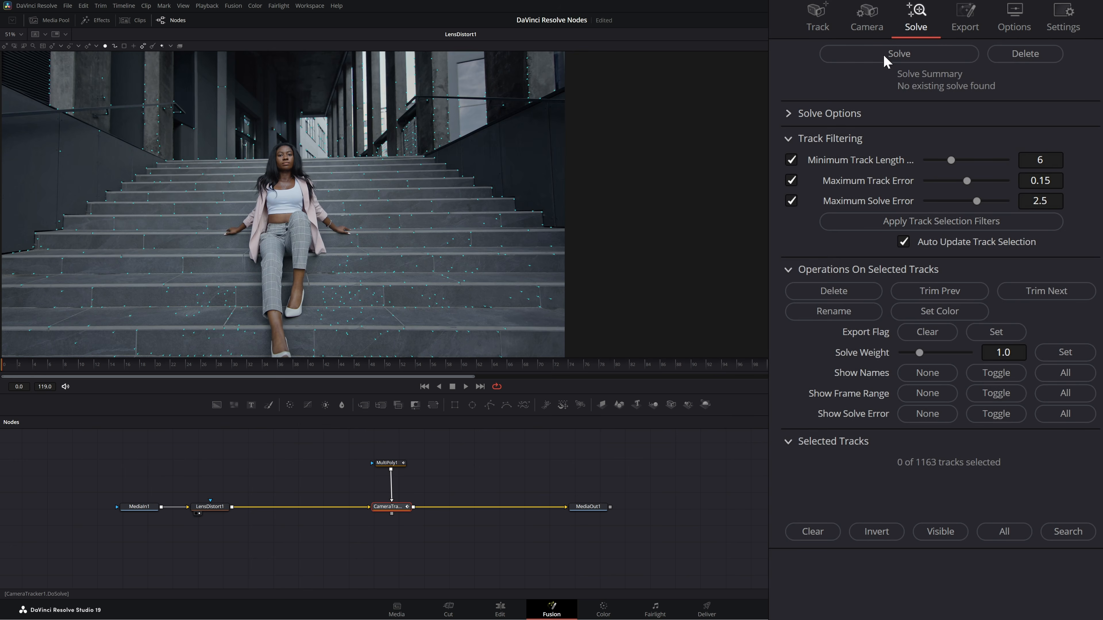
click(788, 114)
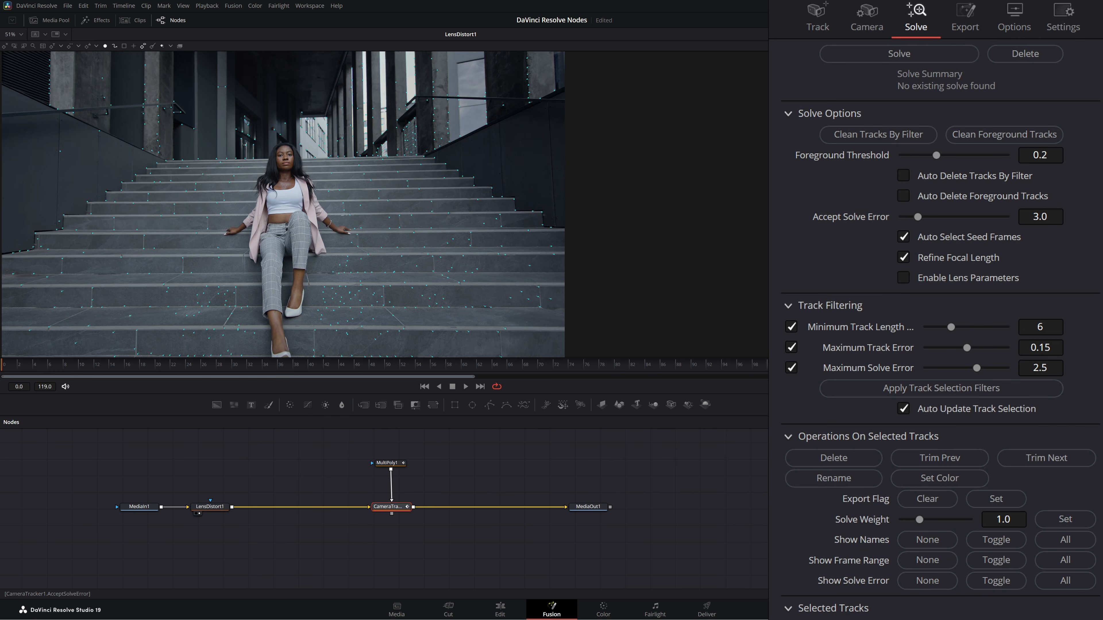
click(1040, 217)
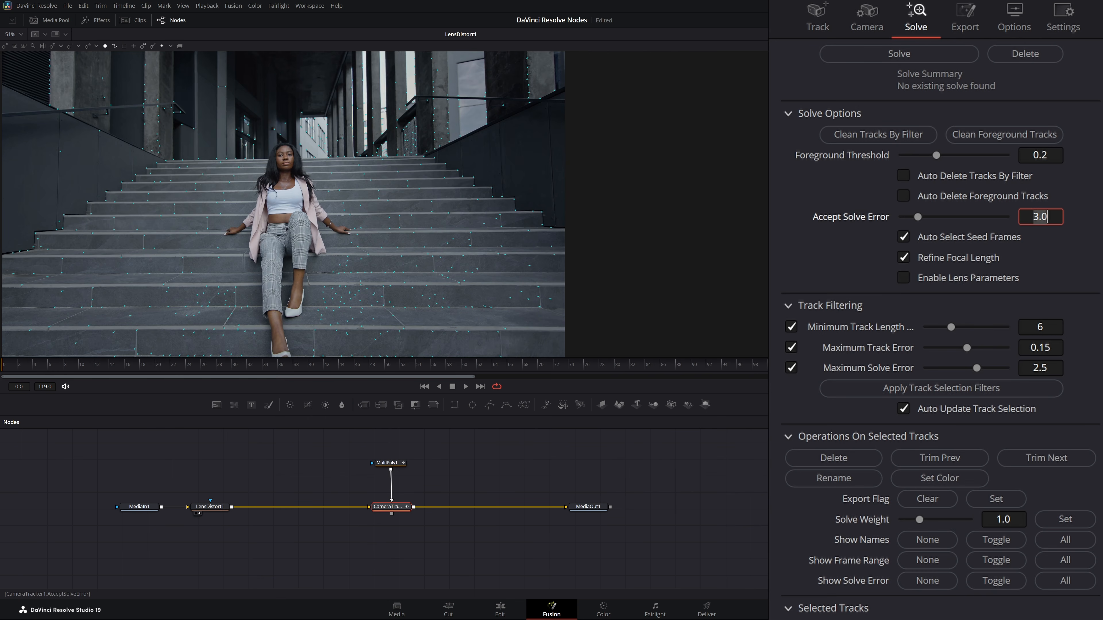
text(2)
key(Tab)
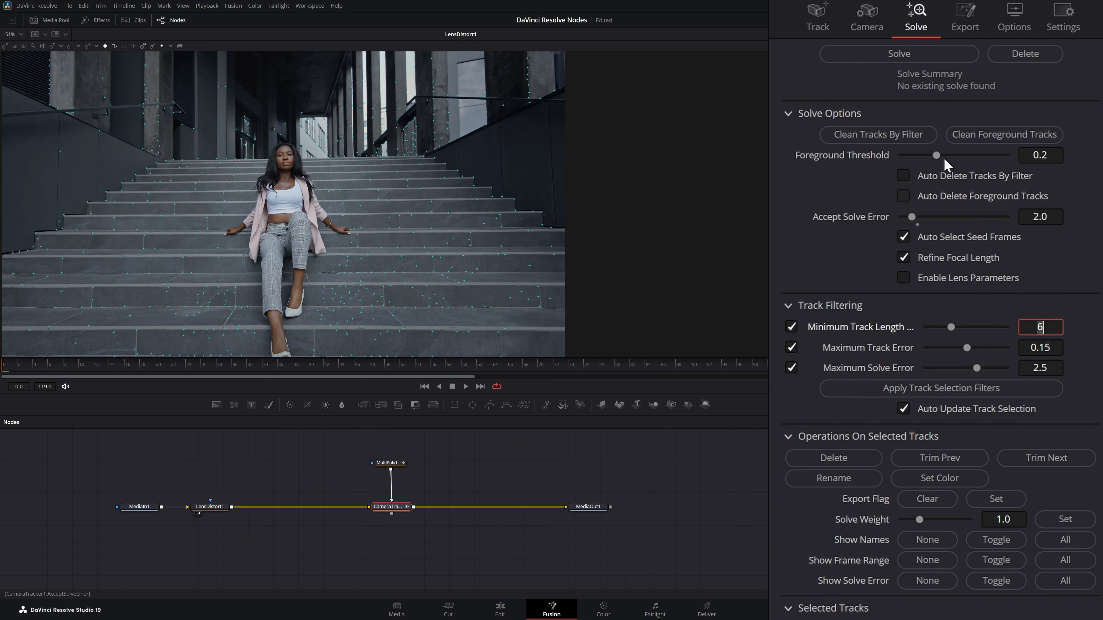
click(789, 115)
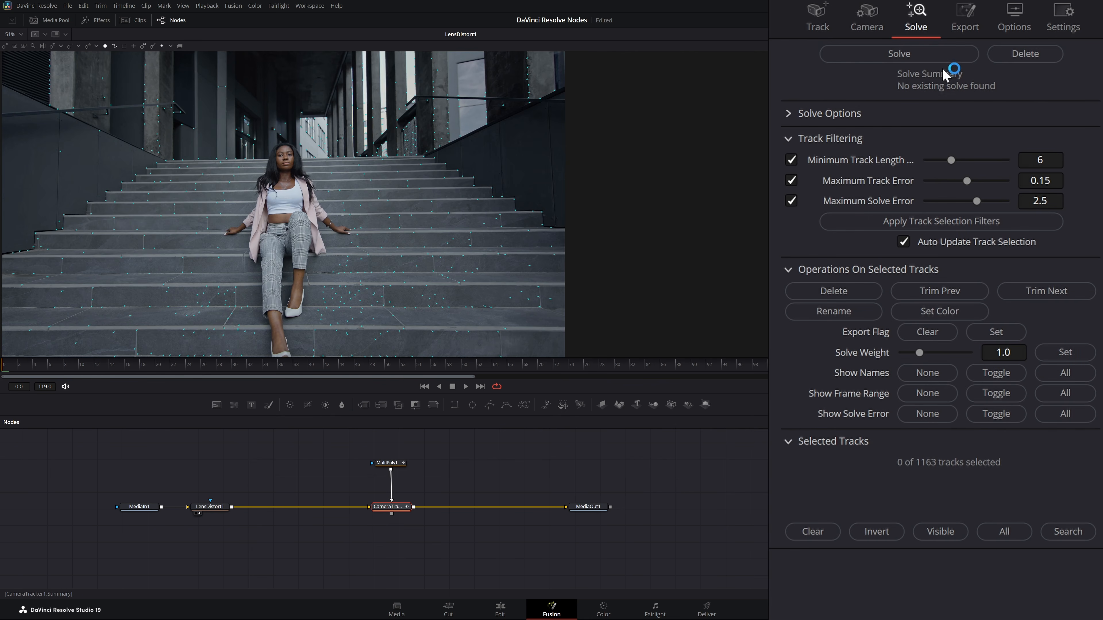
click(936, 54)
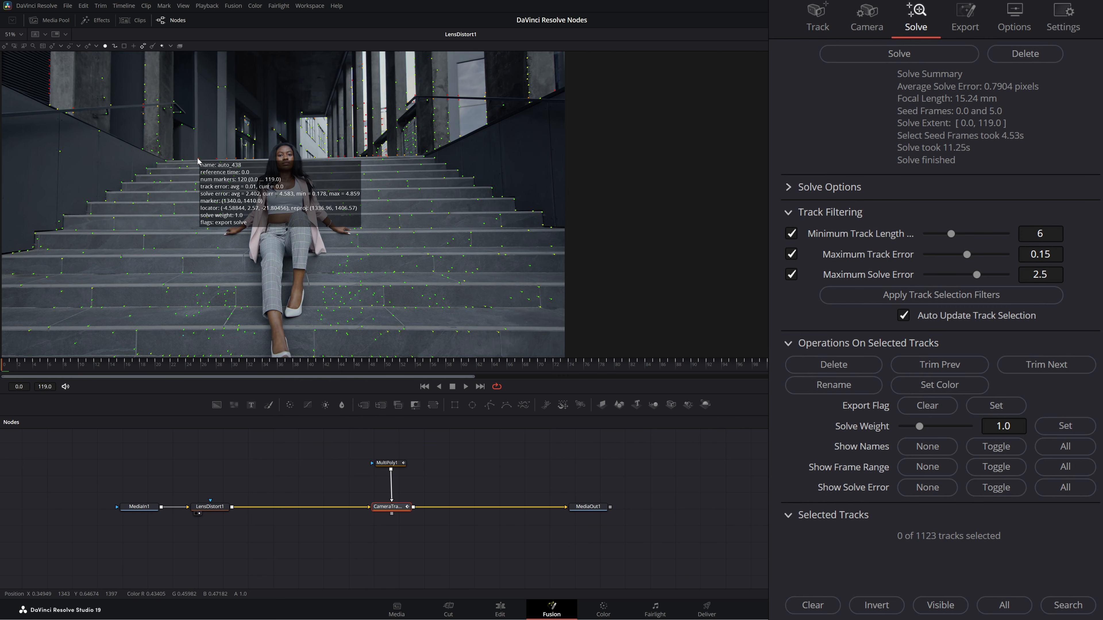
Show the solve error for all tracks and delete the high-error track at the right edge of the footage
mouse_move(158, 109)
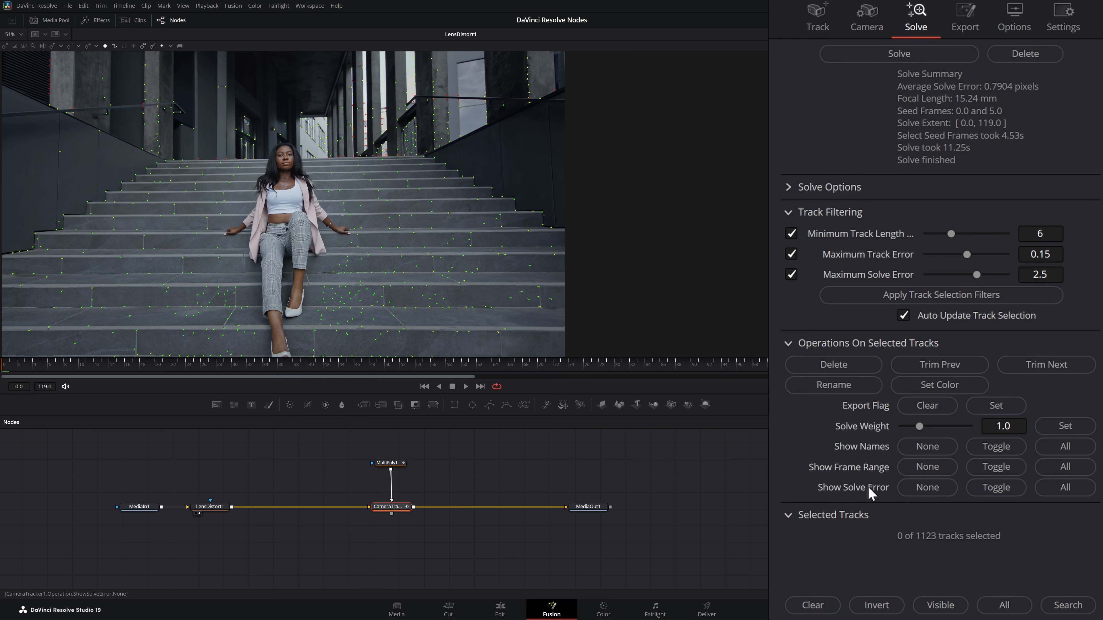
click(1079, 490)
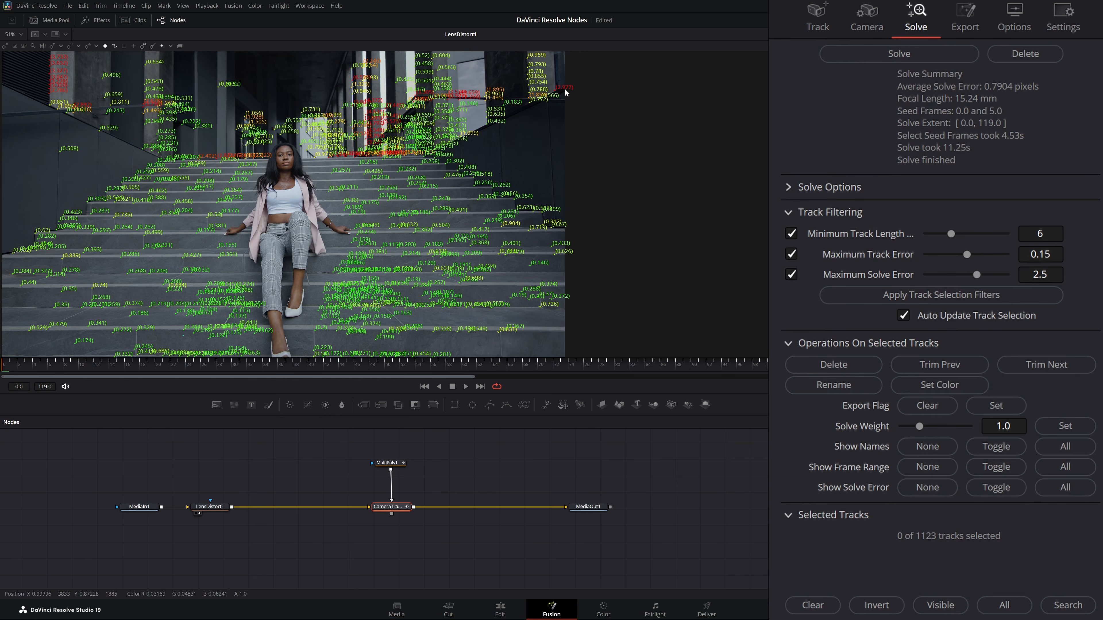
mouse_move(557, 94)
click(559, 90)
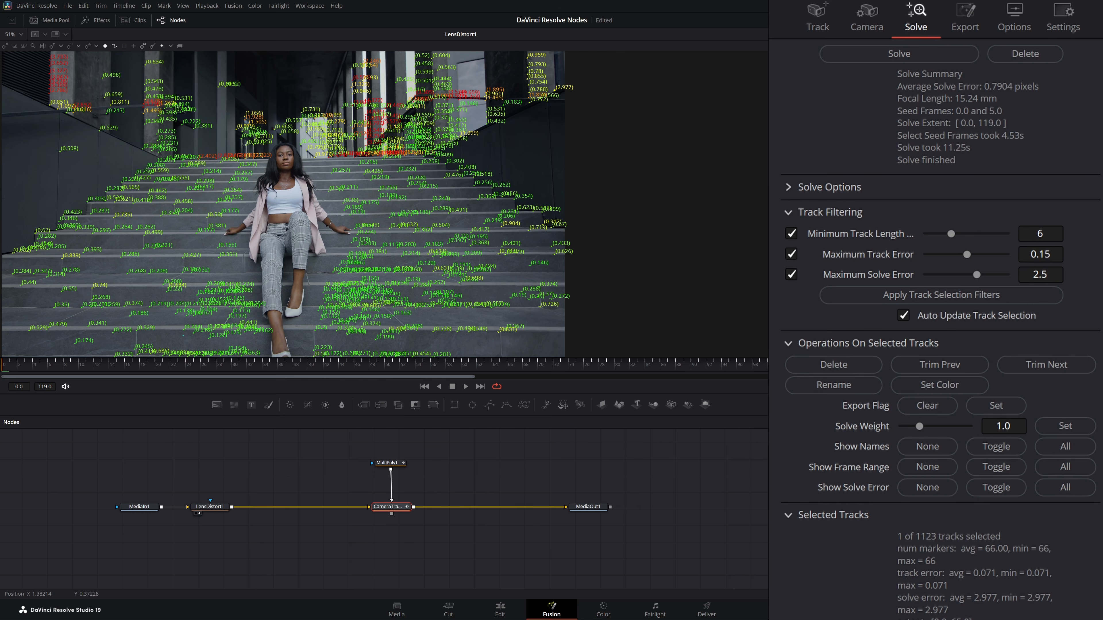
click(836, 364)
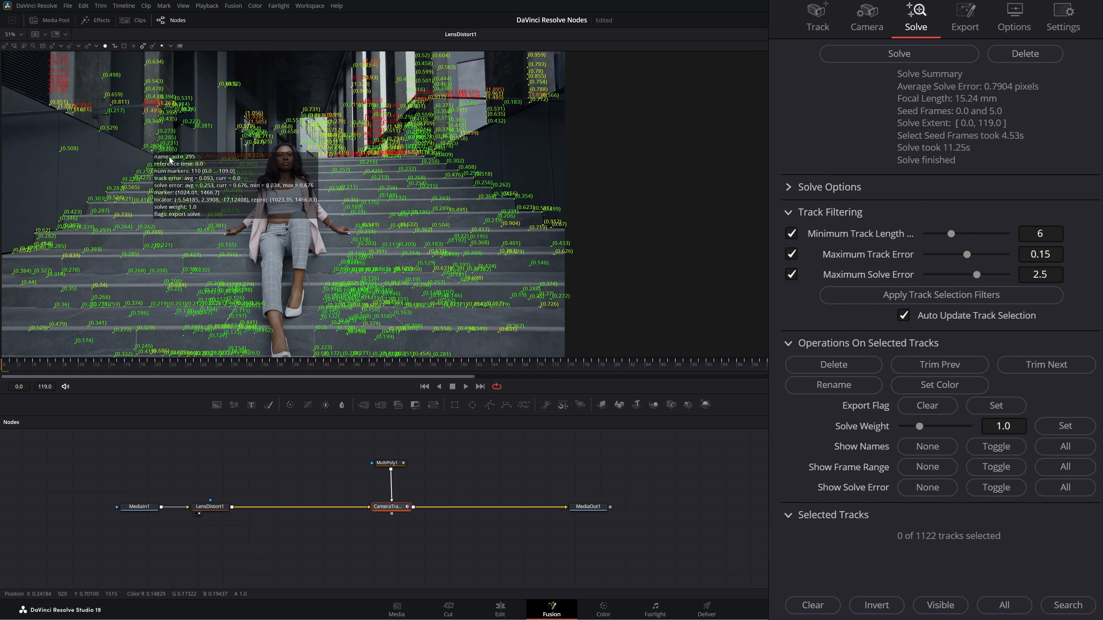
Delete the column of high-error red tracks along the left edge of the concrete pillar in the footage's upper left
scroll(61, 125, up, 4)
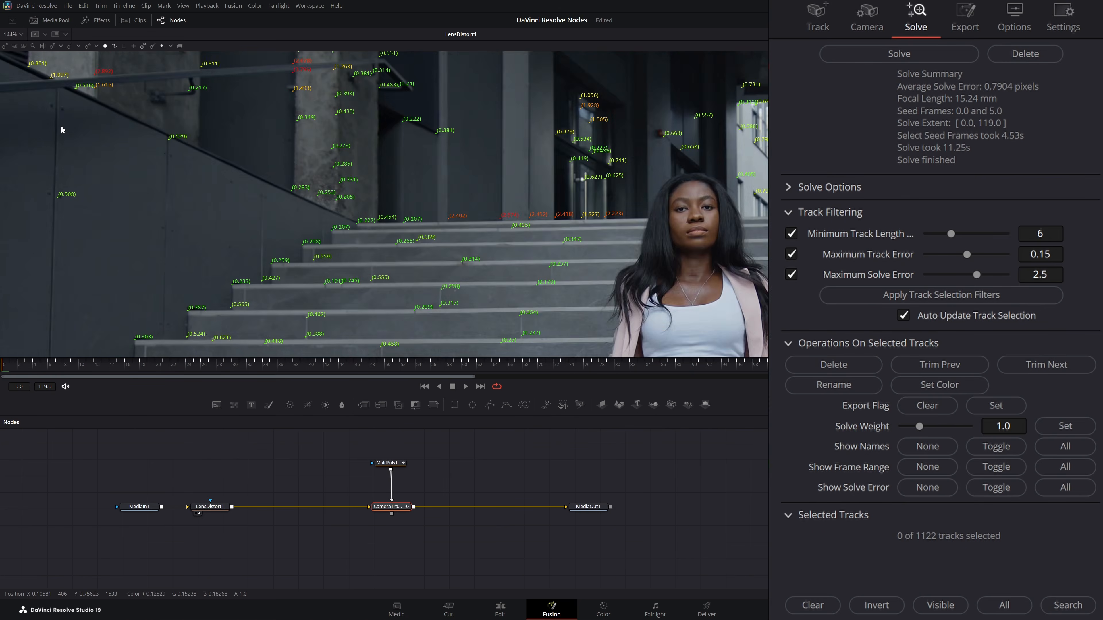
drag(300, 123, 411, 289)
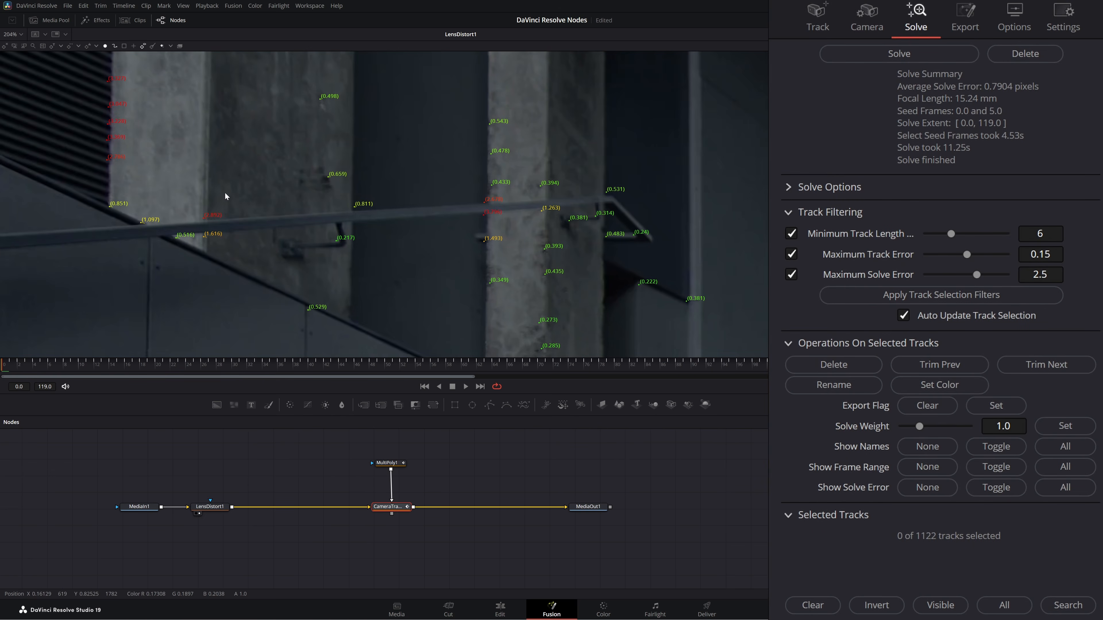
drag(190, 160, 262, 245)
drag(169, 154, 237, 262)
click(806, 367)
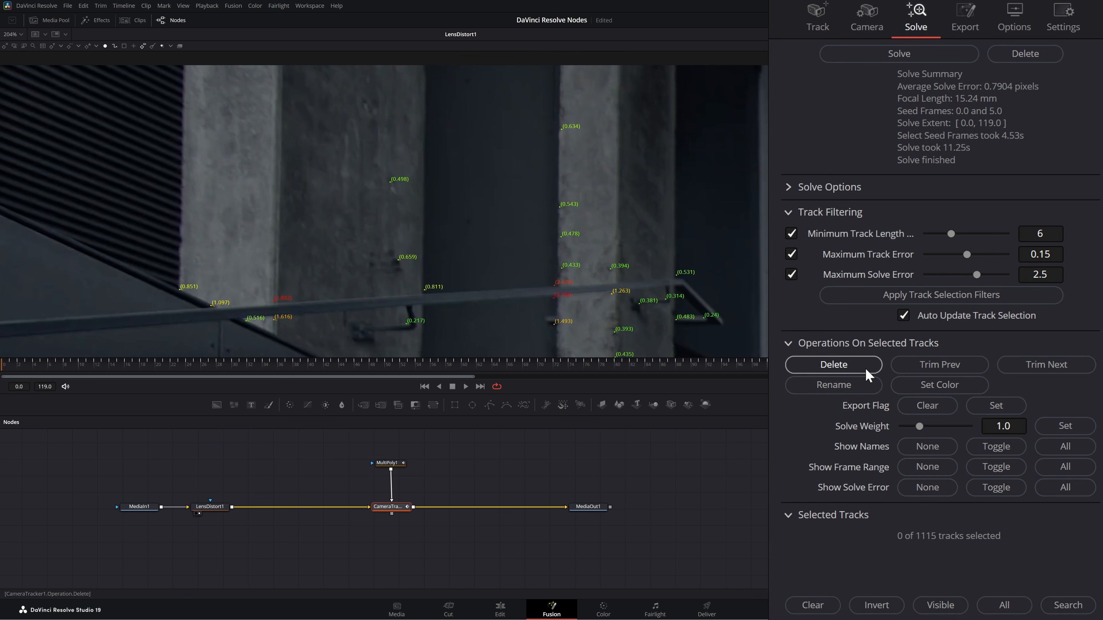
Delete the single red high-error track just above the handrail on the leftmost pillar
drag(274, 287, 288, 304)
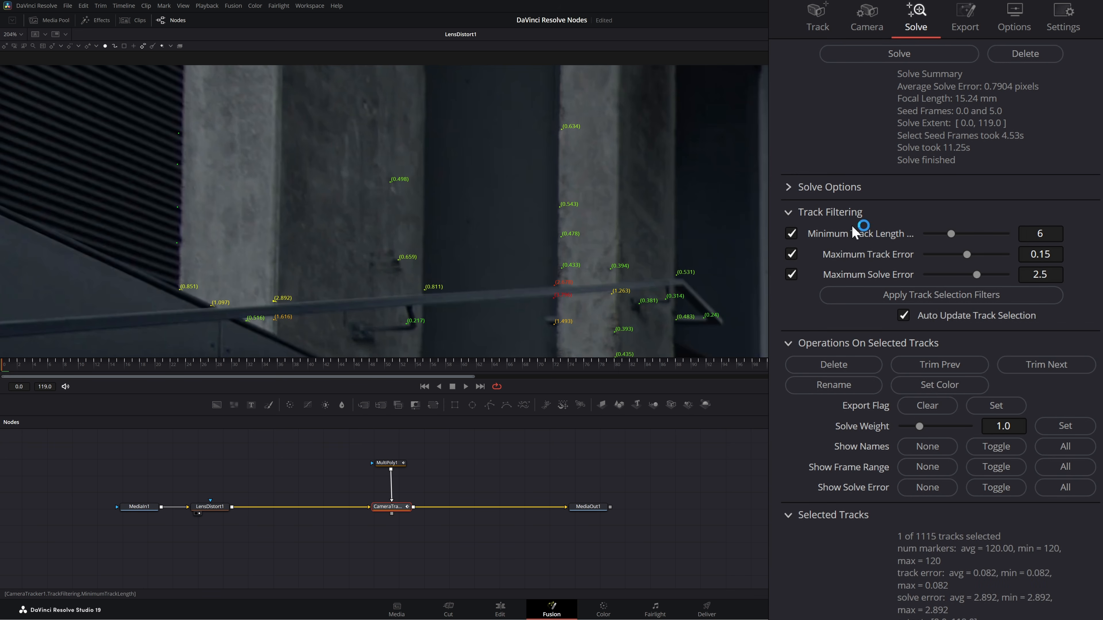
click(829, 363)
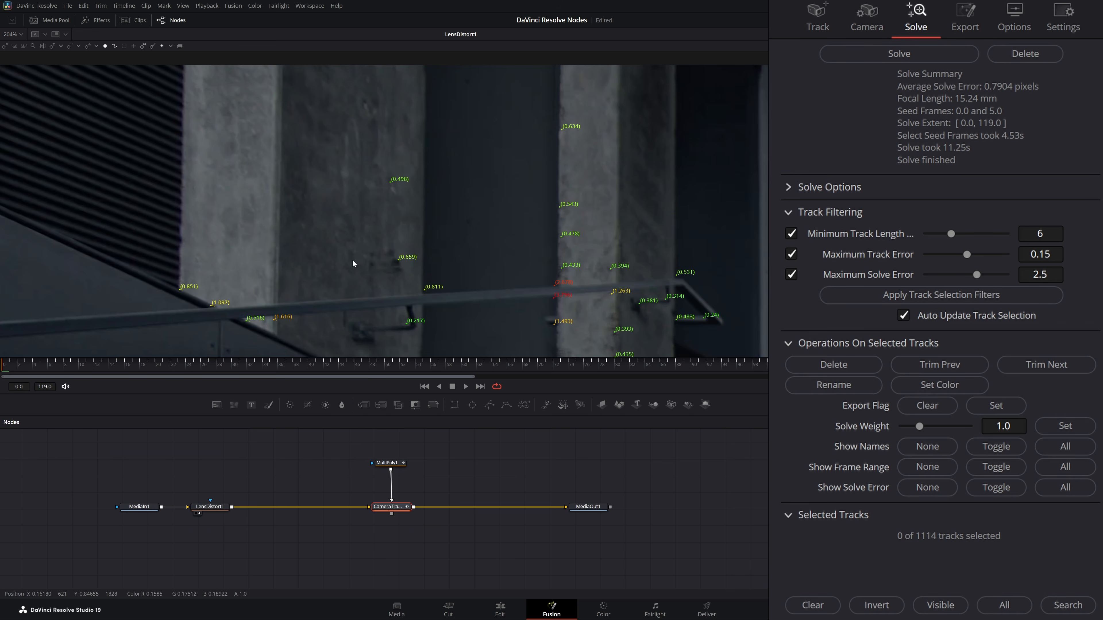
drag(325, 251, 266, 237)
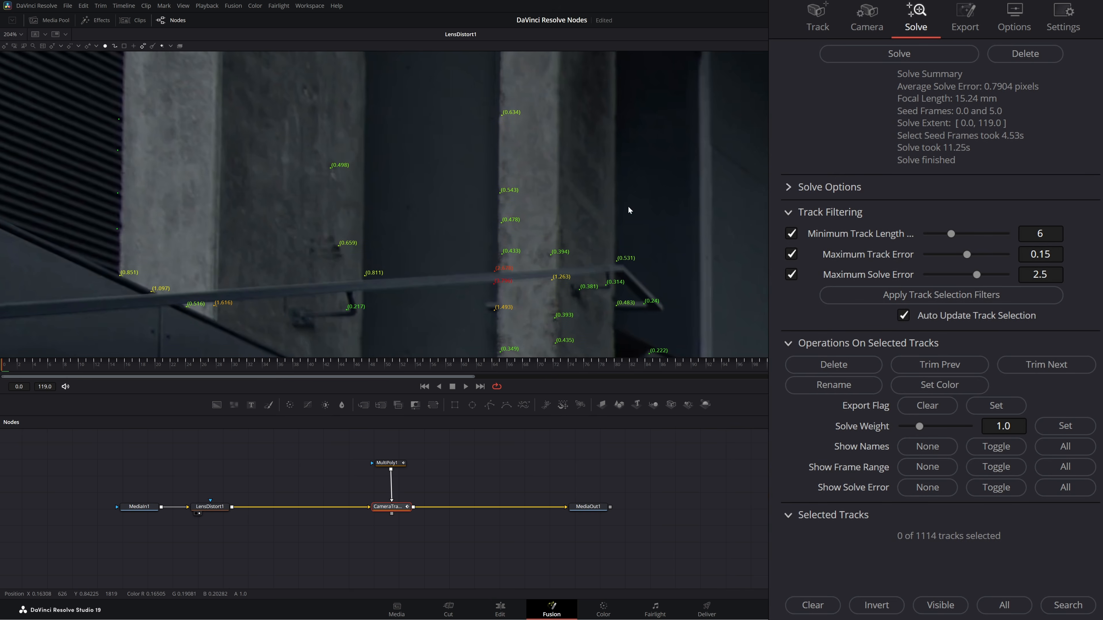
Delete the two red high-error tracks where the handrail crosses the middle concrete pillar
click(817, 19)
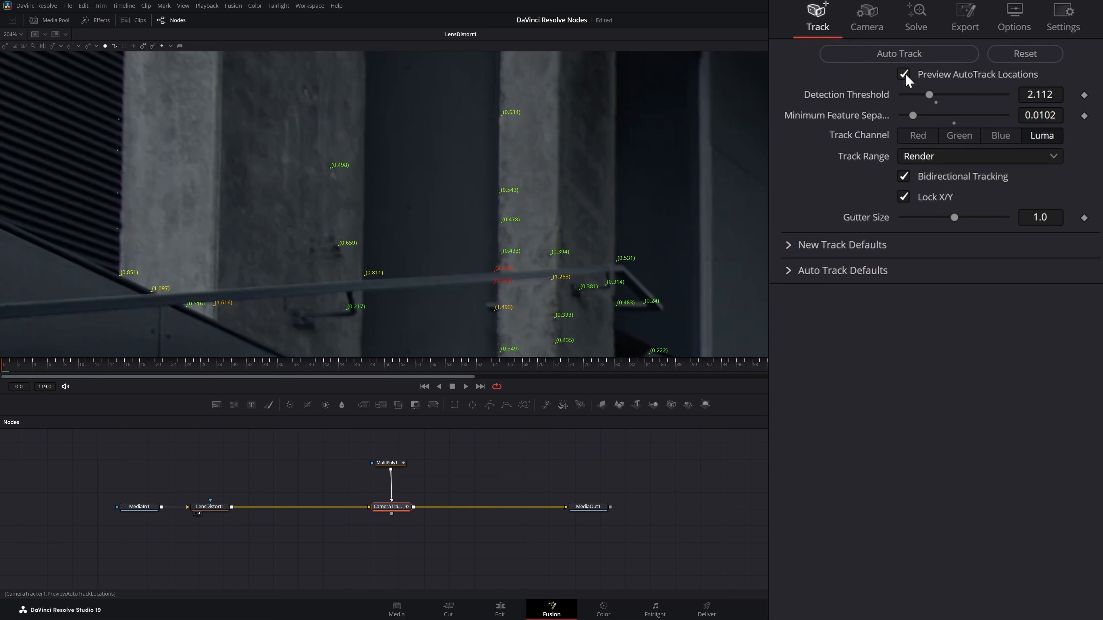
click(916, 21)
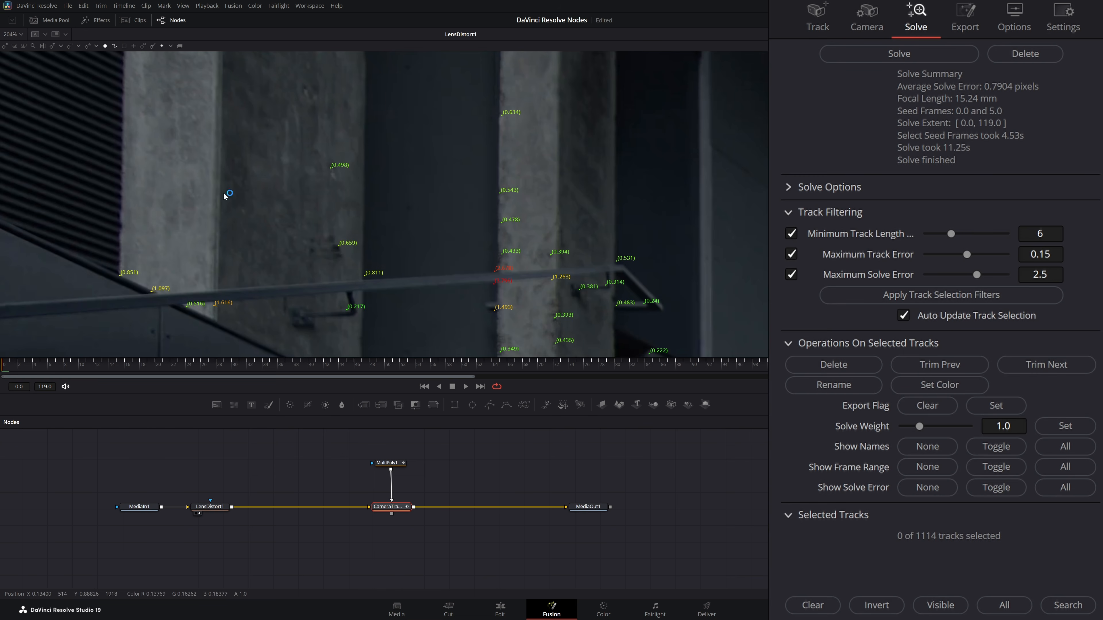
drag(428, 245, 226, 234)
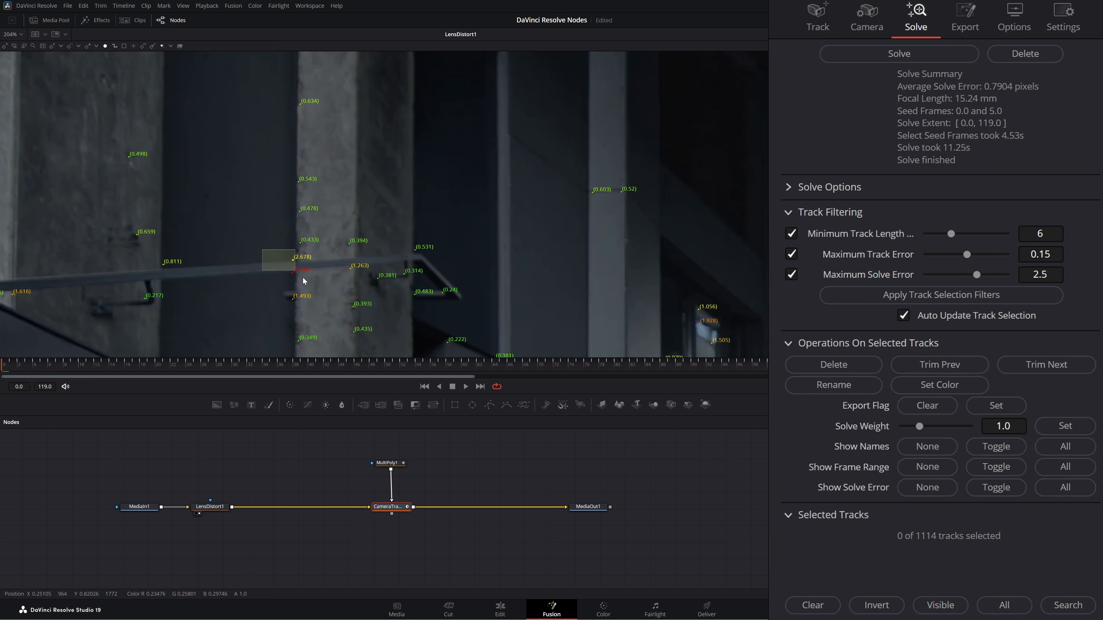
drag(304, 282, 320, 282)
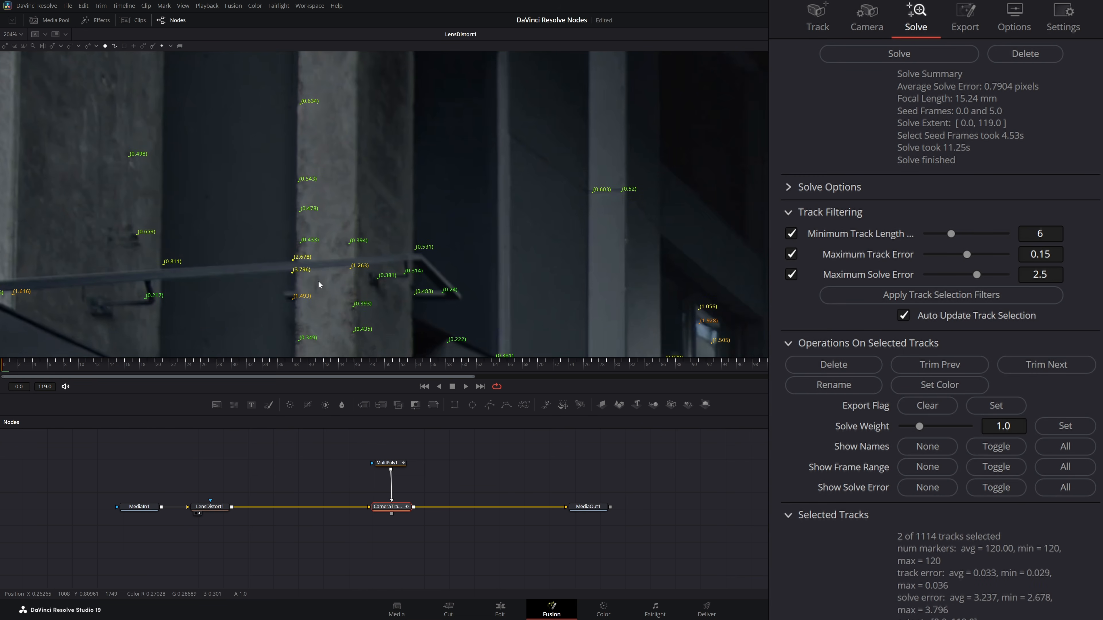
click(833, 364)
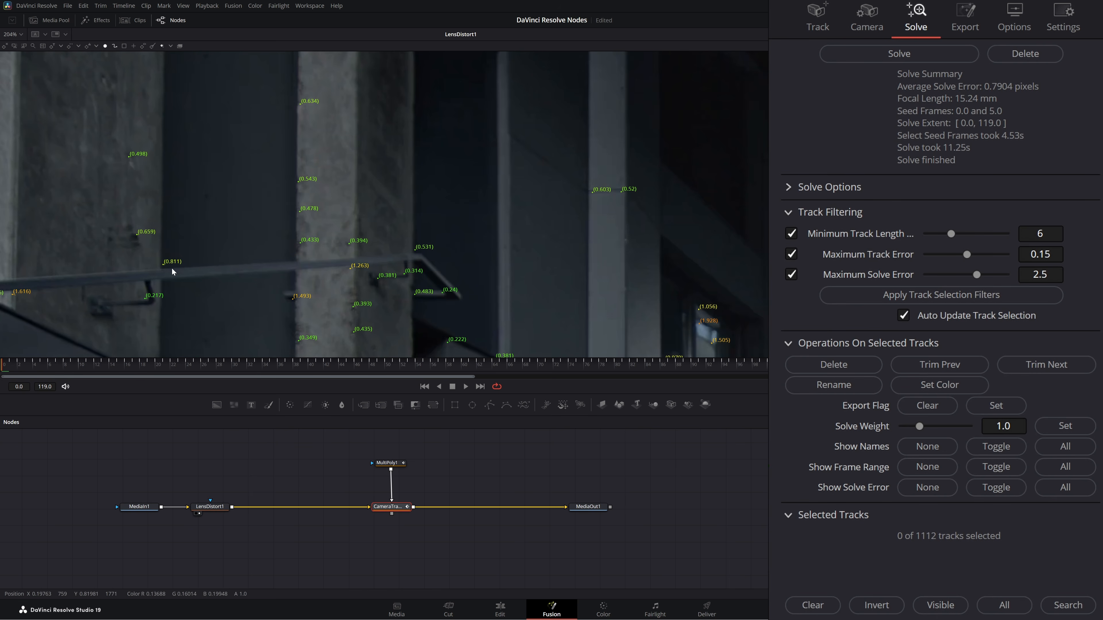
Scrub through the footage and examine how the red tracks on the window reflection at the upper right edge move across frames
drag(35, 362, 2, 370)
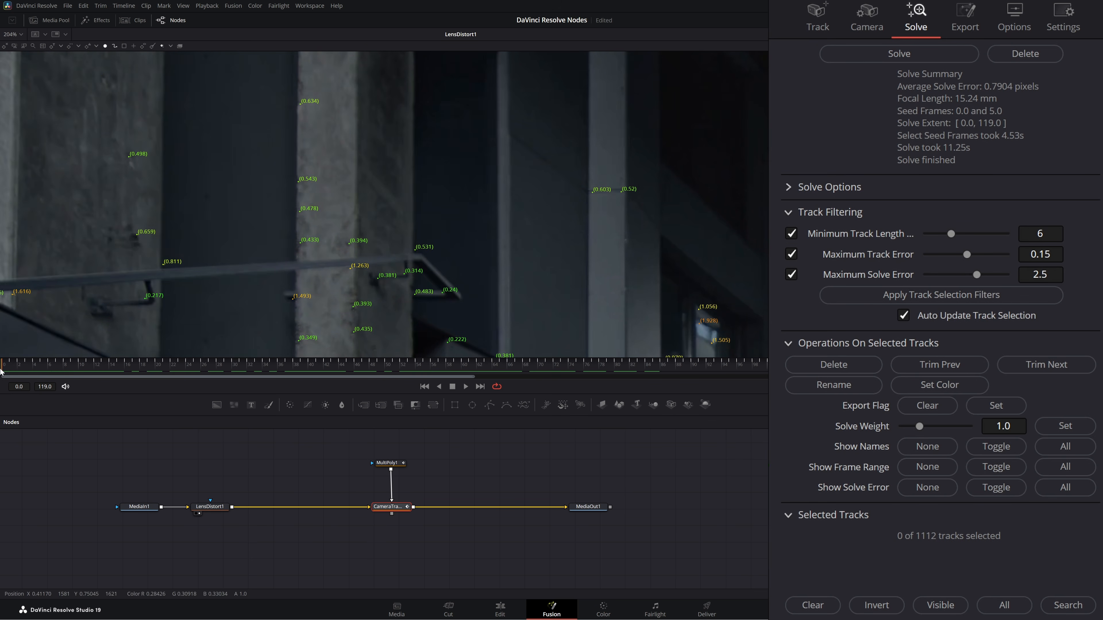
scroll(148, 294, down, 4)
drag(221, 296, 181, 117)
drag(286, 144, 286, 161)
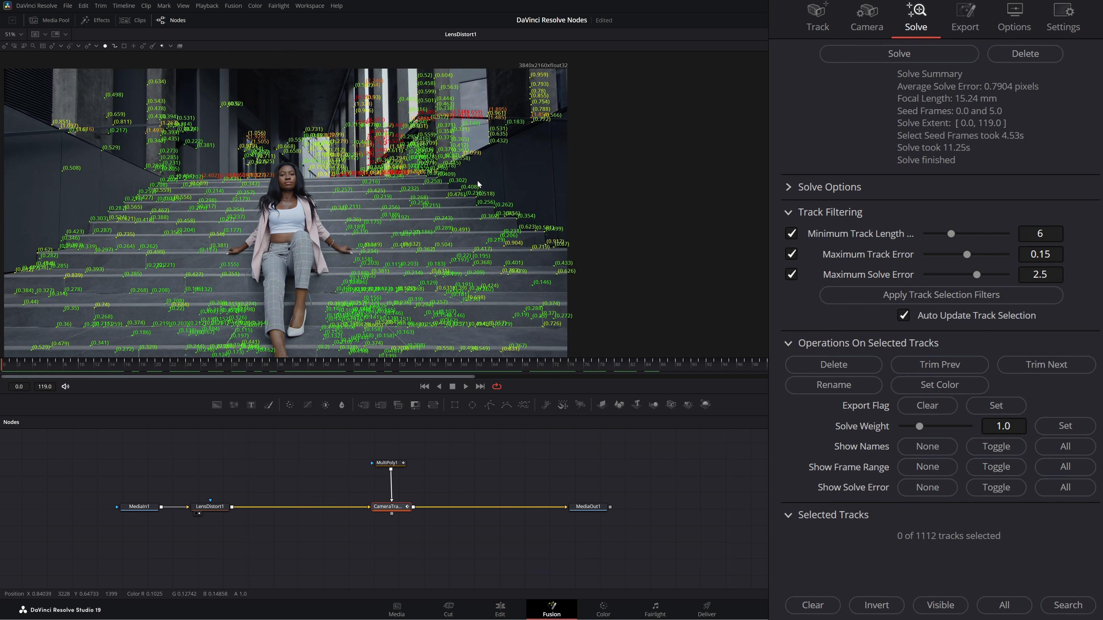
drag(498, 150, 437, 235)
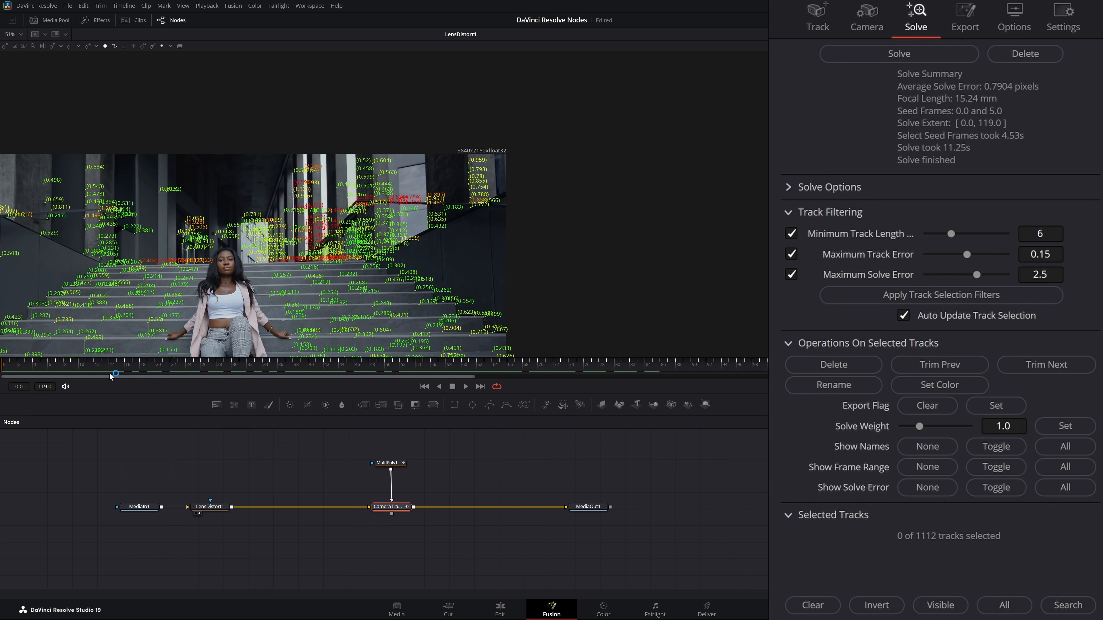
drag(111, 376, 770, 560)
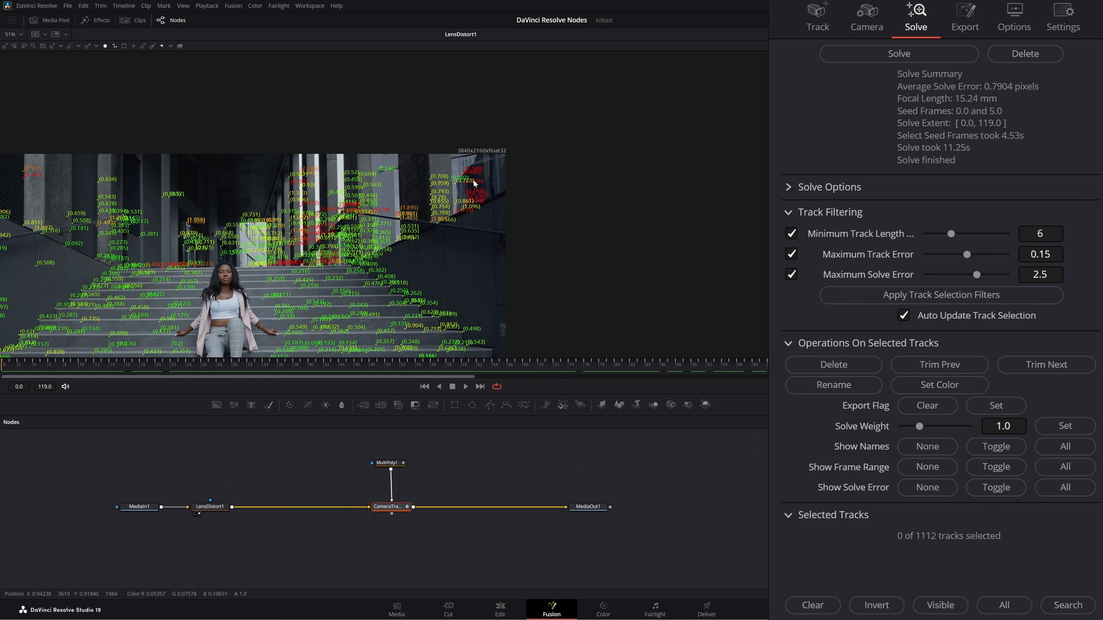
scroll(474, 183, up, 4)
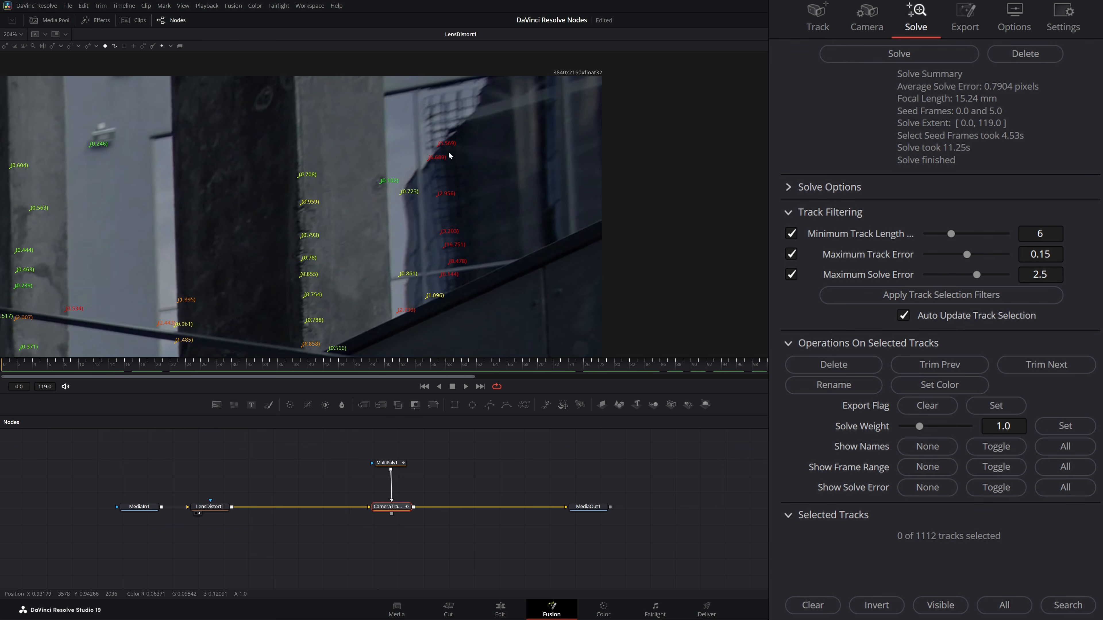
scroll(443, 158, up, 2)
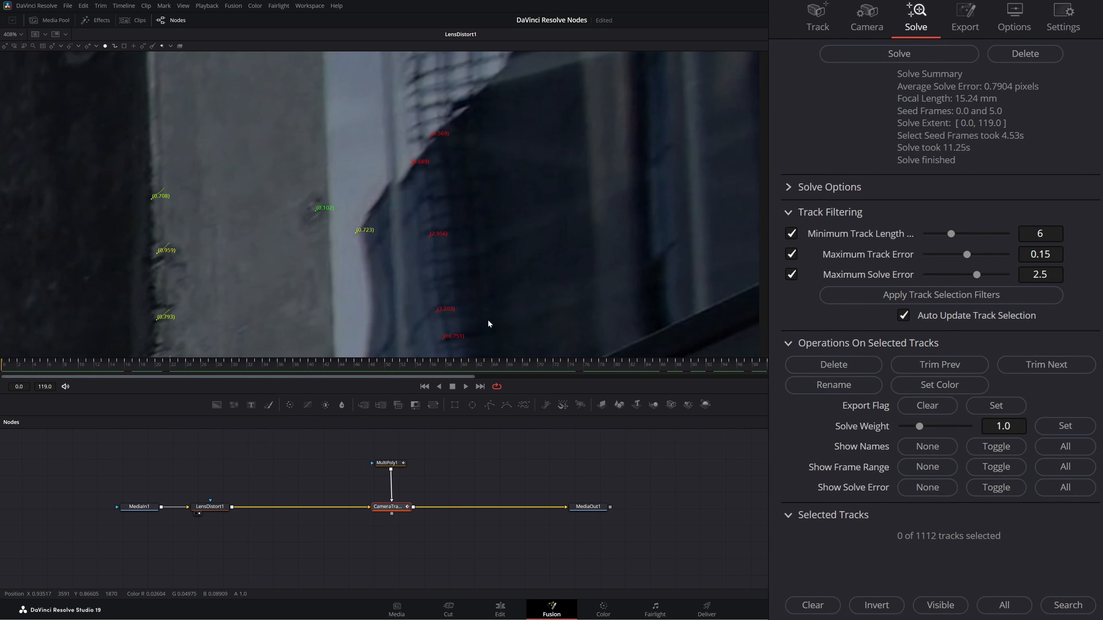
drag(451, 252, 249, 194)
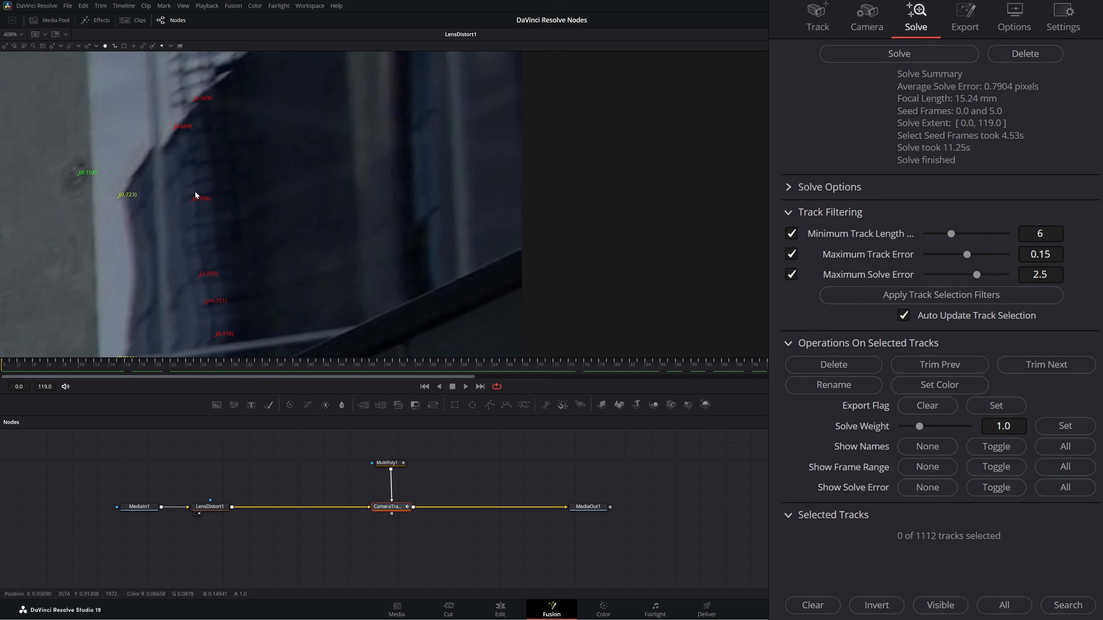
mouse_move(795, 370)
mouse_down()
mouse_move(772, 384)
mouse_move(708, 386)
mouse_move(797, 386)
mouse_move(602, 383)
mouse_move(796, 378)
mouse_up()
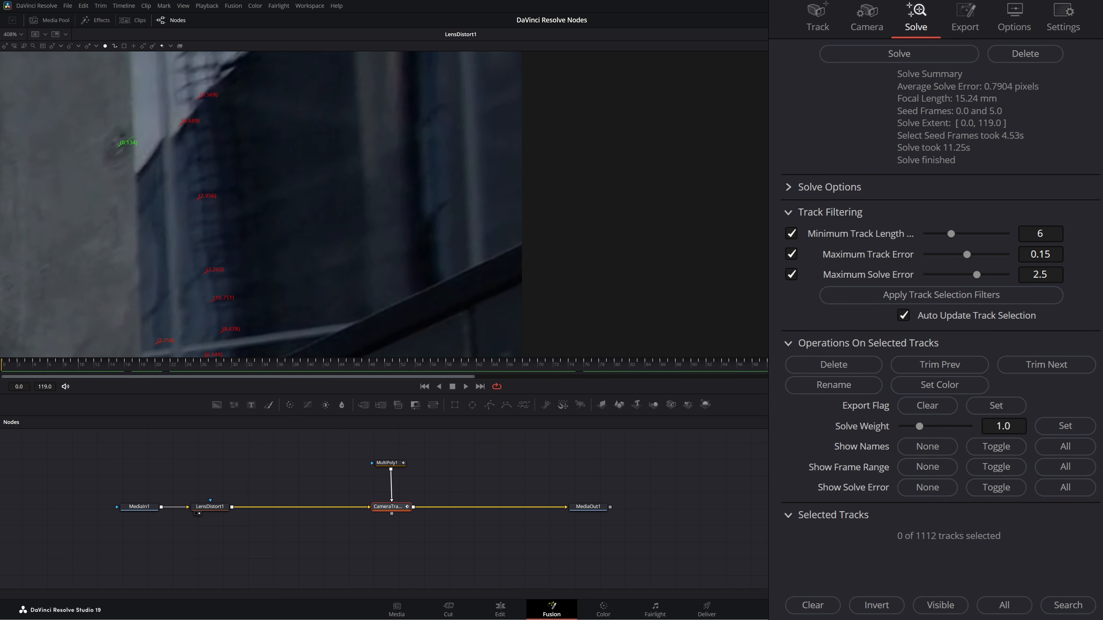
drag(323, 253, 279, 192)
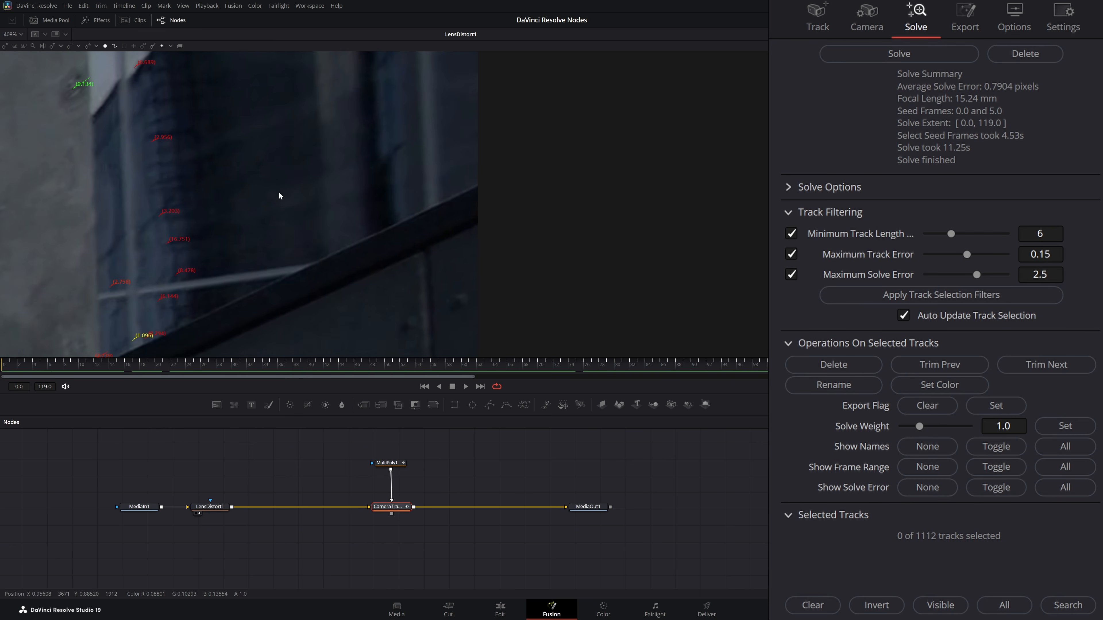
scroll(258, 218, down, 3)
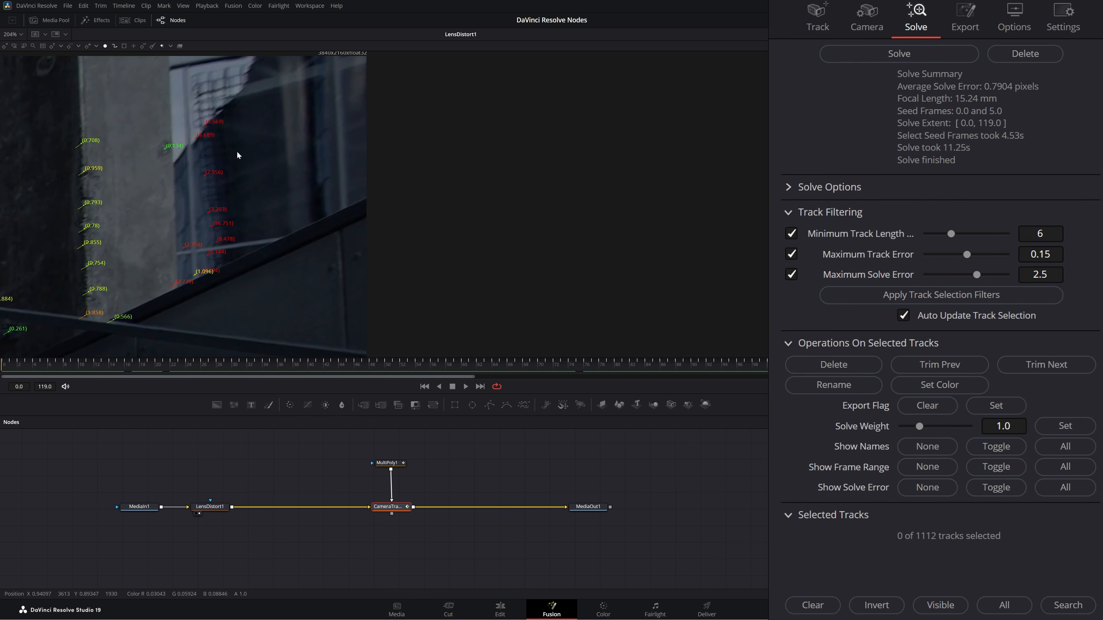
Delete all the tracks on the reflective window at the footage's upper right, down to the diagonal handrail
drag(207, 135, 240, 156)
key(Delete)
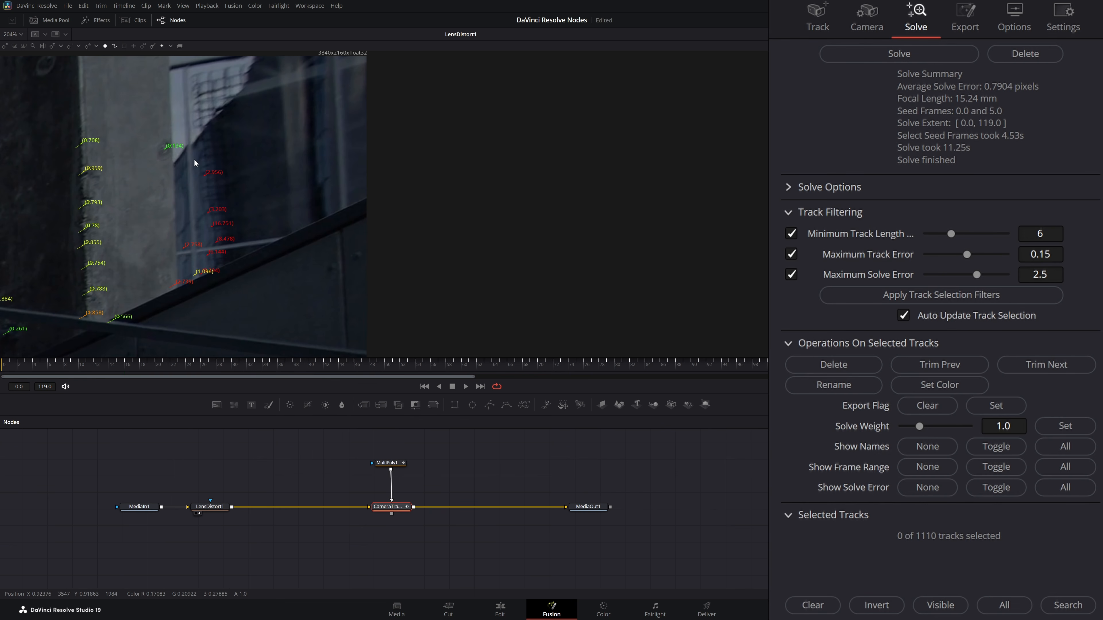
drag(164, 165, 273, 258)
key(Delete)
drag(141, 242, 261, 306)
key(Delete)
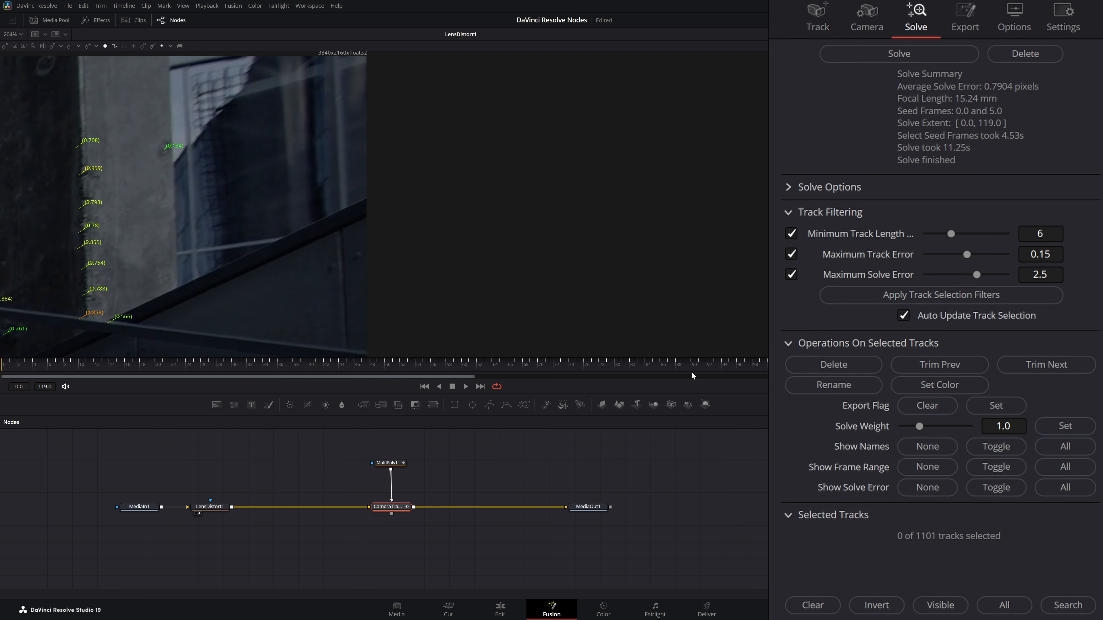
Return to the first frame and hide the solve error labels on the tracks
drag(767, 370, 0, 369)
scroll(98, 298, down, 5)
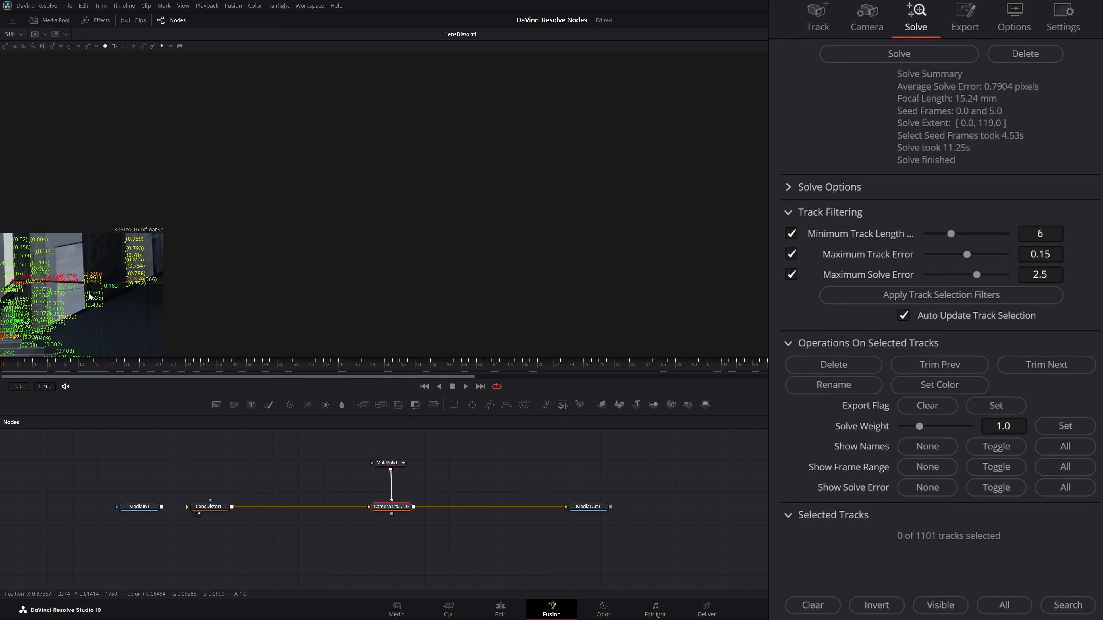
drag(144, 253, 480, 108)
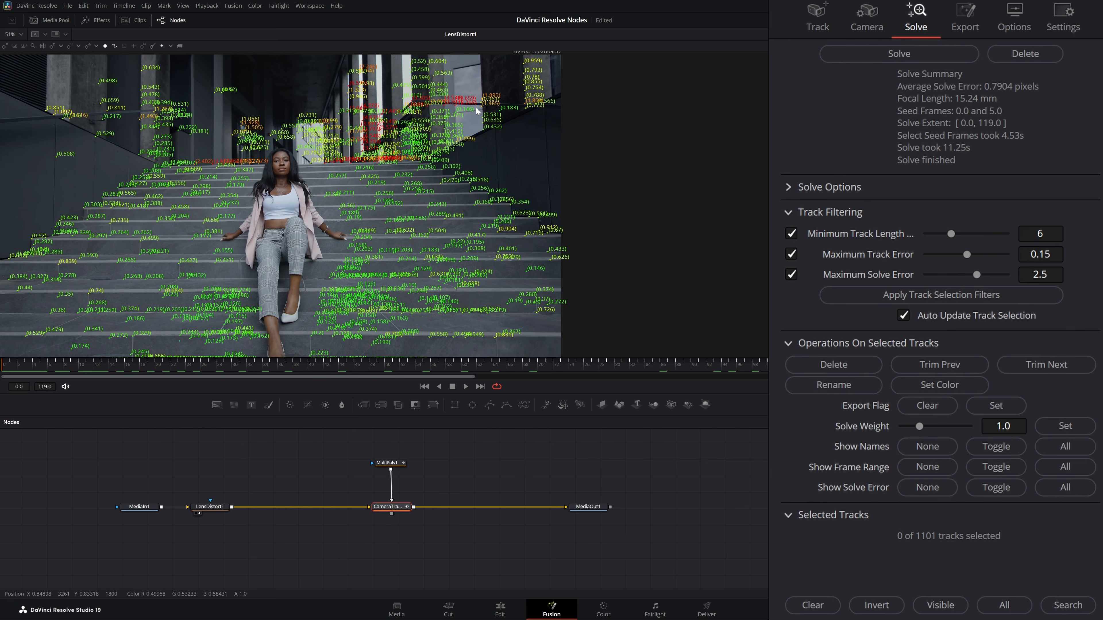
click(927, 489)
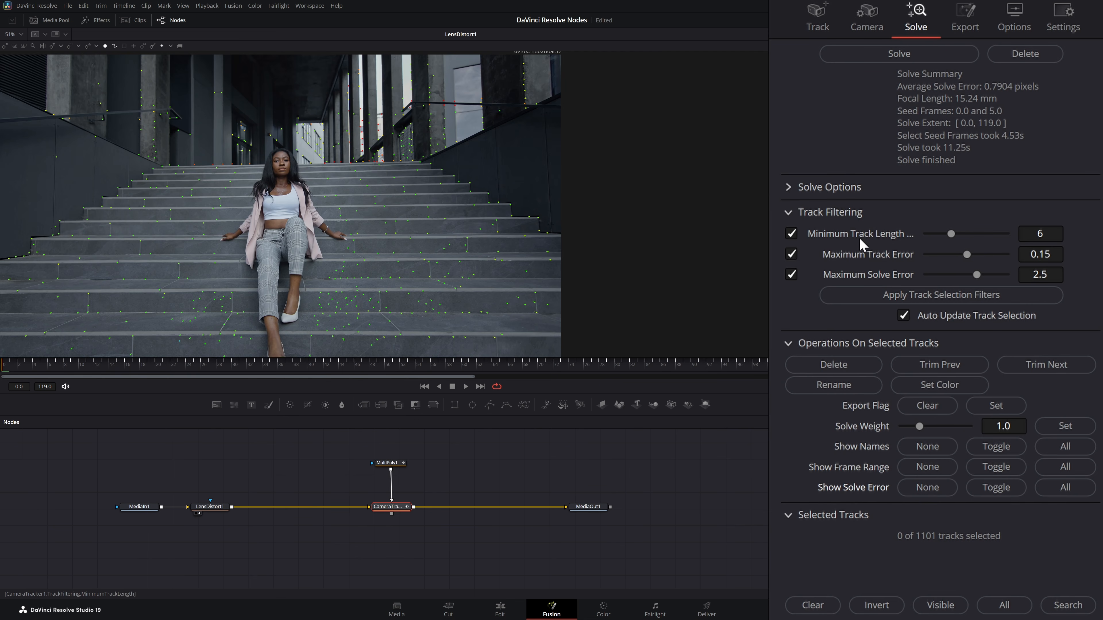
Set the track filter's minimum track length to 10 and maximum solve error to 1.0
click(1040, 234)
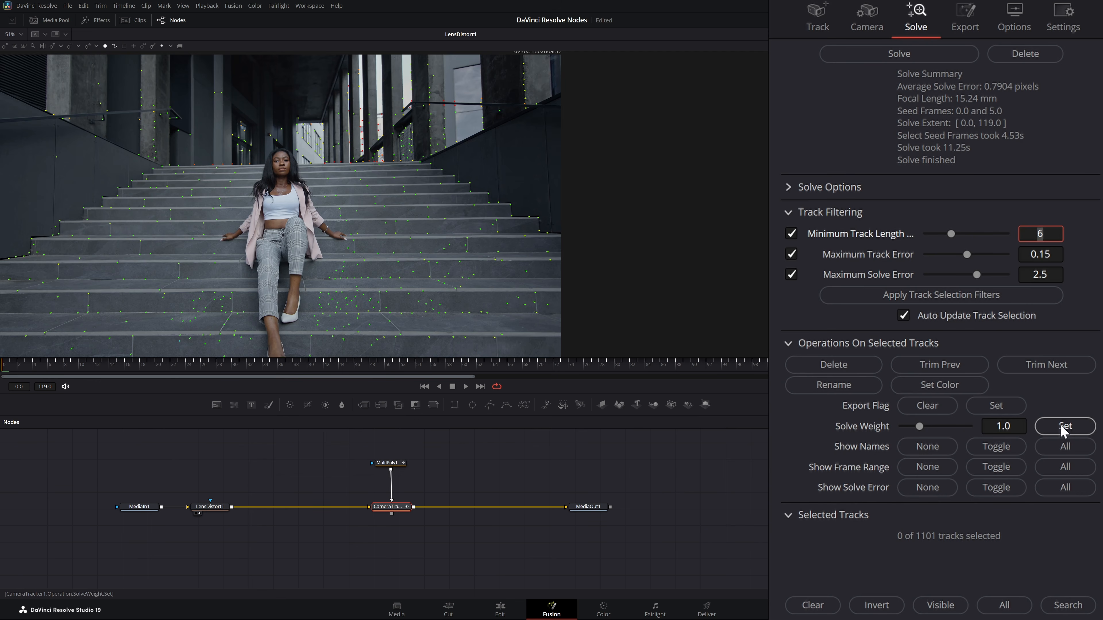
text(10)
key(Tab)
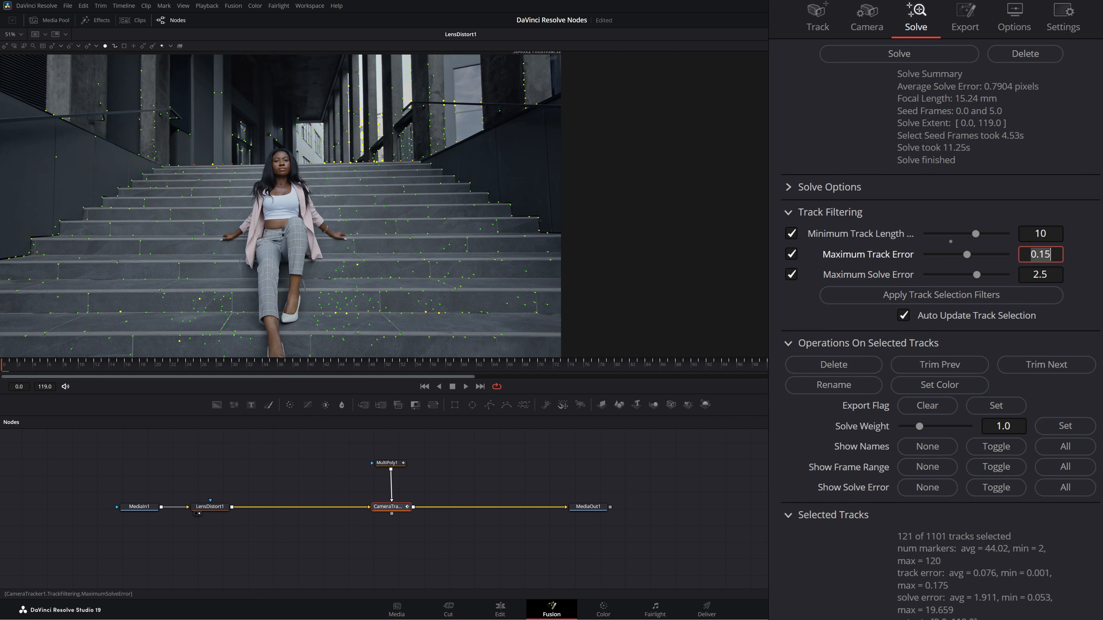
key(Tab)
text(1)
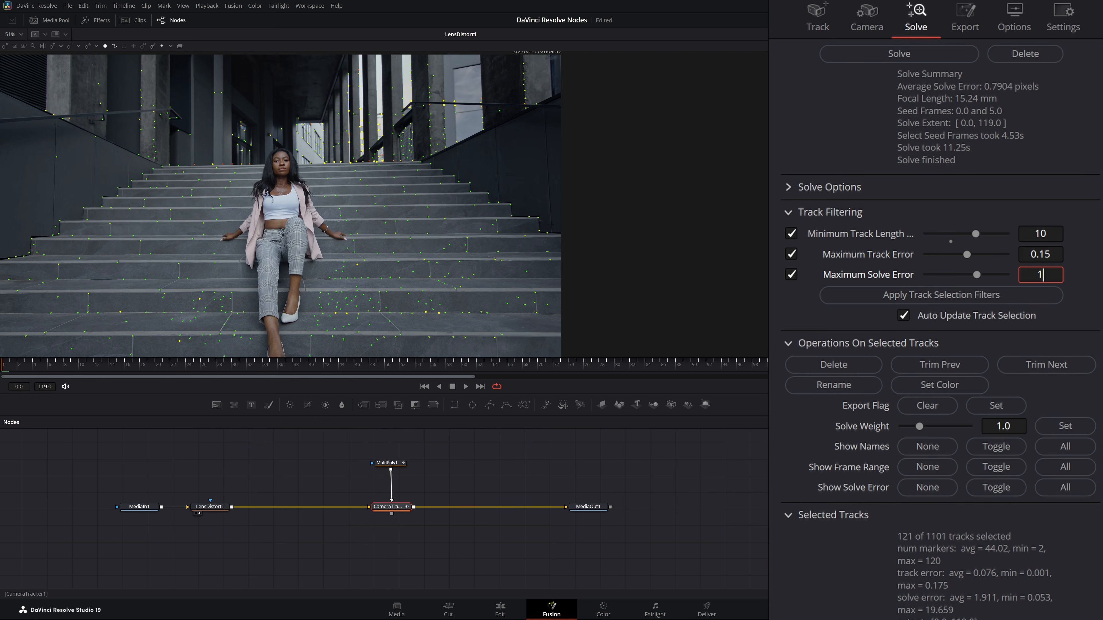
key(Tab)
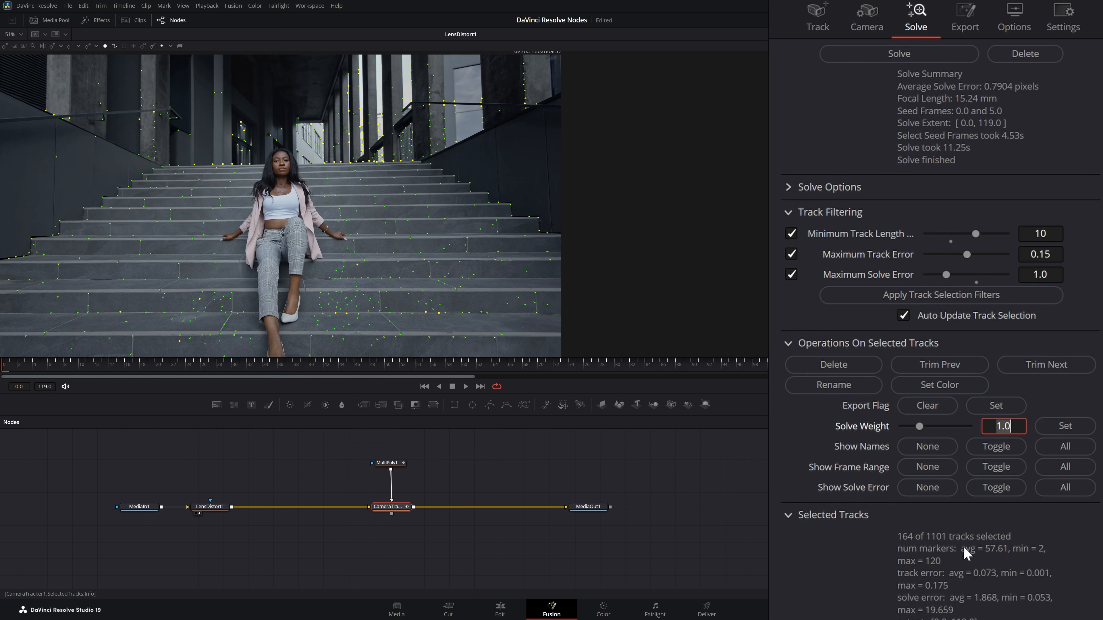
Delete the tracks selected by a maximum solve error of 0.8 and solve the camera again
click(1046, 274)
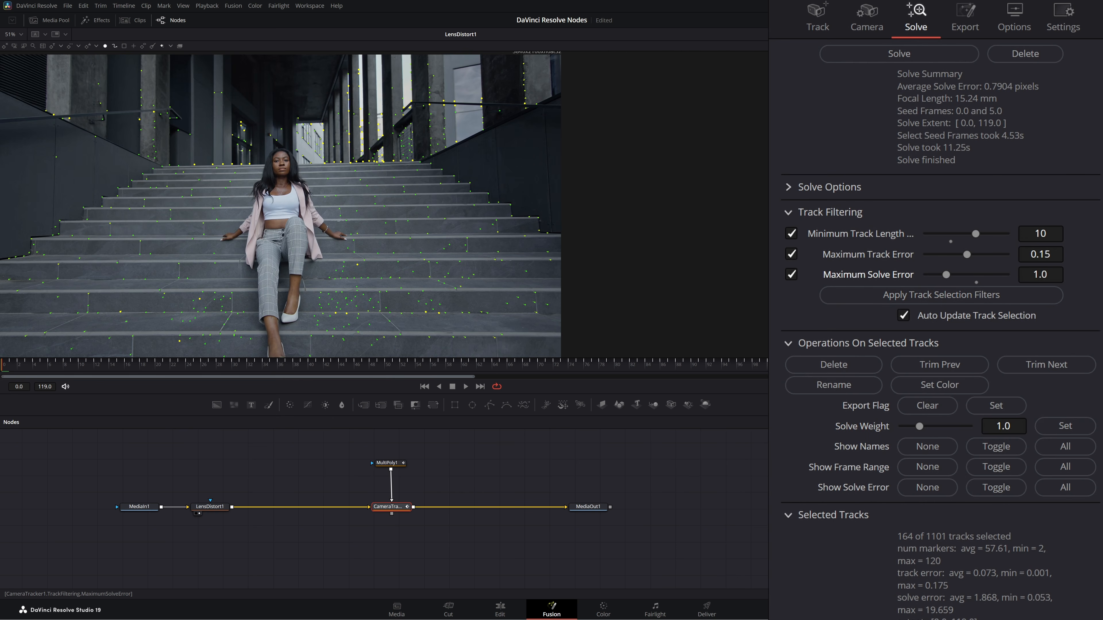
text(.8)
key(Tab)
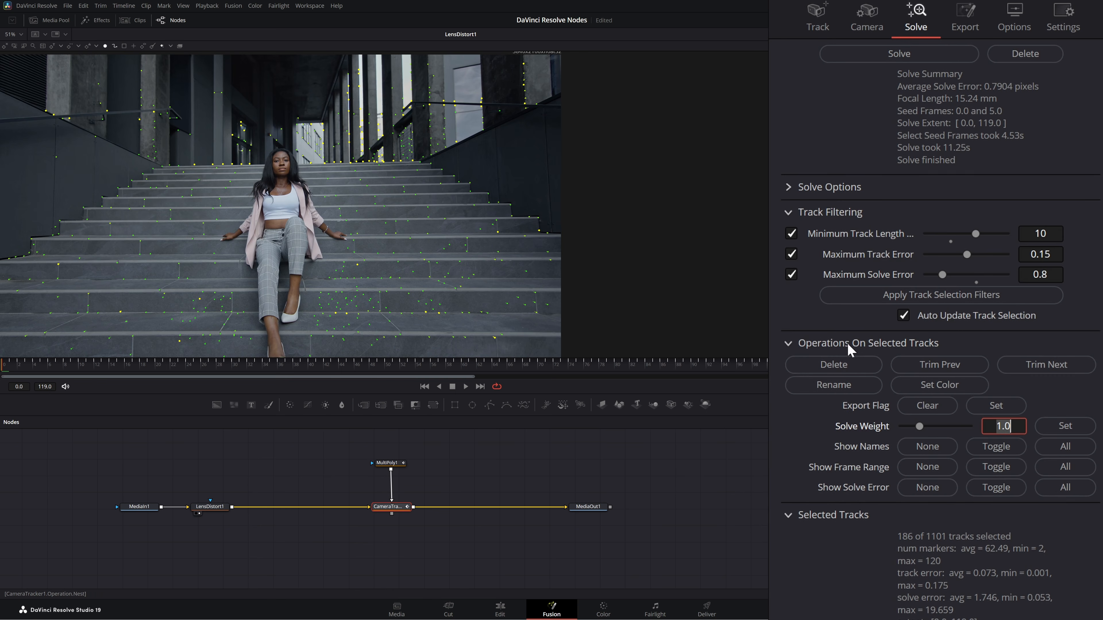
click(842, 372)
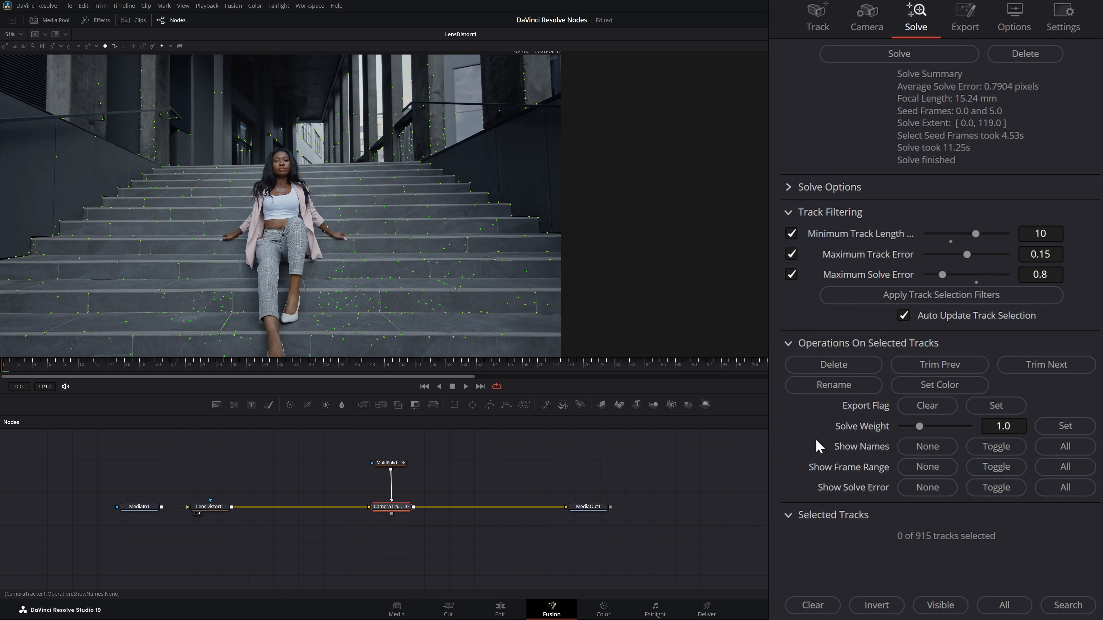
click(881, 58)
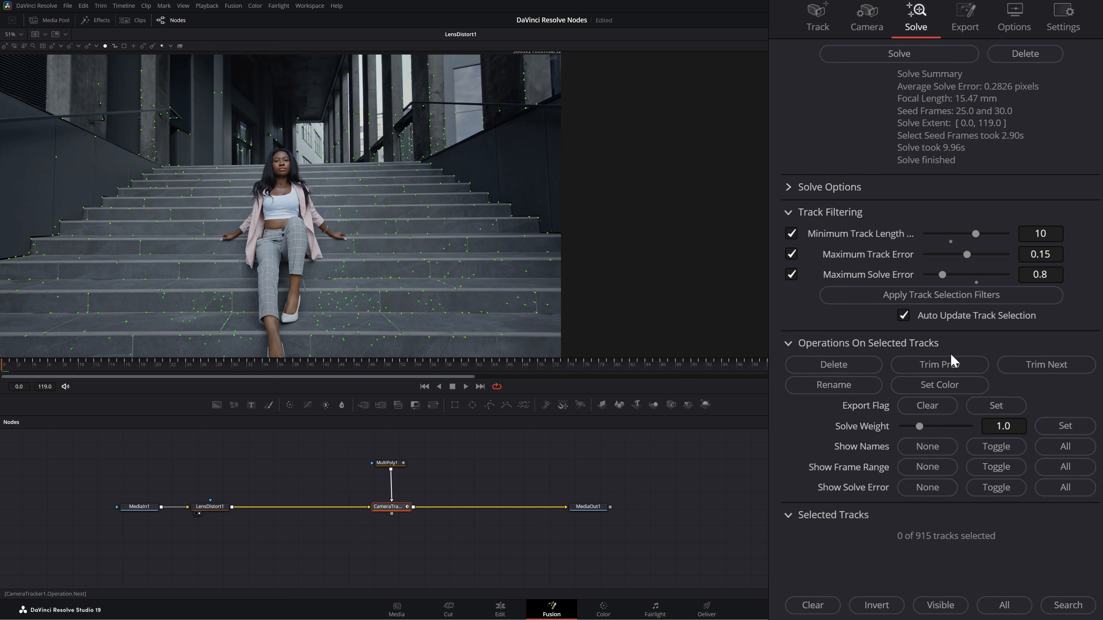
Set the maximum solve error filter to 0.6 and delete the selected tracks
click(1040, 274)
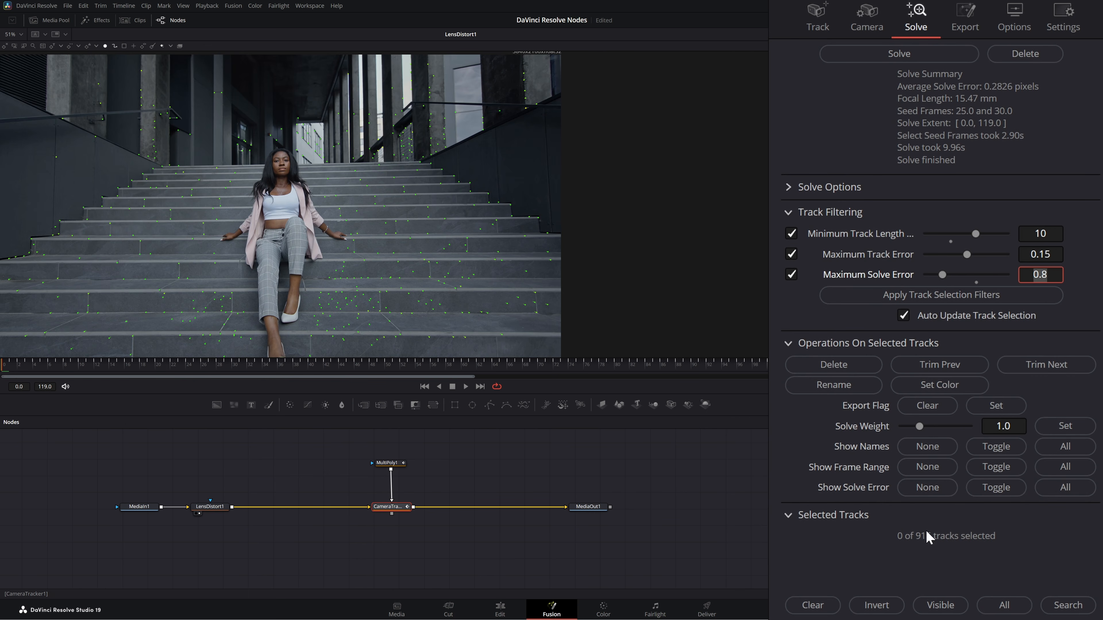
key(BackSpace)
text(6)
key(Tab)
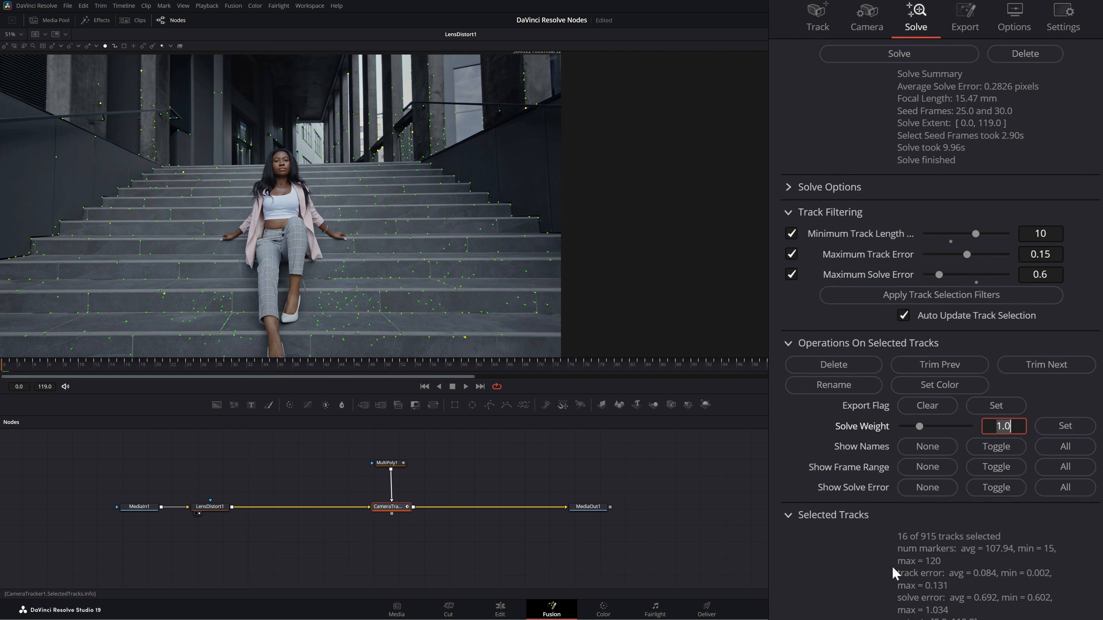
click(900, 55)
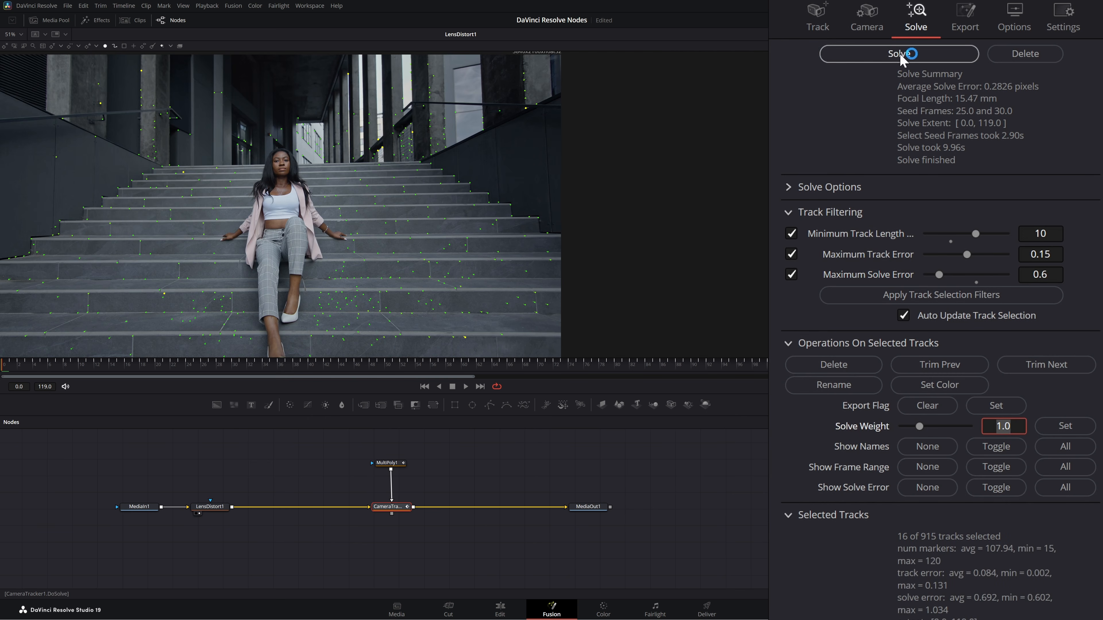
click(828, 366)
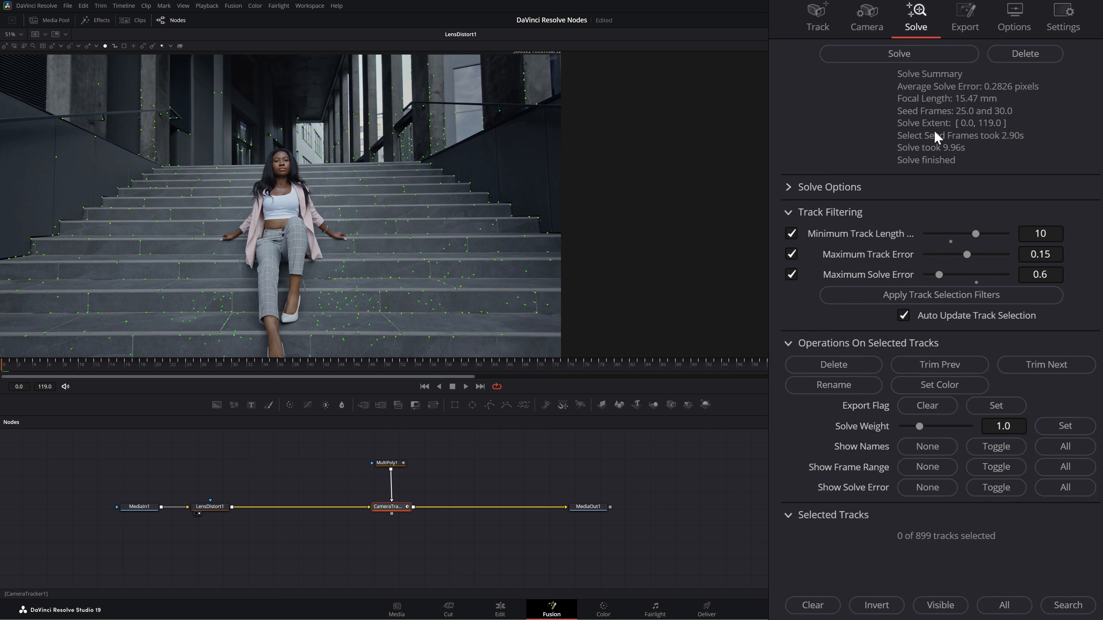
Solve the camera again with the remaining tracks and save the project
click(898, 55)
key(ctrl+s)
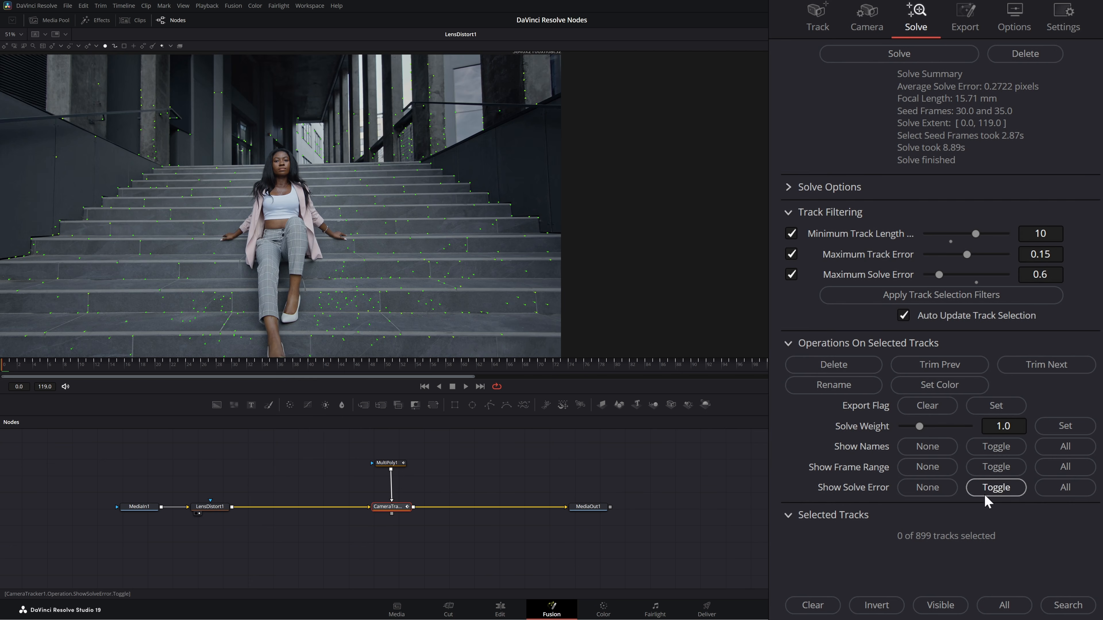
Show the solve error of all tracks and delete the bad tracks beside the woman's arm and on the lower-left steps
click(1066, 489)
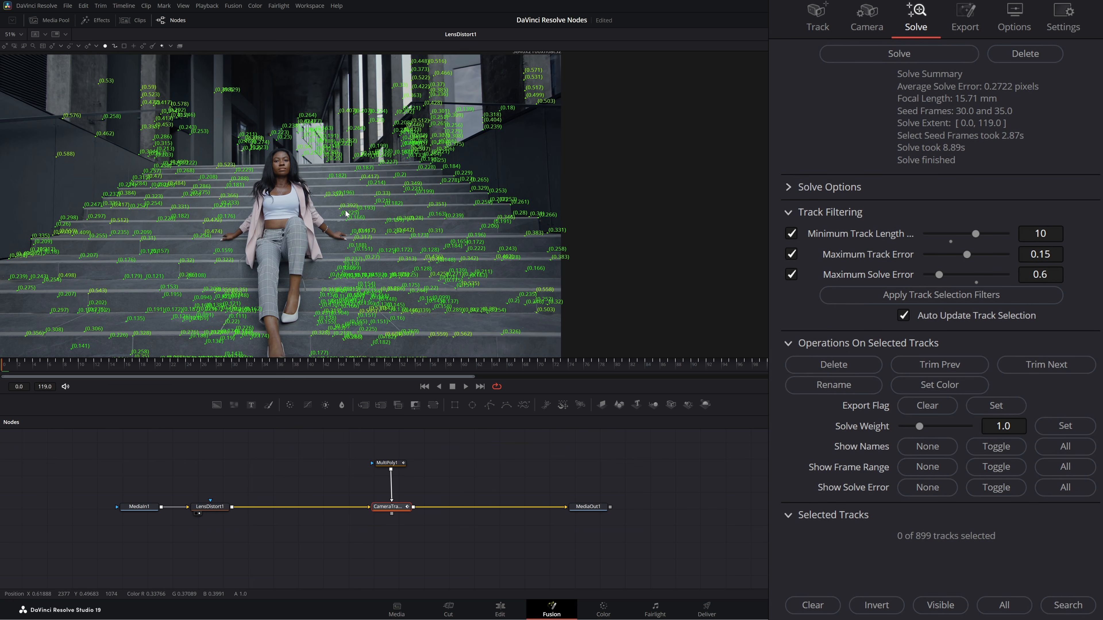
drag(333, 201, 342, 219)
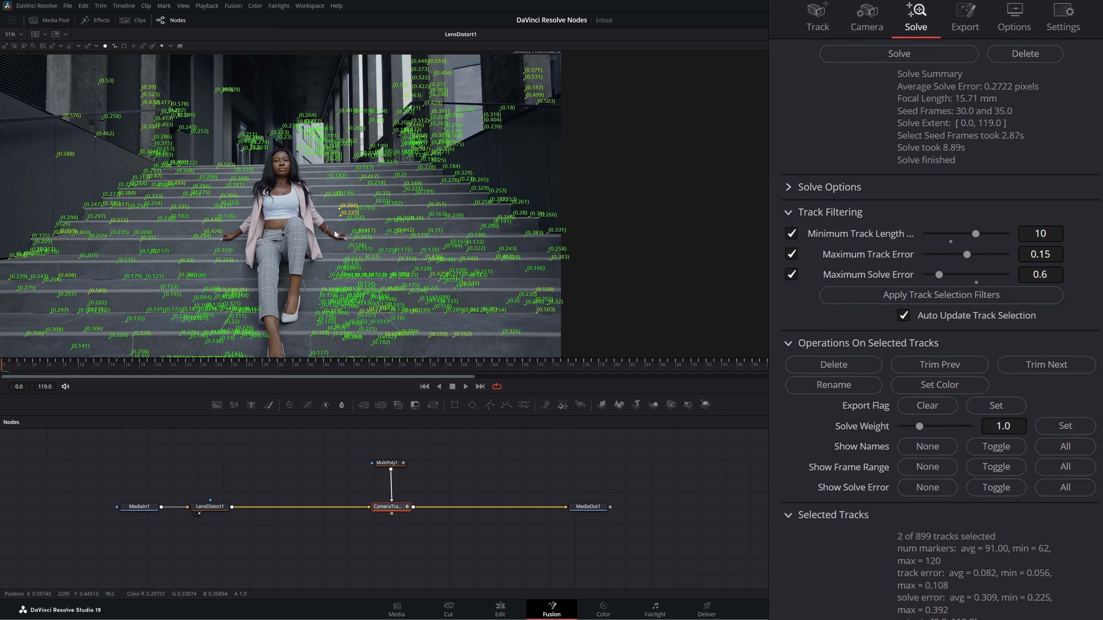
key(Delete)
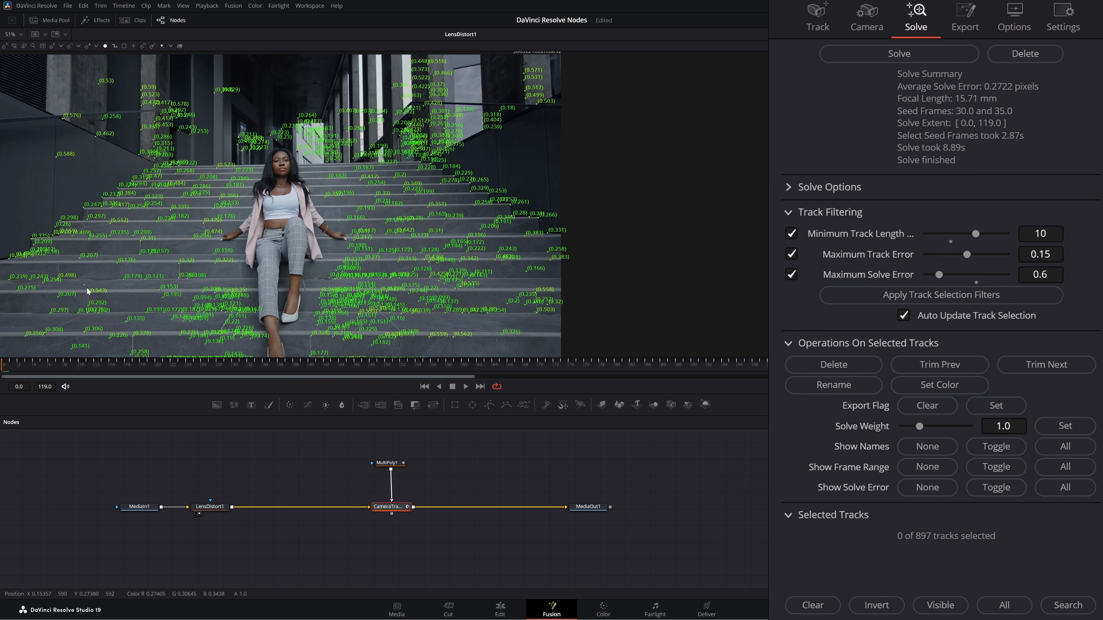
drag(88, 292, 97, 300)
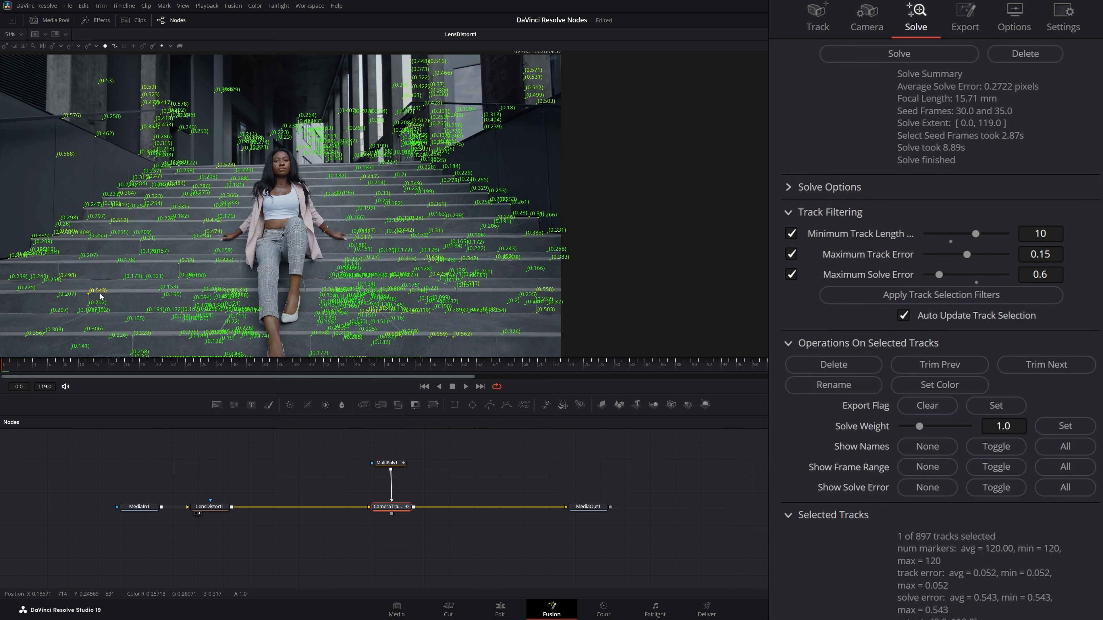
key(Delete)
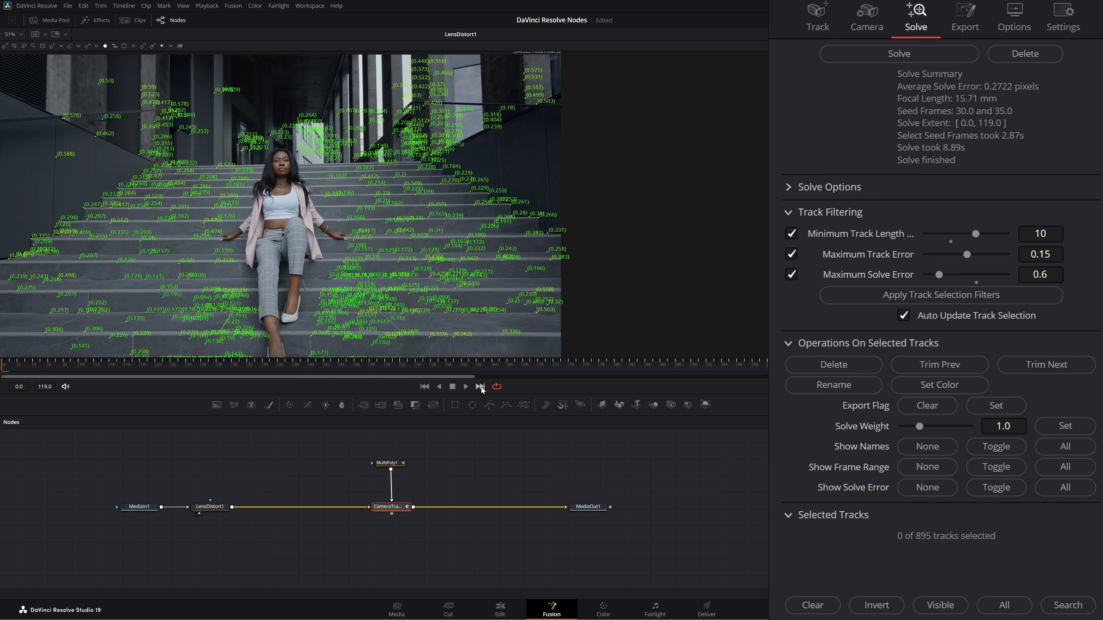
At the last frame, delete the high-error tracks on the left wall and on the column at the far right
click(481, 387)
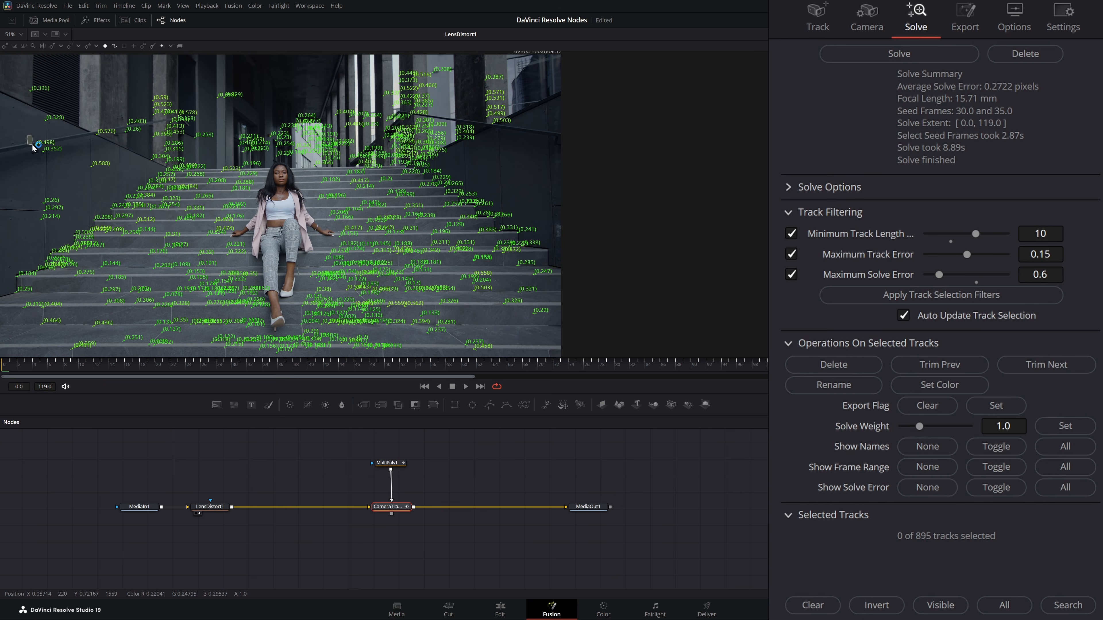
drag(57, 165, 57, 164)
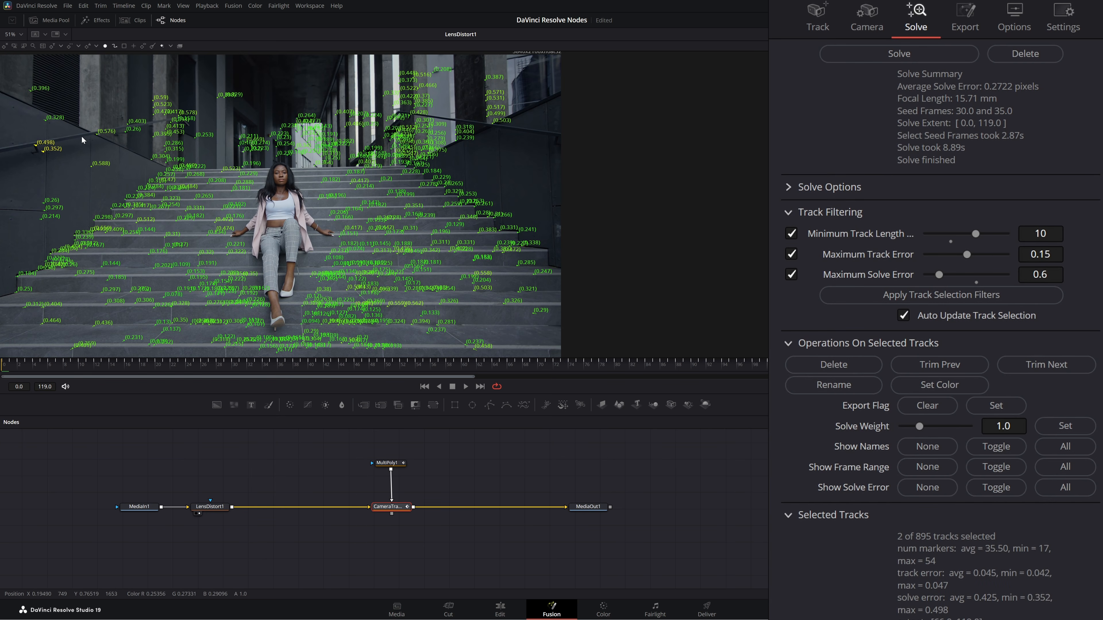
key(Delete)
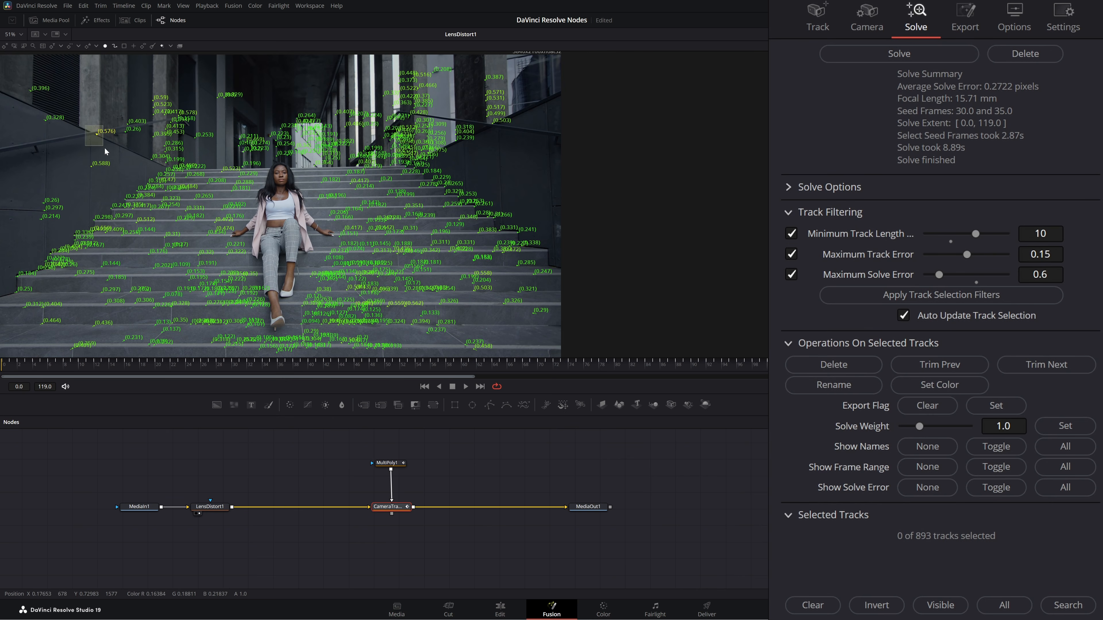
drag(104, 148, 107, 149)
key(Delete)
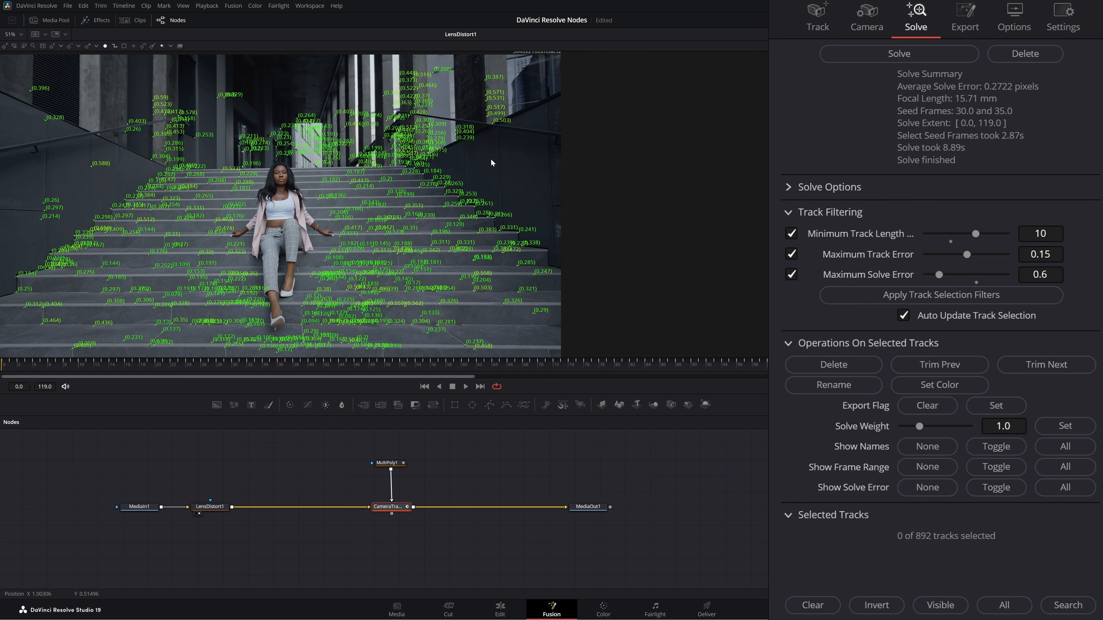
drag(489, 119, 496, 127)
key(Delete)
Return to the first frame, solve the camera again and hide the solve error values of all tracks
drag(914, 371, 1, 390)
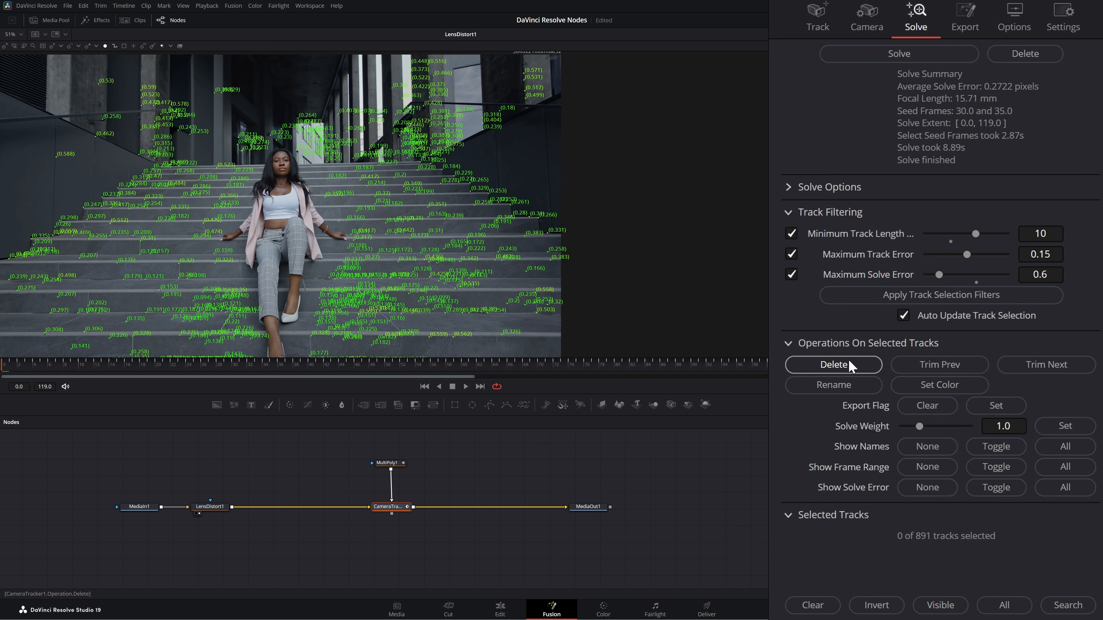
click(874, 56)
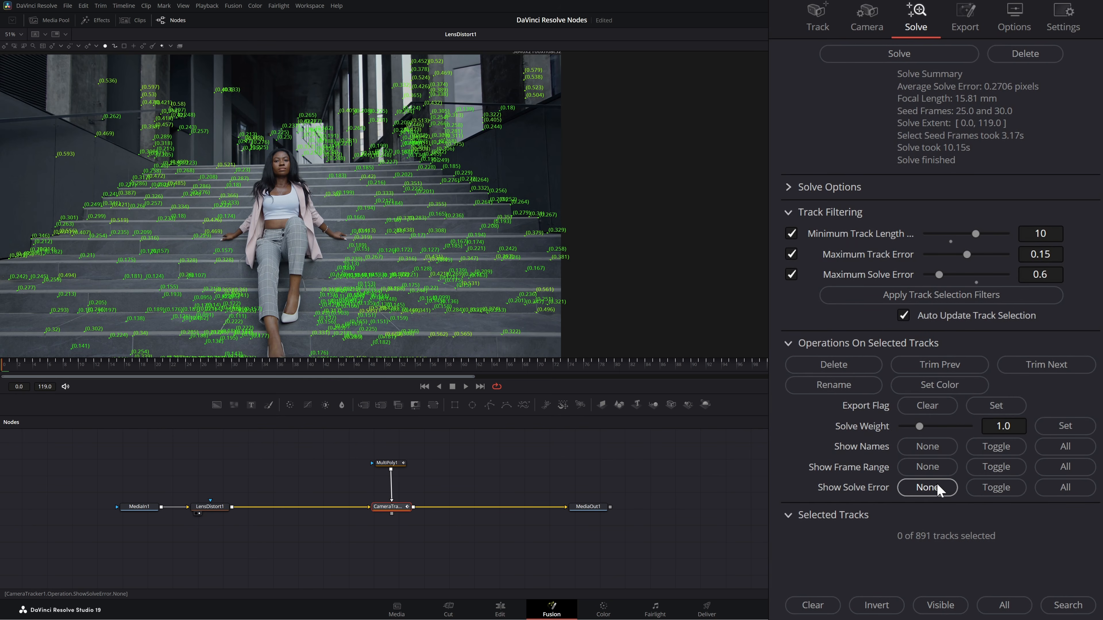
click(927, 488)
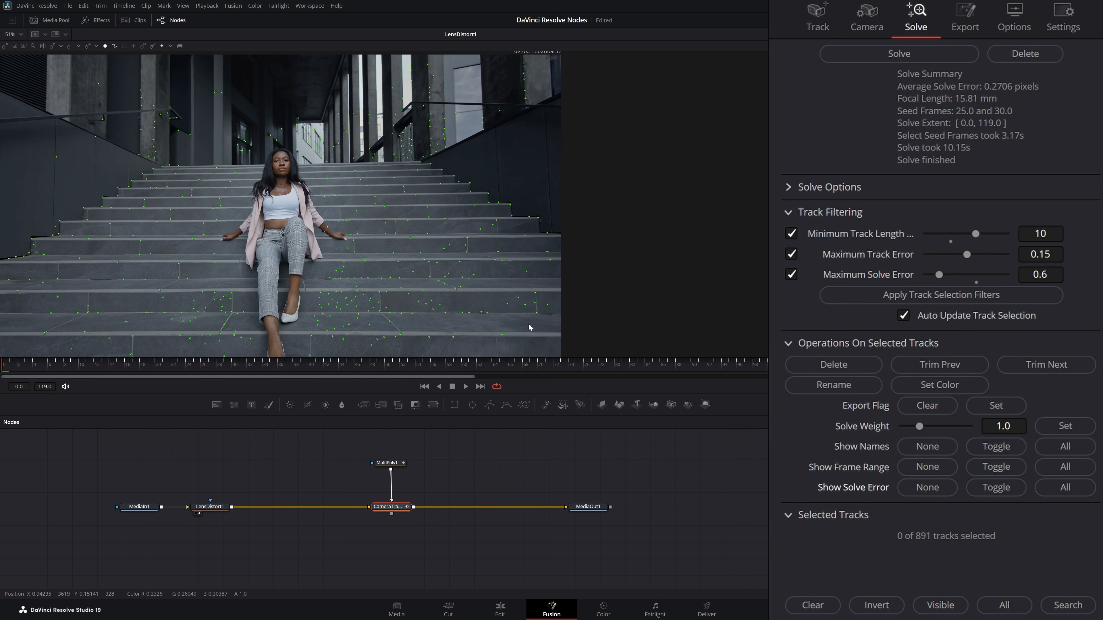
Check the tracks across the shot and delete the stray ones on the upper part of the left wall
key(ctrl+f)
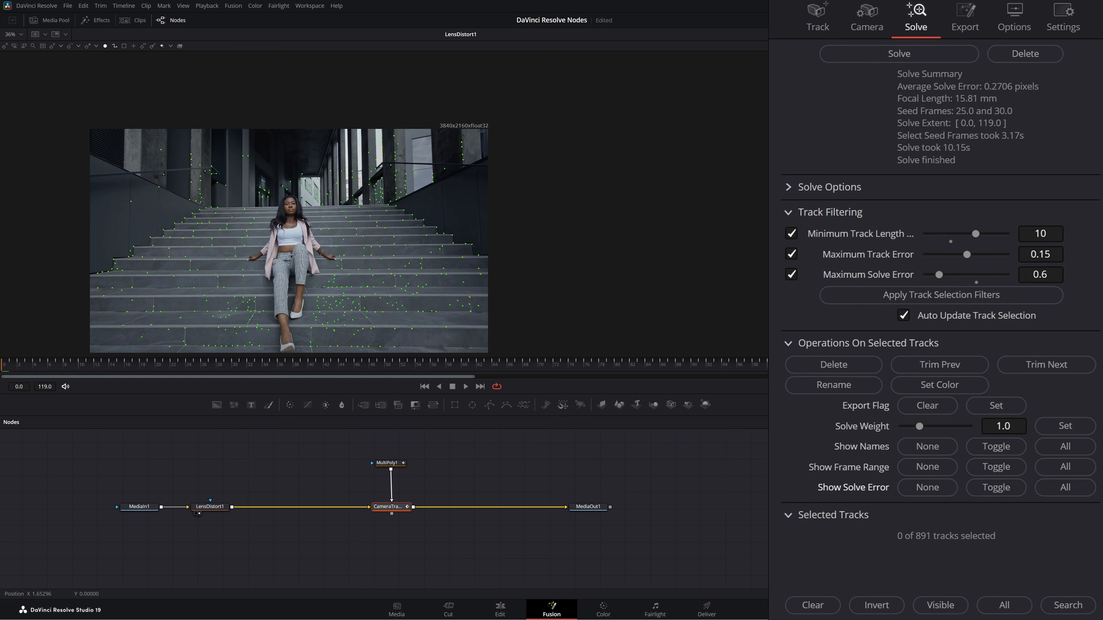
drag(756, 367, 287, 378)
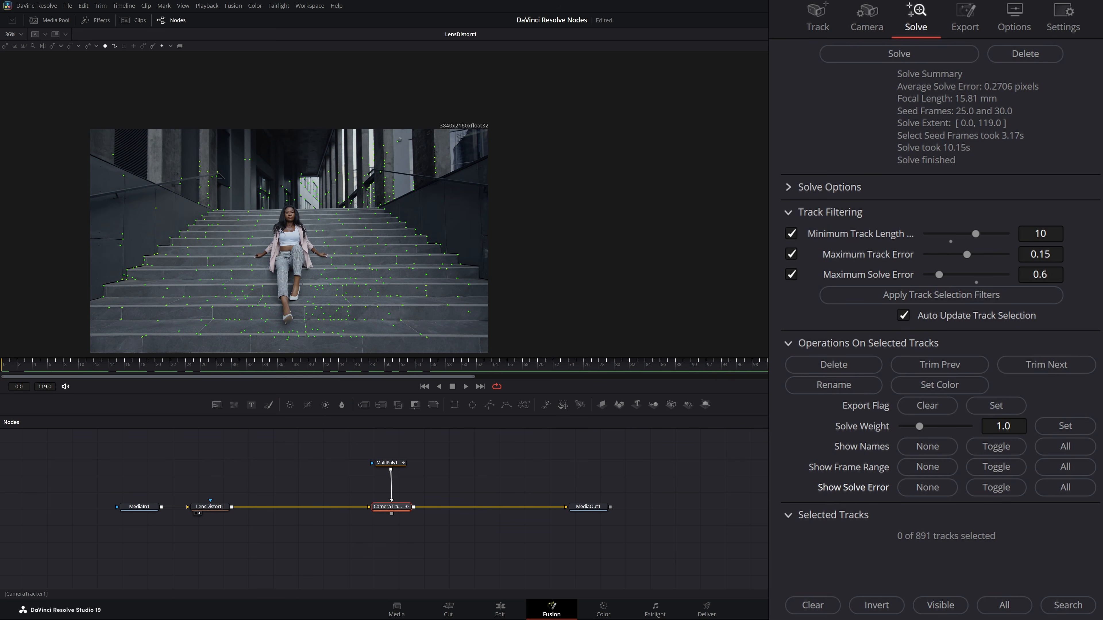
drag(105, 145, 137, 199)
key(Delete)
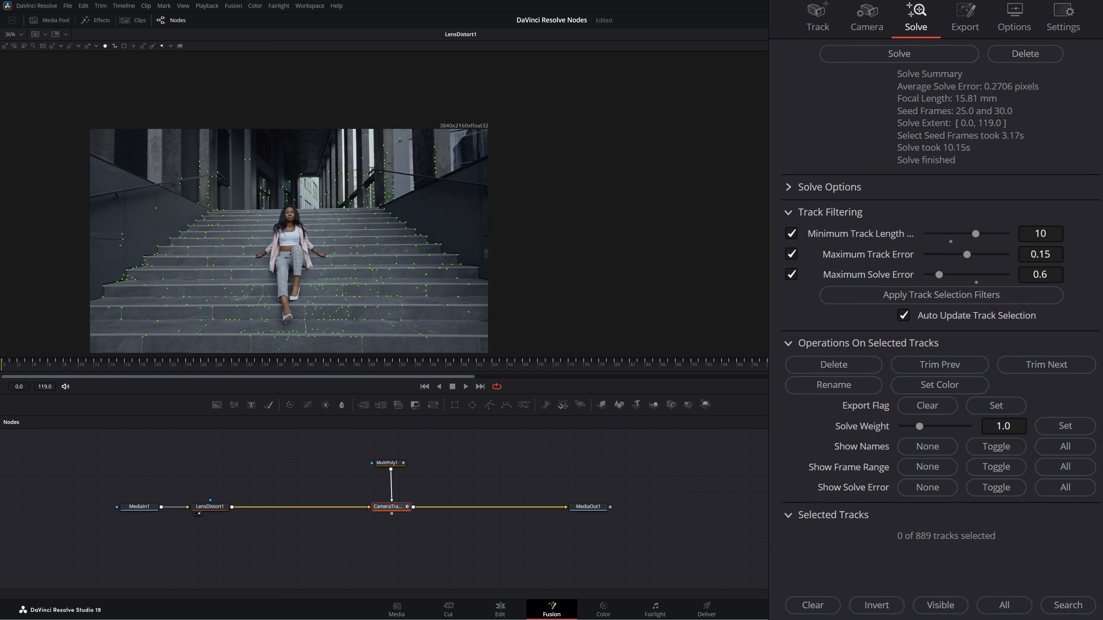
Near the end of the shot, delete the stray tracks on the left pillars, above the woman's head and near the right railing
click(535, 366)
drag(527, 377, 767, 380)
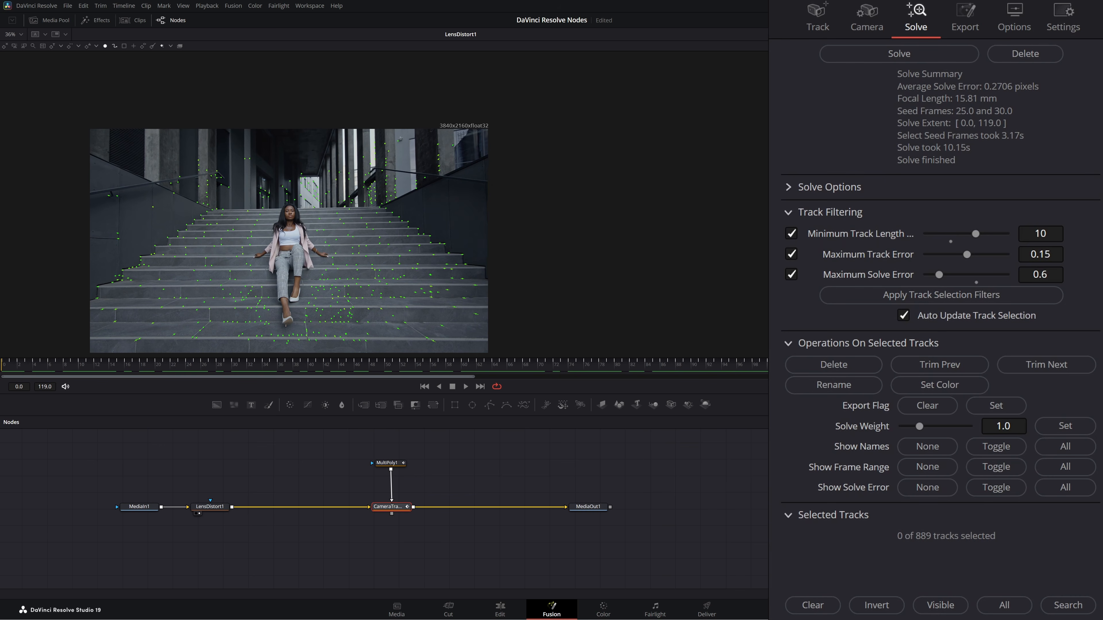
drag(162, 163, 184, 190)
key(Delete)
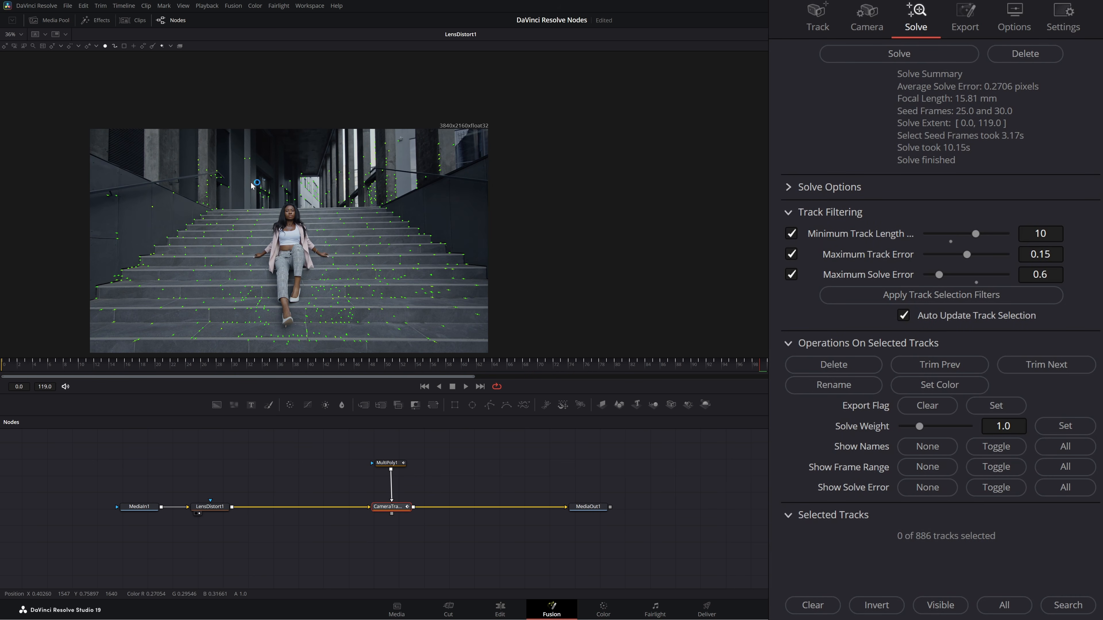
key(Delete)
drag(269, 173, 312, 183)
key(Delete)
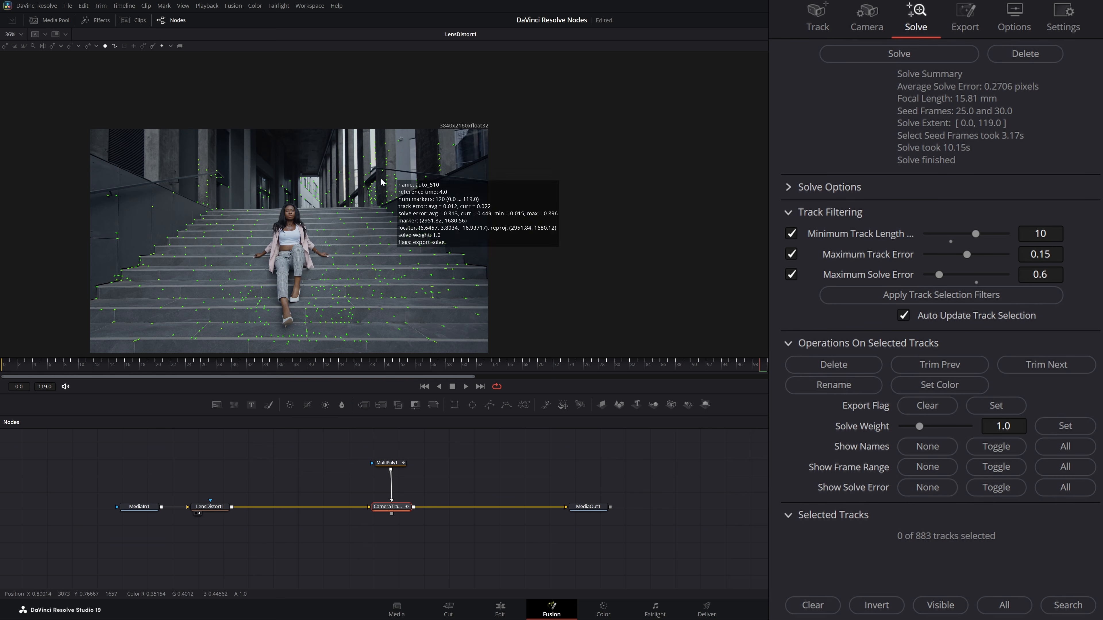
drag(370, 175, 372, 176)
key(Delete)
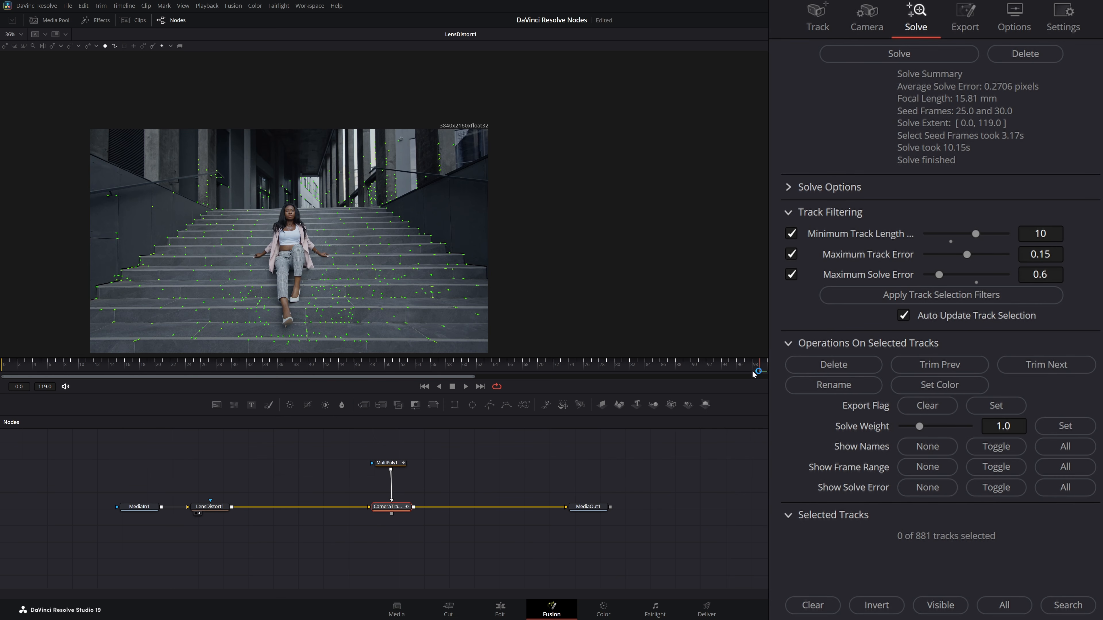
Delete the stray tracks above the right railing and just above the woman's head, and solve the camera again
drag(764, 369, 697, 371)
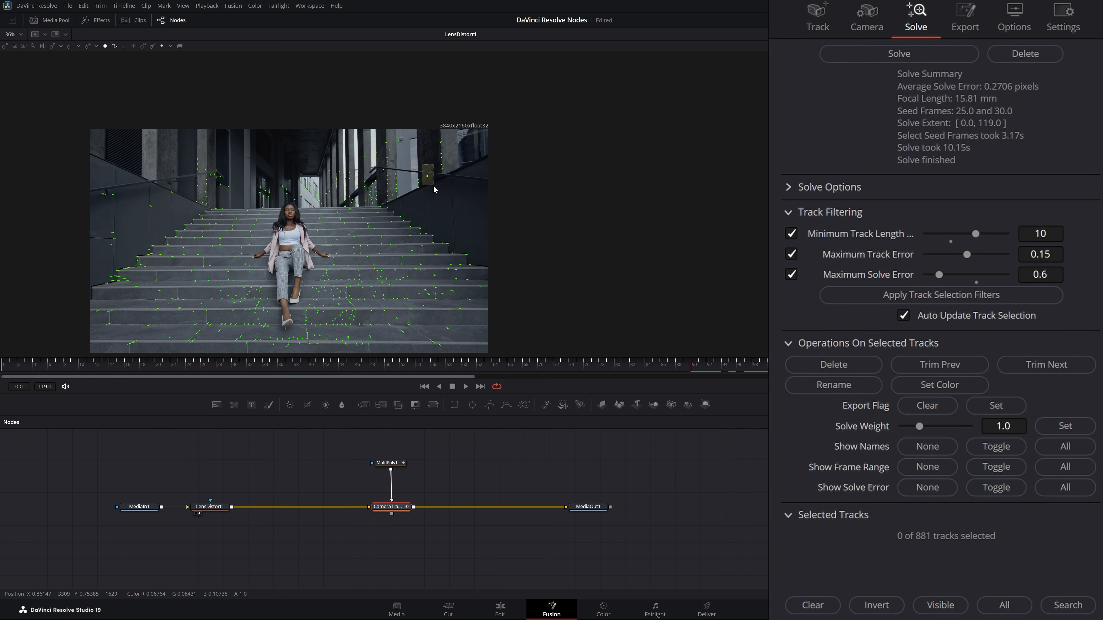
key(Delete)
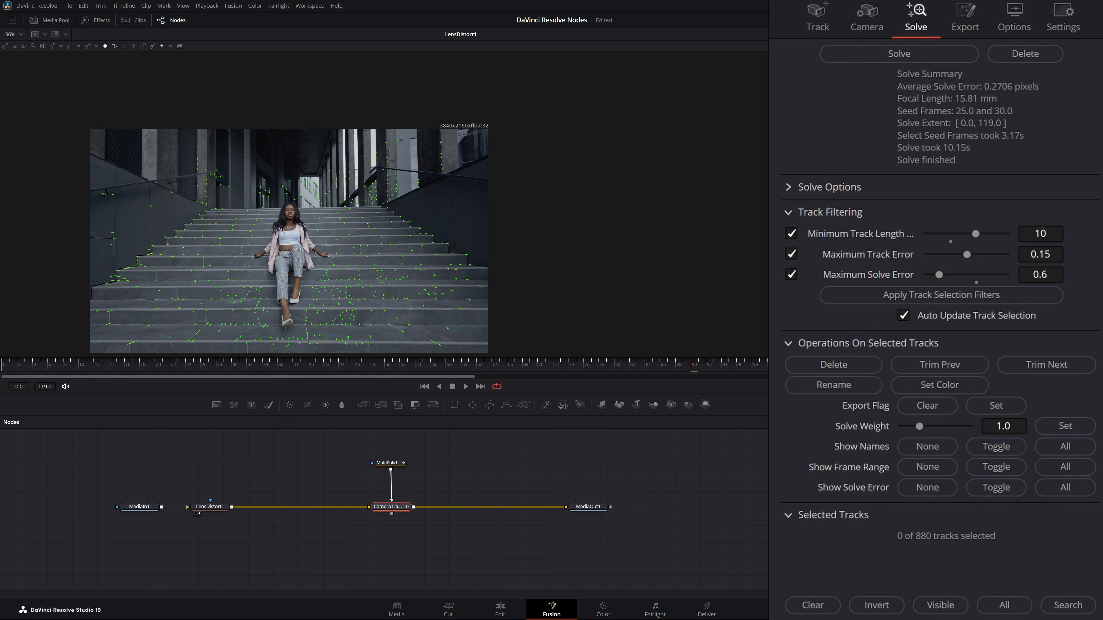
drag(705, 371, 771, 376)
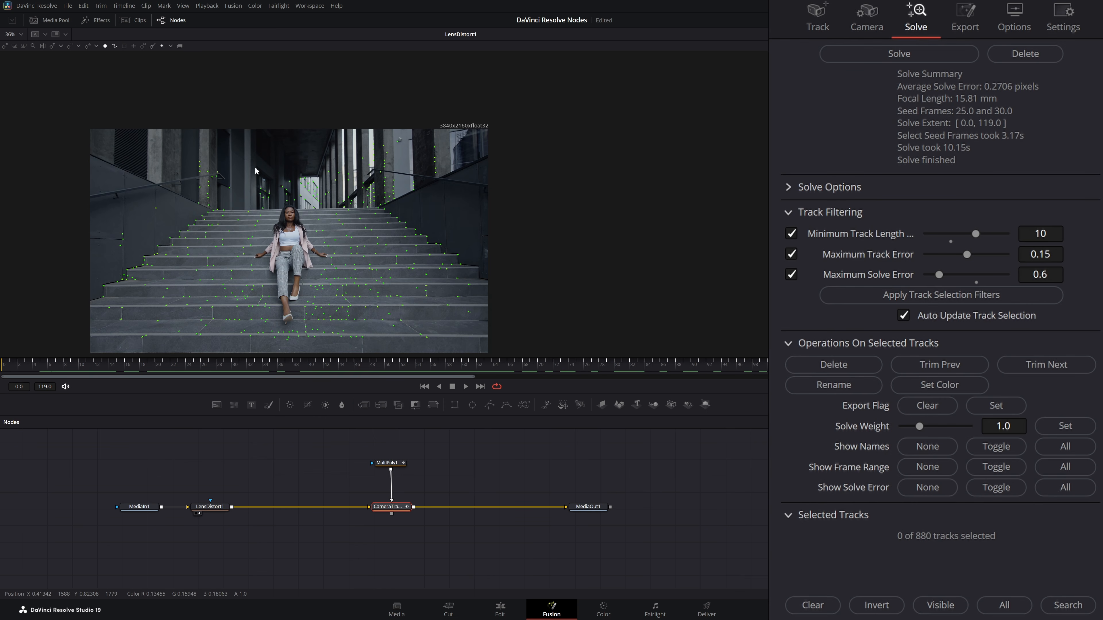
drag(297, 200, 302, 199)
key(Delete)
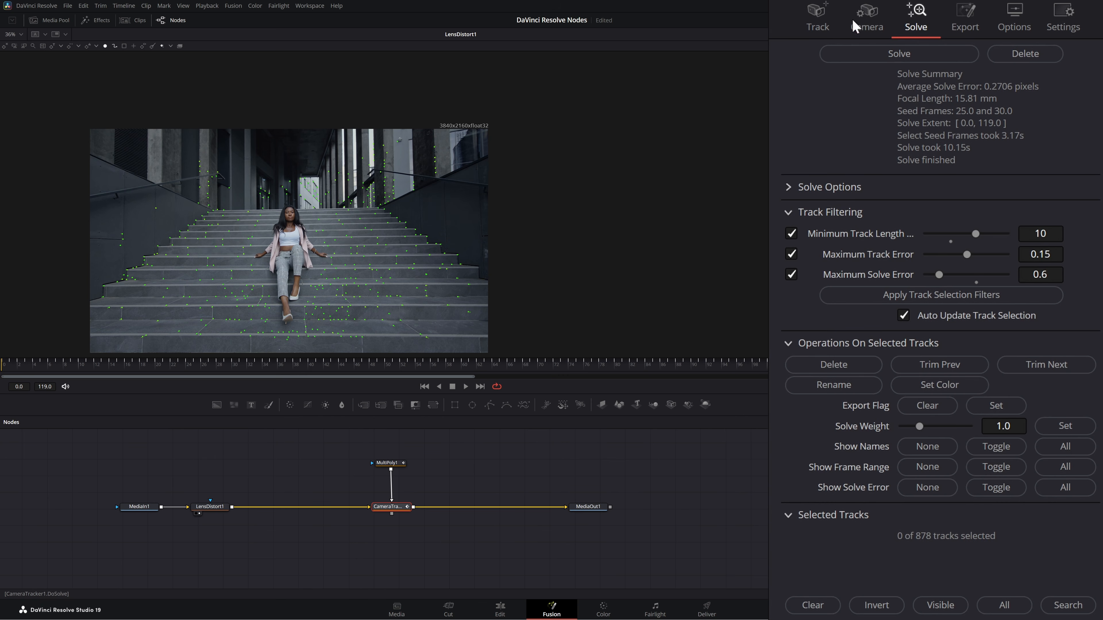
click(901, 58)
Try a maximum track error of 0.12 in the track filter
double_click(1040, 274)
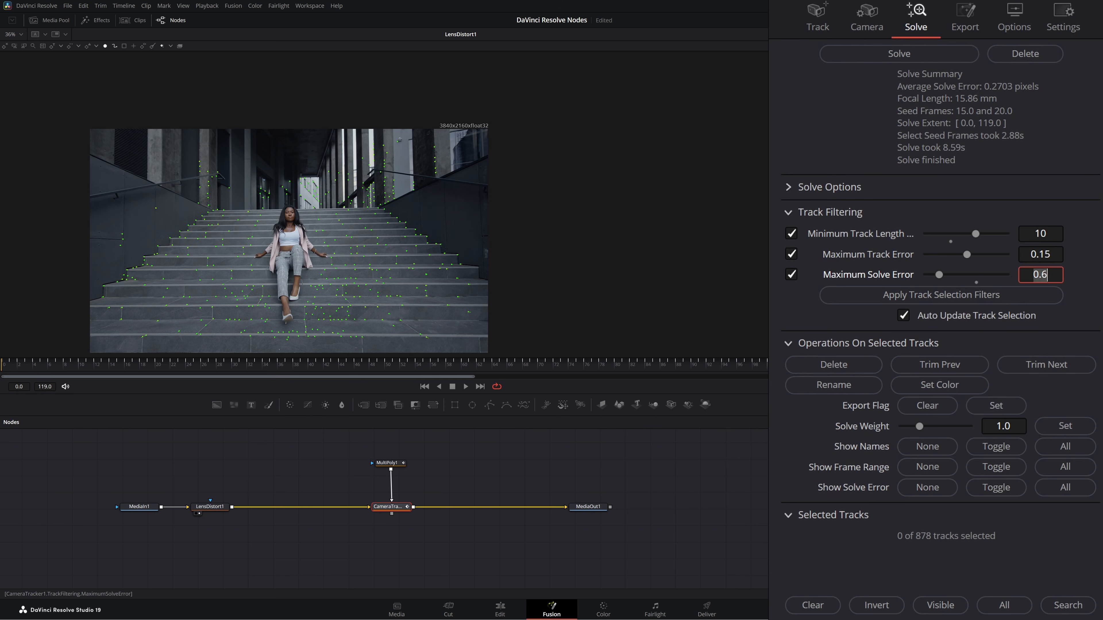
double_click(1041, 255)
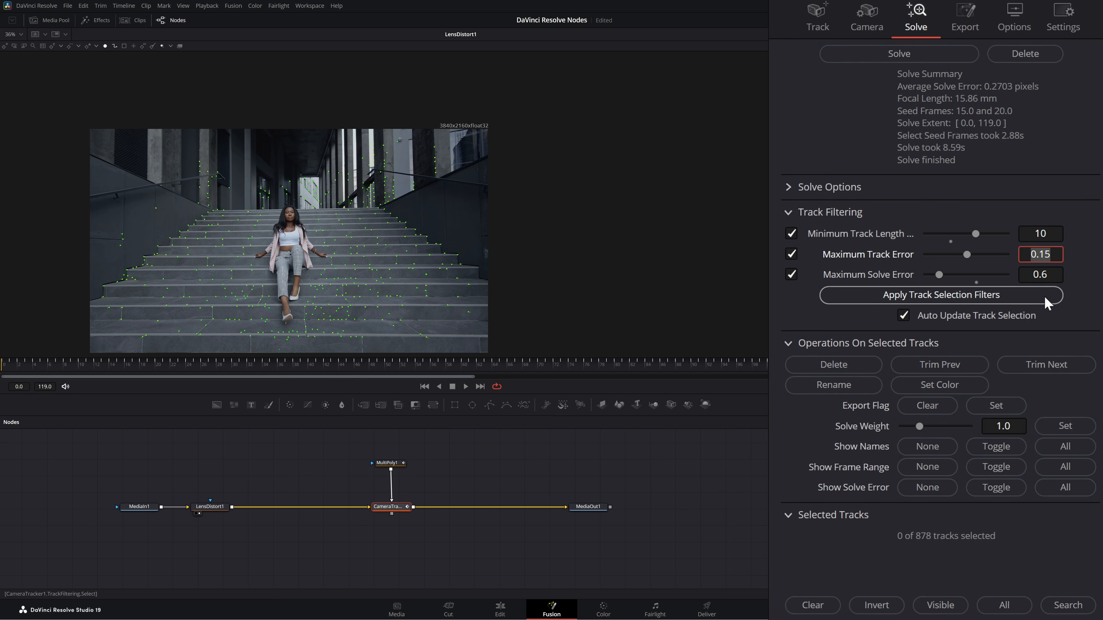
text(.12)
key(Tab)
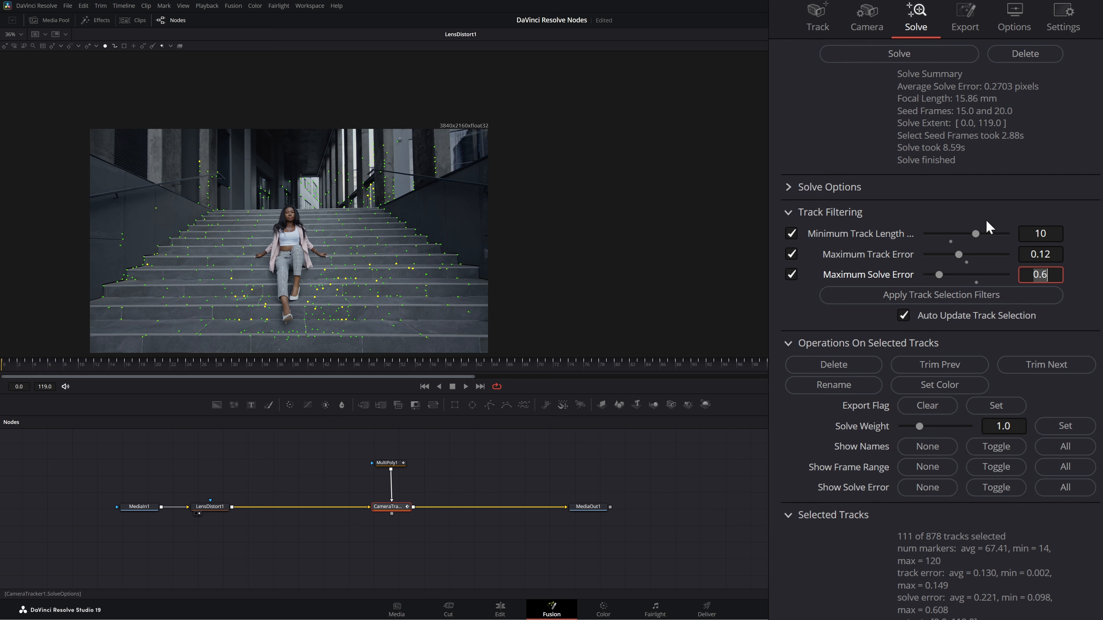
Set the track filter's maximum track error to 0.14 and maximum solve error to 0.5
double_click(1040, 254)
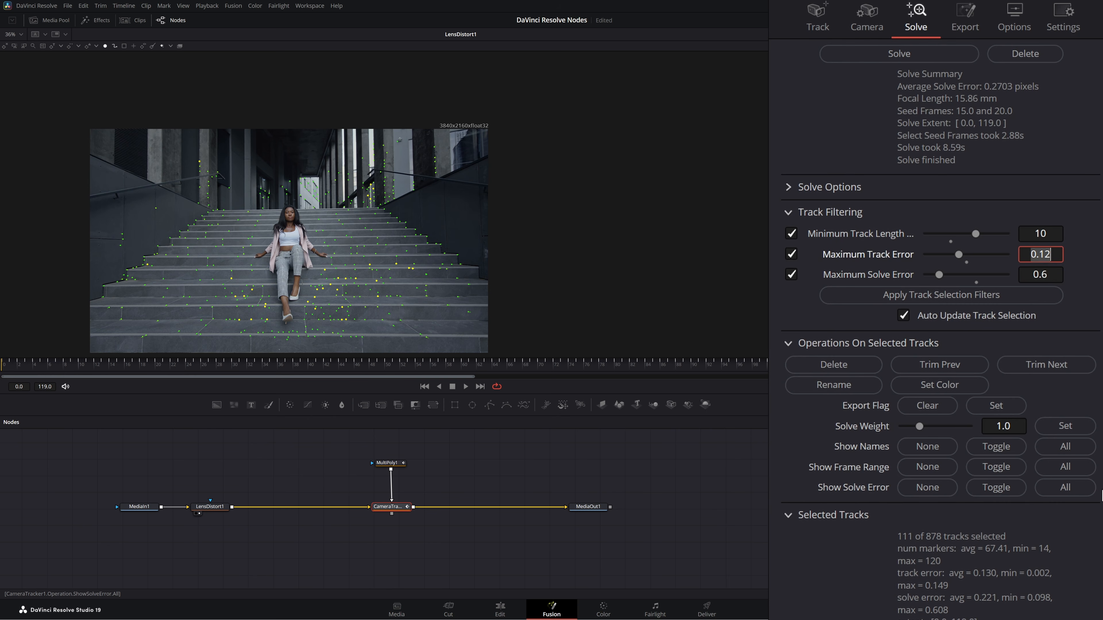
text(.)
key(Tab)
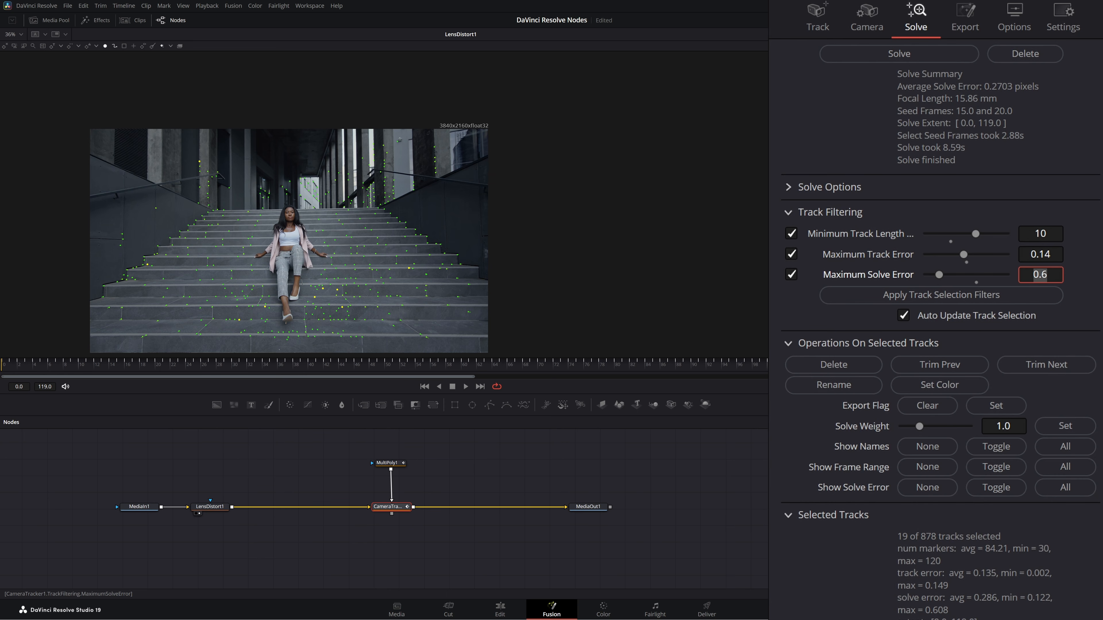
text(.5)
key(Tab)
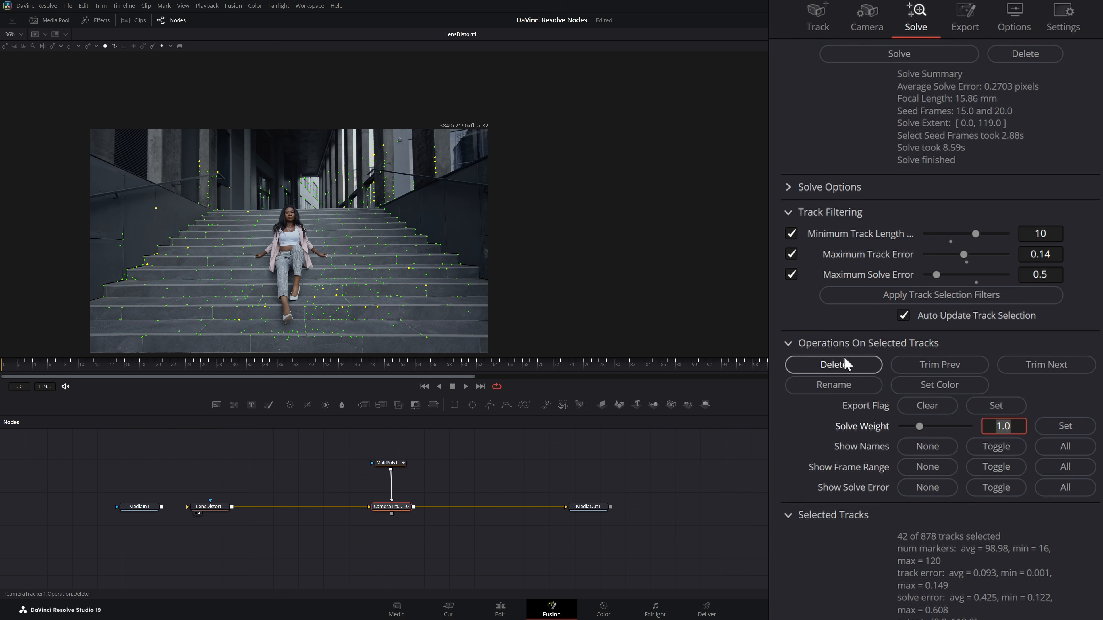
Delete the tracks selected by the filters and solve the camera again
click(842, 364)
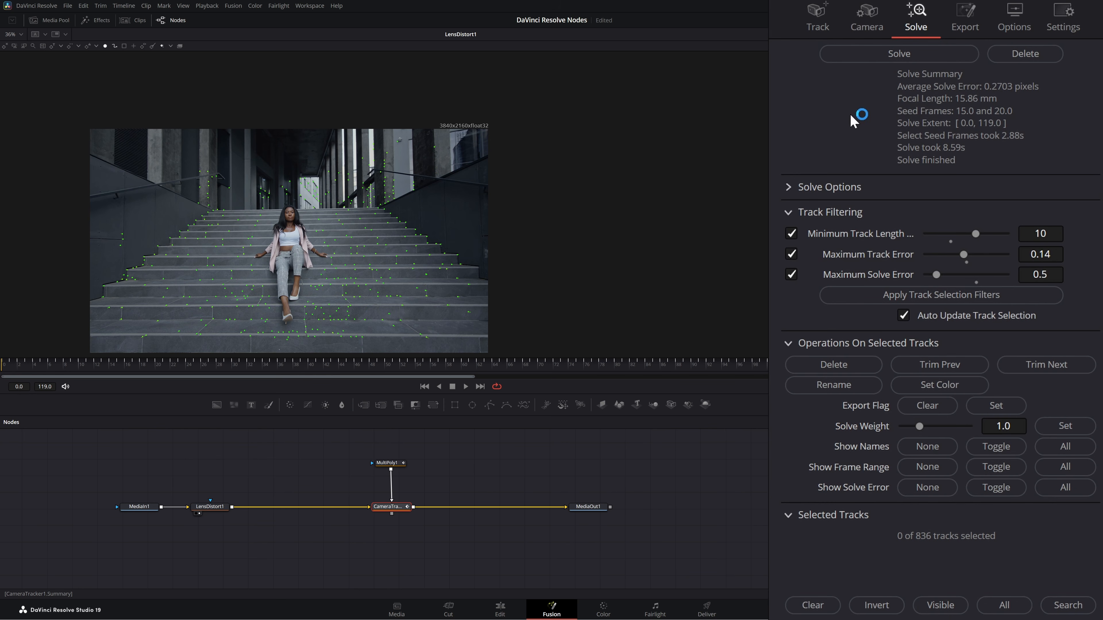
click(900, 53)
Scrub through the shot and inspect a selected track on the stairs to check how the remaining tracks hold
drag(339, 258, 275, 227)
drag(14, 367, 39, 391)
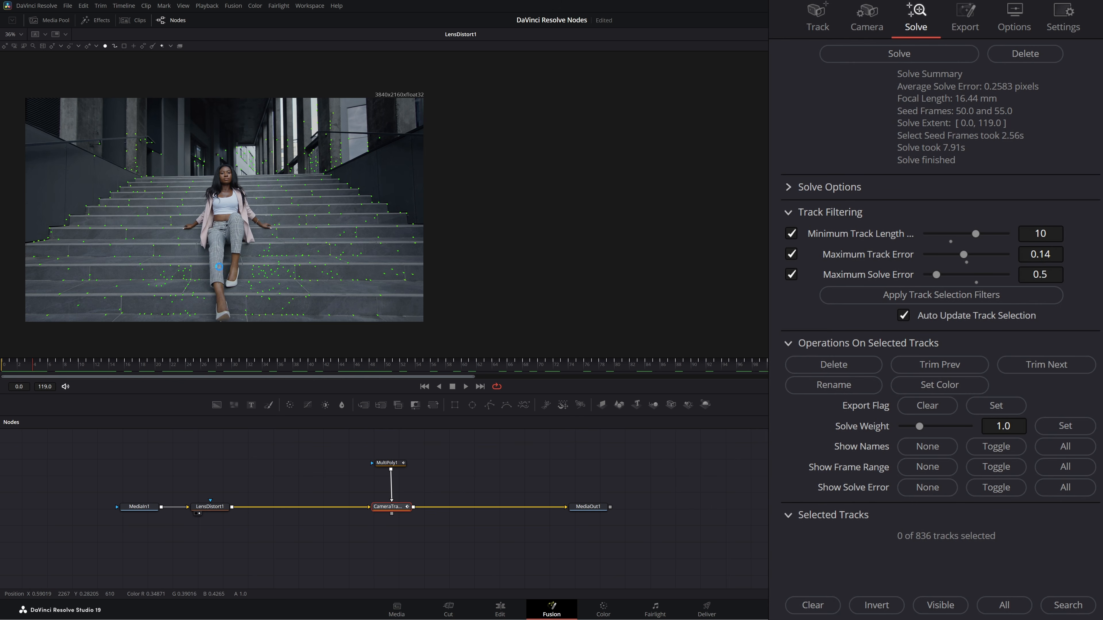
click(179, 245)
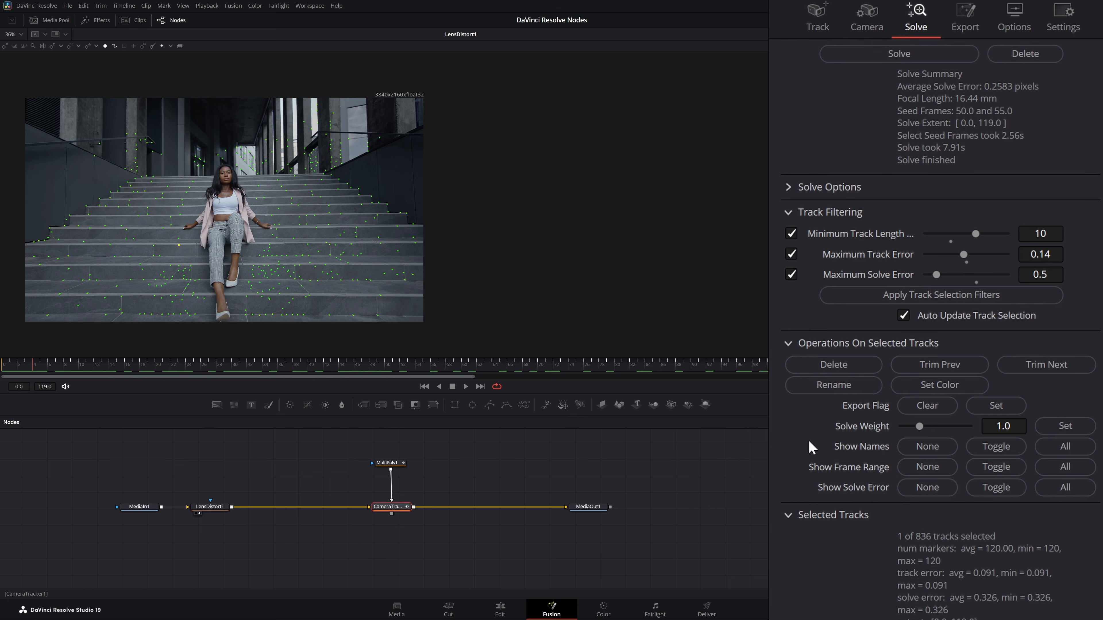
click(1004, 410)
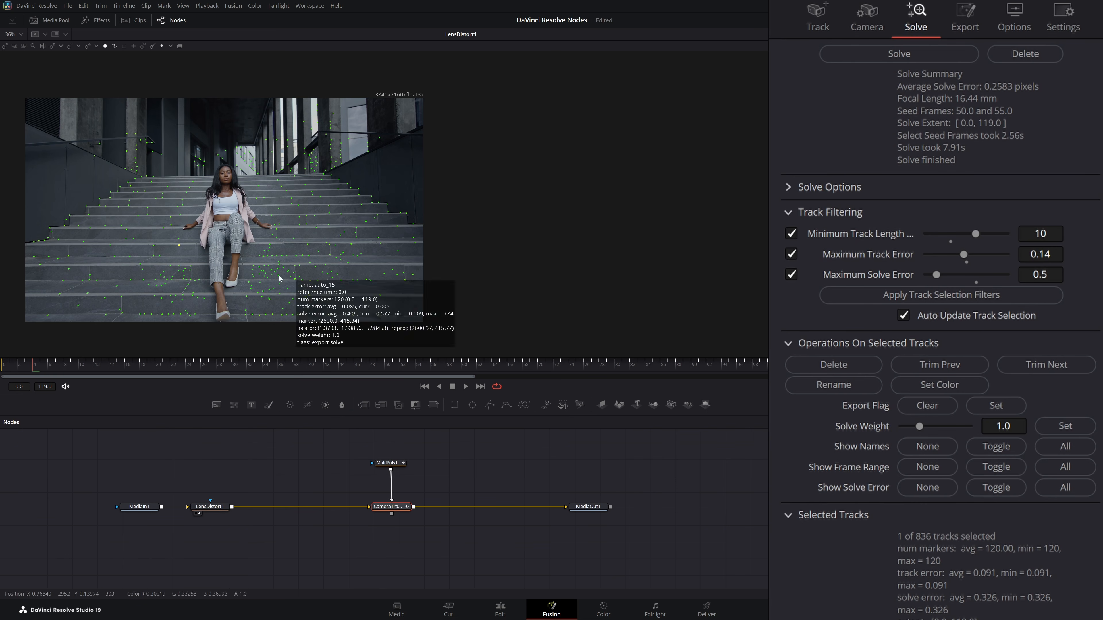
click(103, 275)
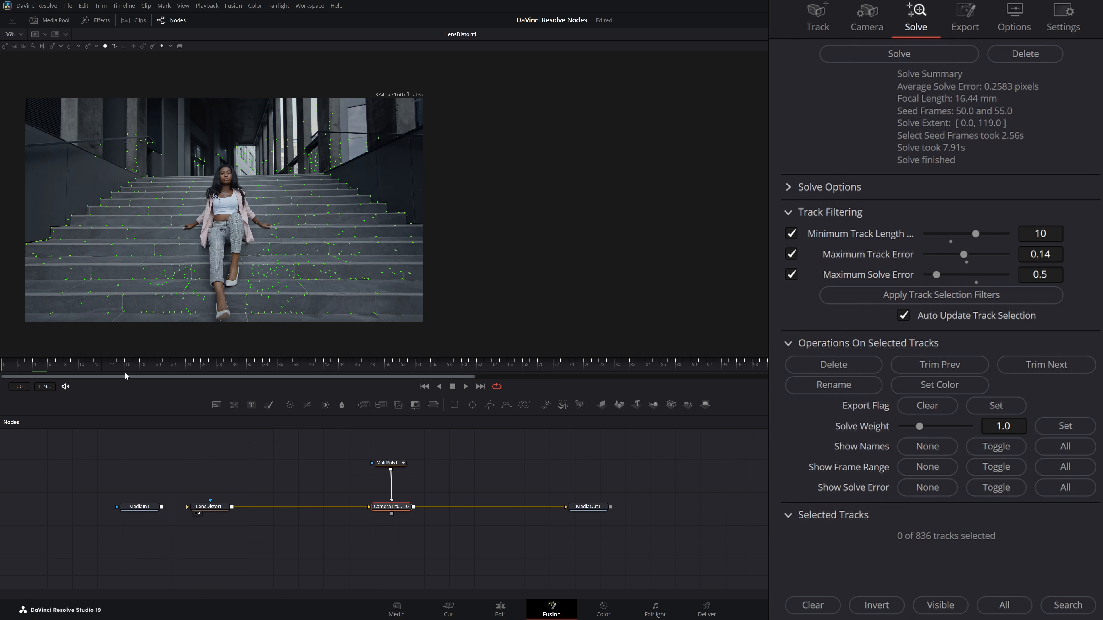
drag(125, 372, 539, 376)
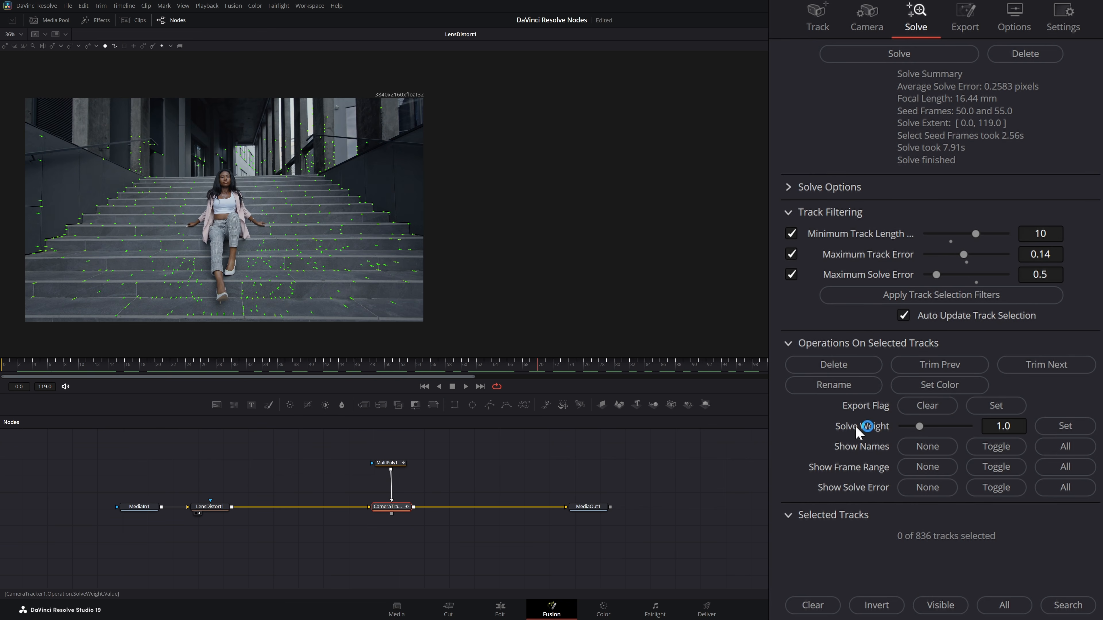
Clear the export flag for the tracks in the building background above the stairs at an earlier frame, and deselect them
drag(540, 368, 477, 380)
mouse_move(371, 264)
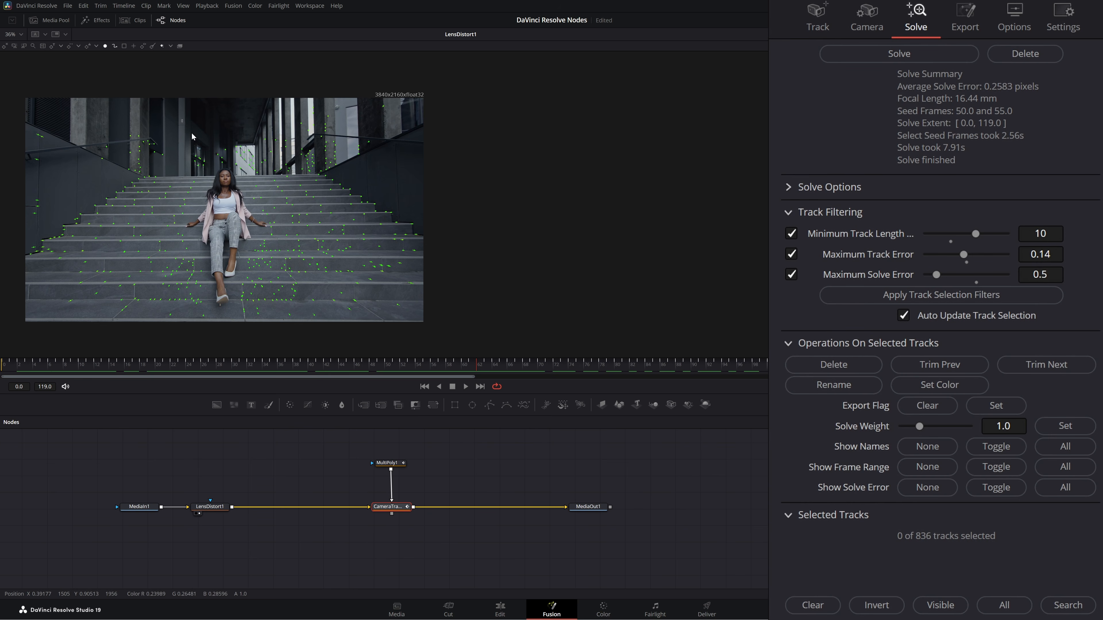
drag(192, 132, 295, 170)
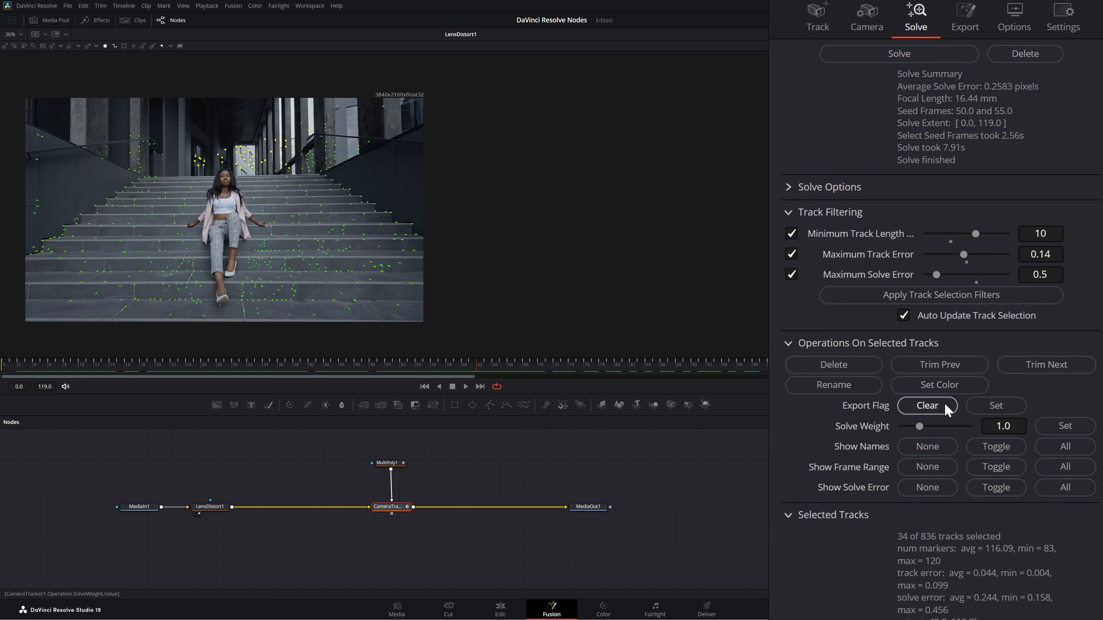
click(922, 410)
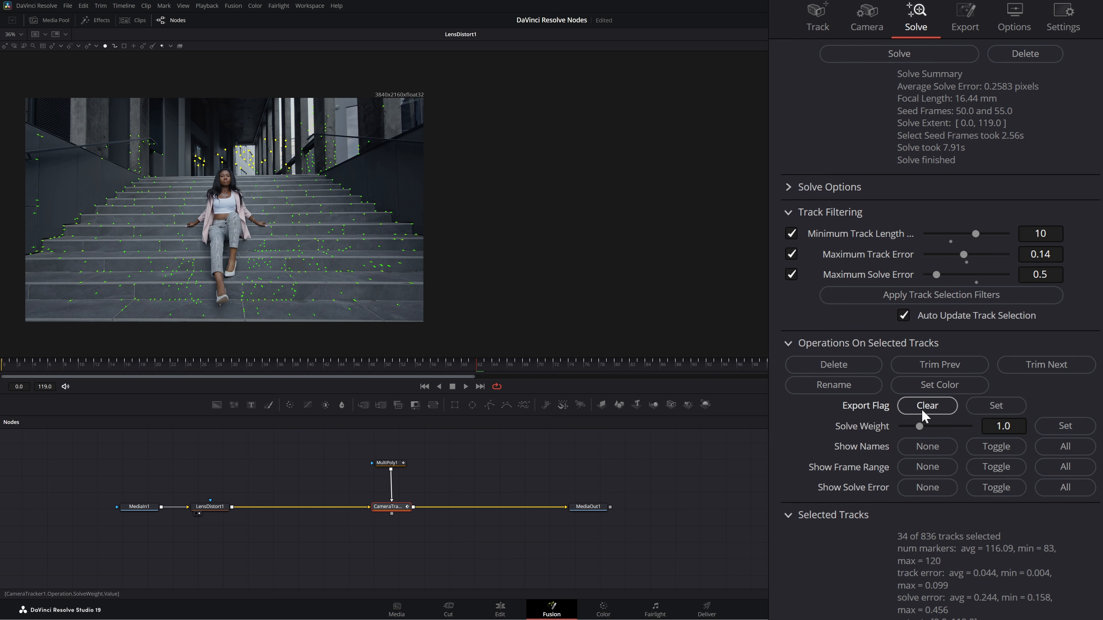
click(554, 315)
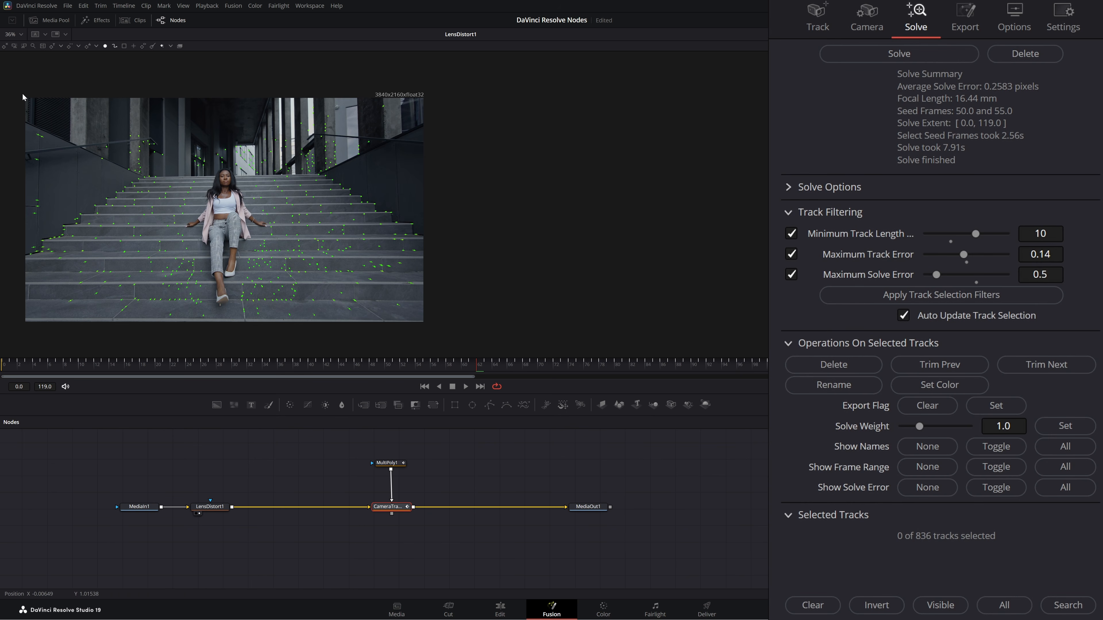
Check the tracks across the whole frame by selecting them together, deselect them and open the camera tracker's export settings
drag(20, 86, 447, 323)
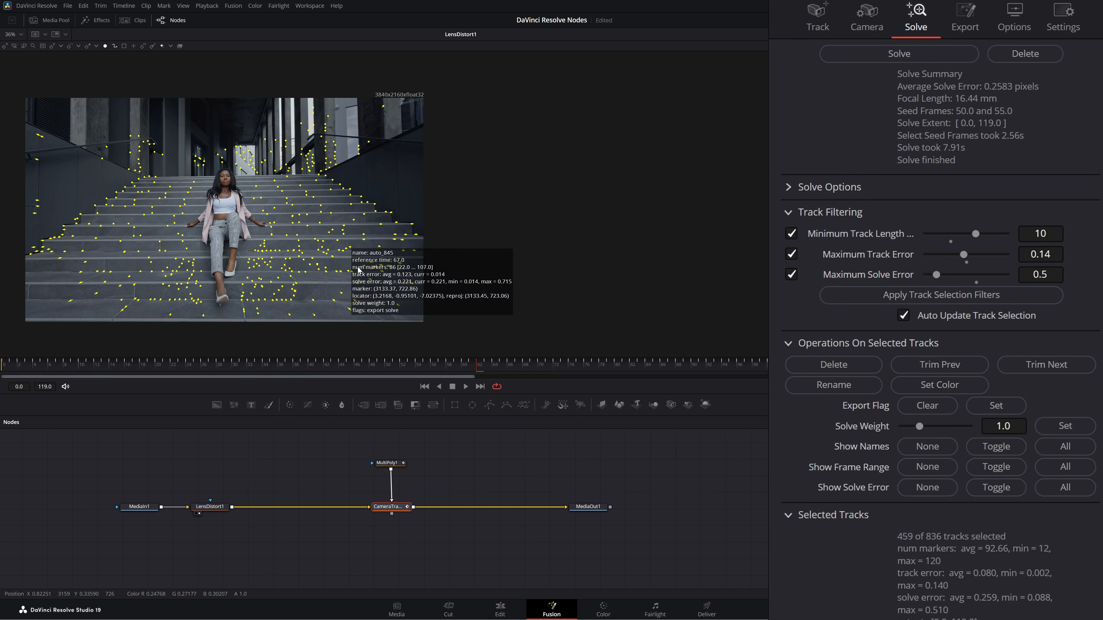
click(317, 312)
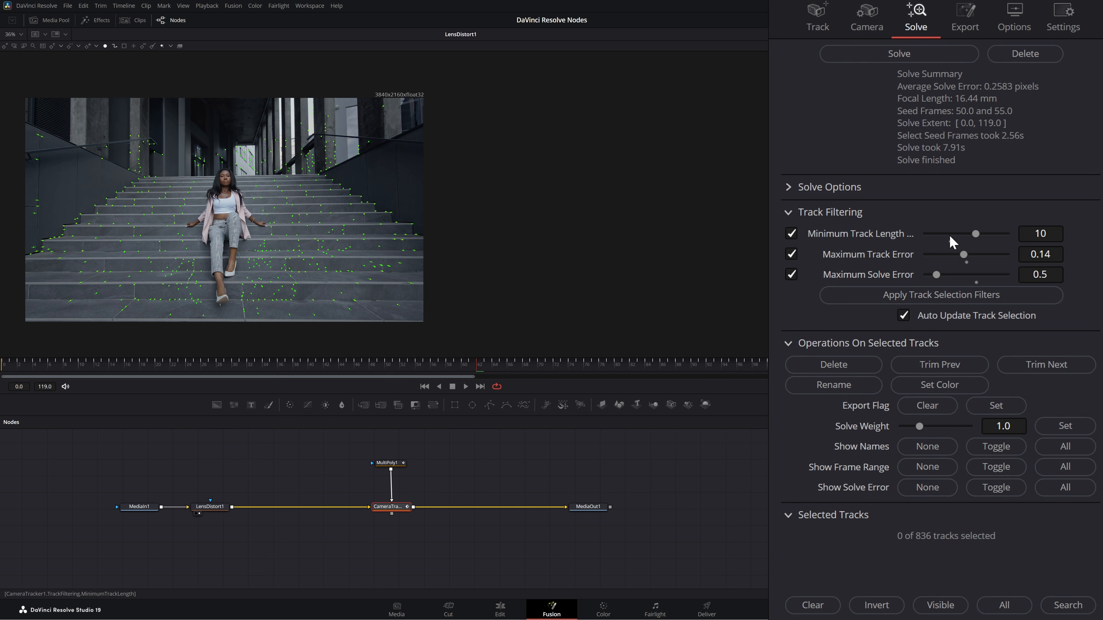
click(966, 19)
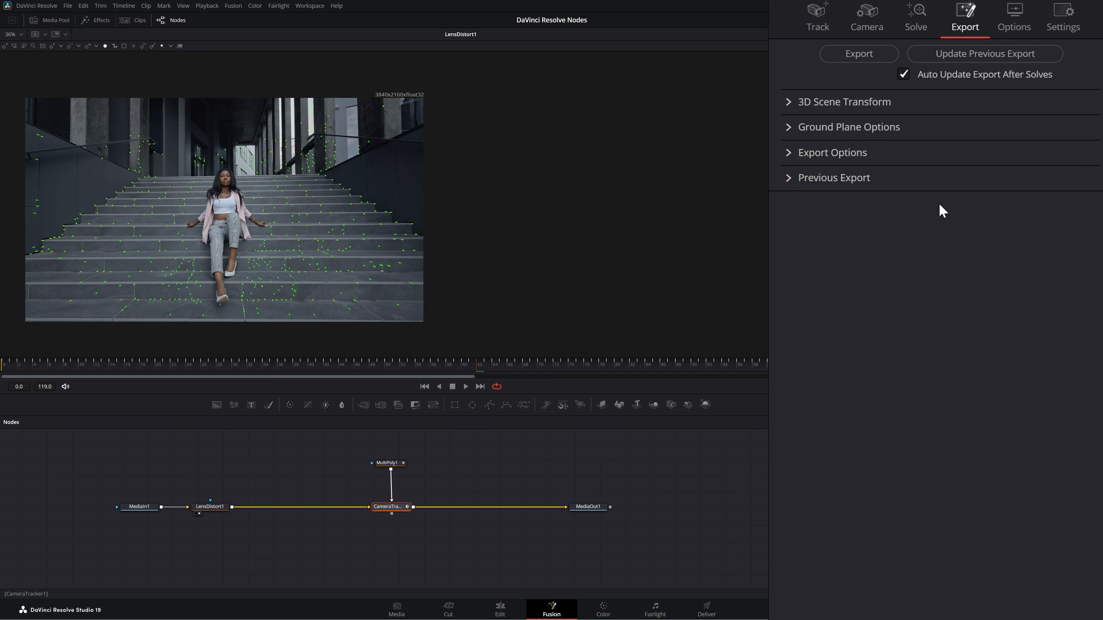